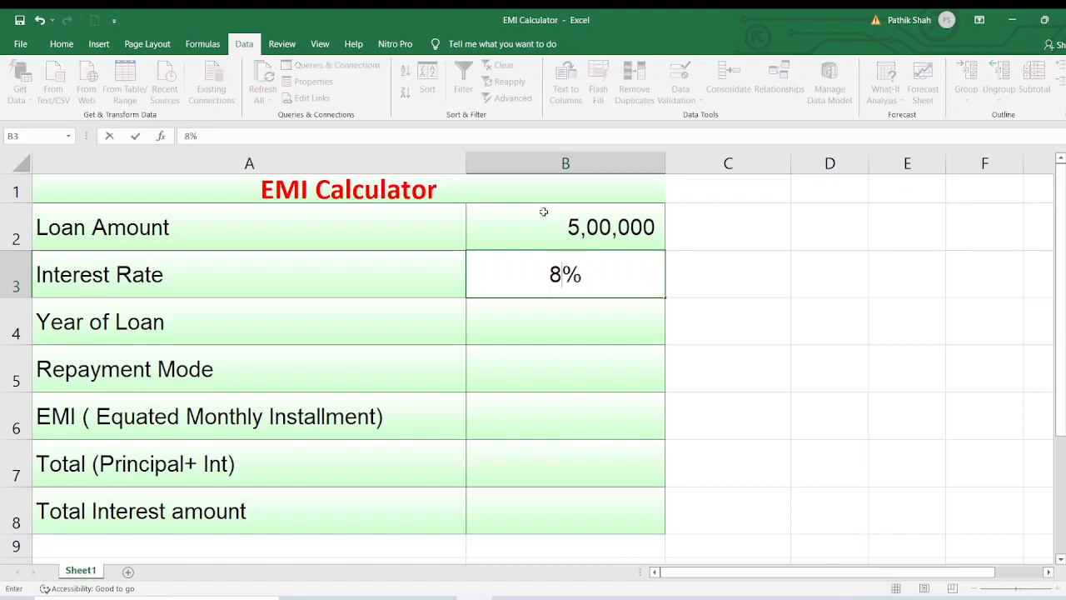
Step: Complete the loan inputs with an interest rate of 8%, 10 for the year of loan and 12 for the repayment mode
key(Return)
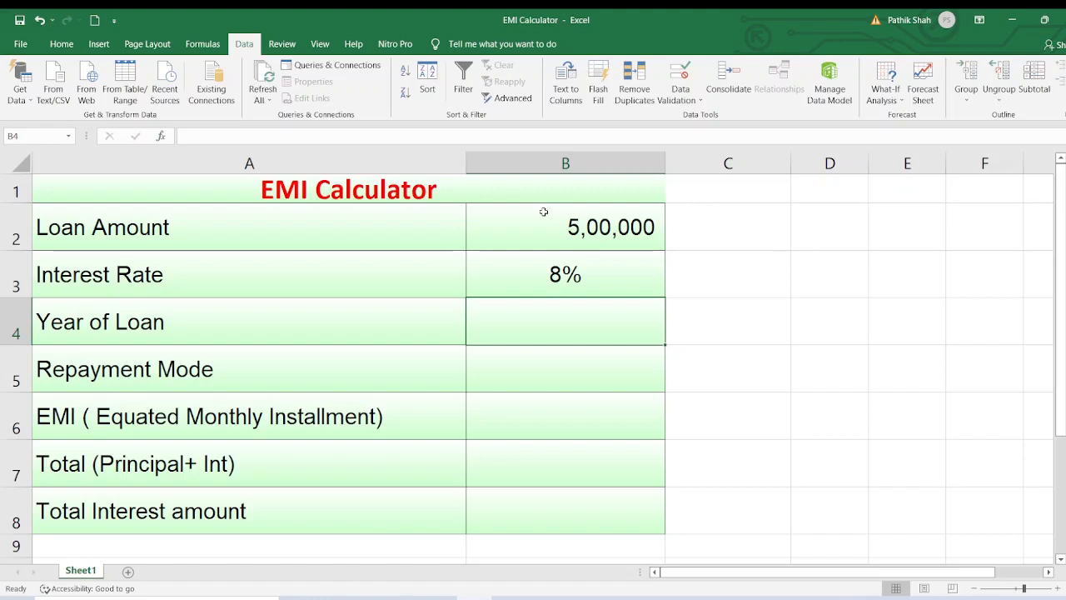
text(10)
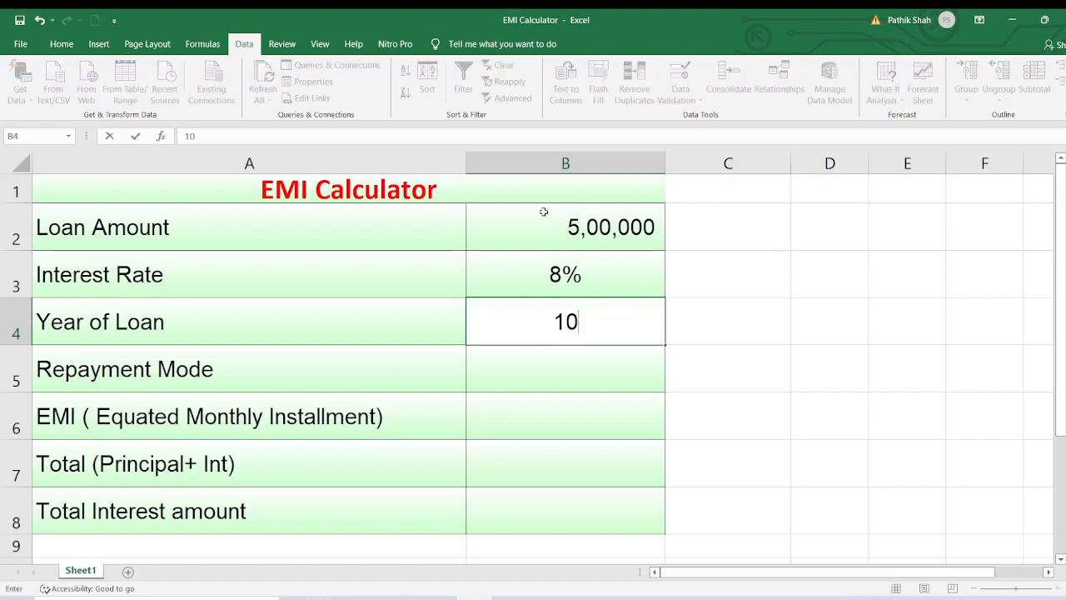
key(Return)
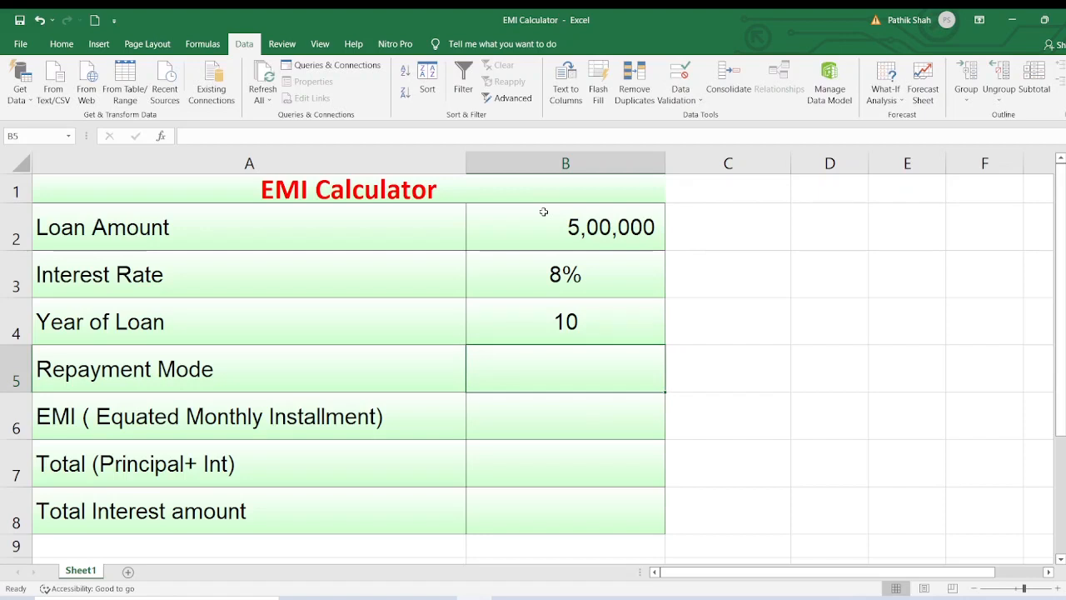
text(12)
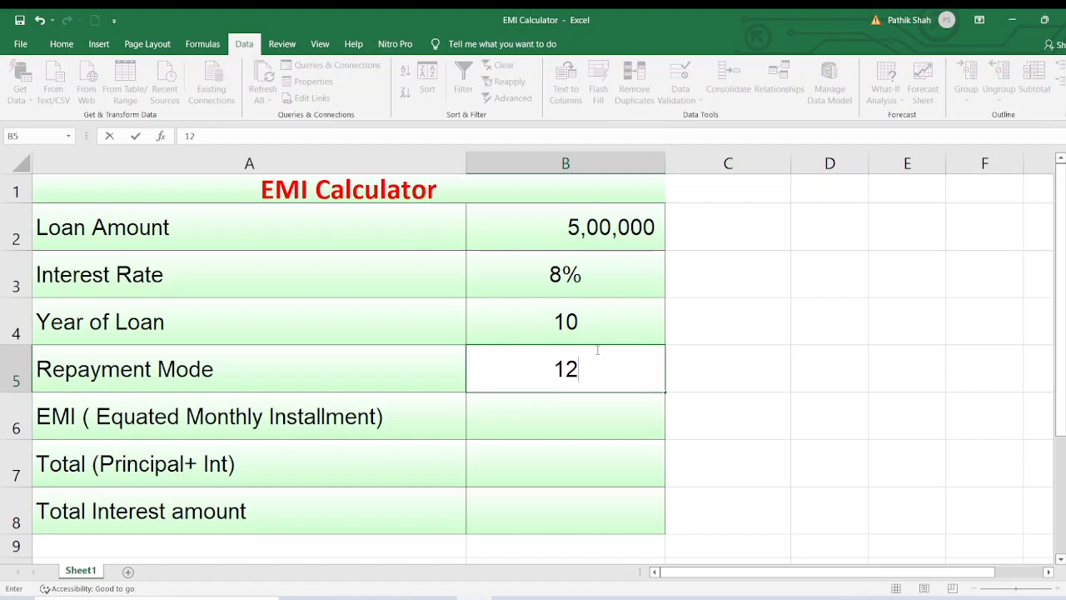
key(Return)
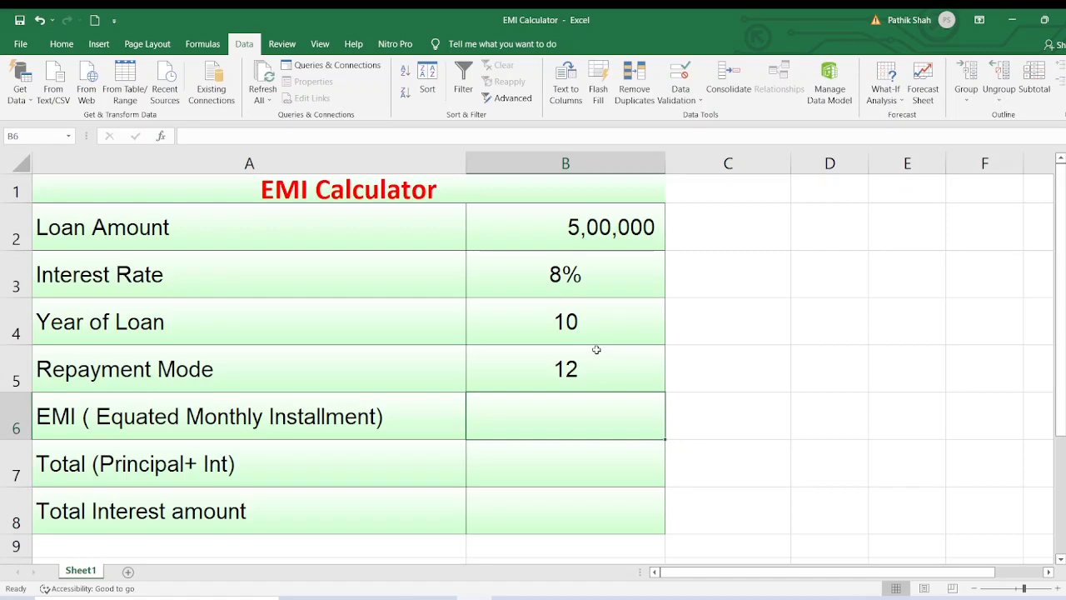
Step: Calculate the EMI in B6 with the formula +pmt(B3/12,B4*B5,B2)
text(+pm)
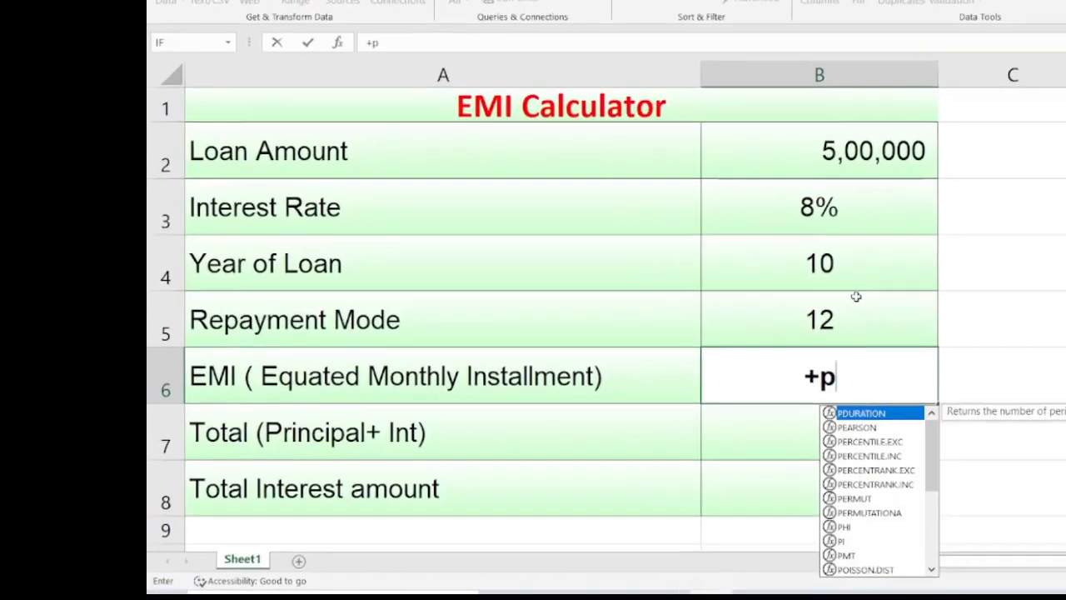
text(t()
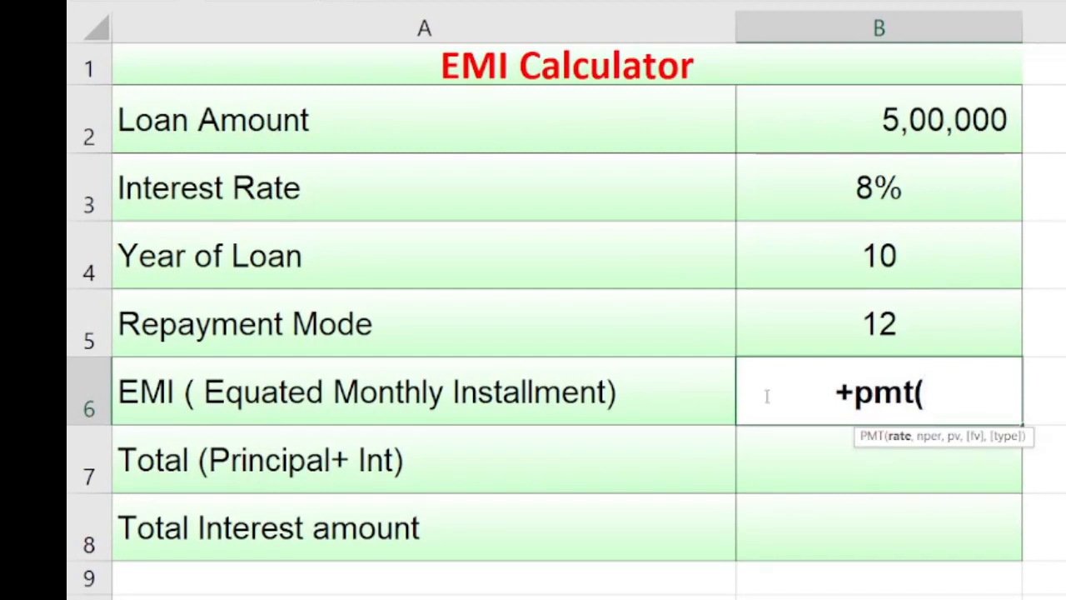
click(807, 194)
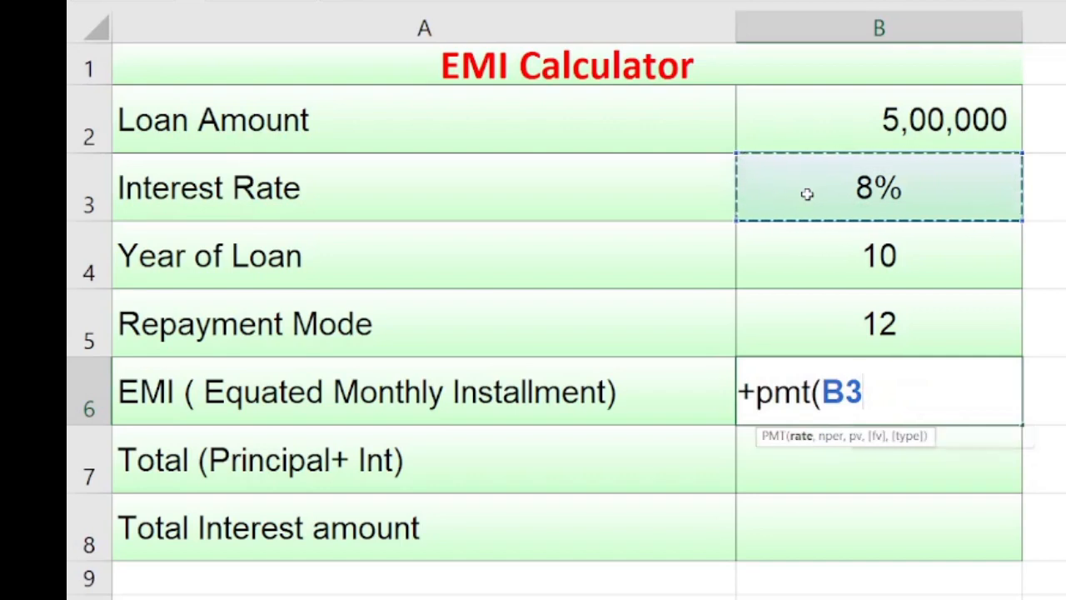
text(/12)
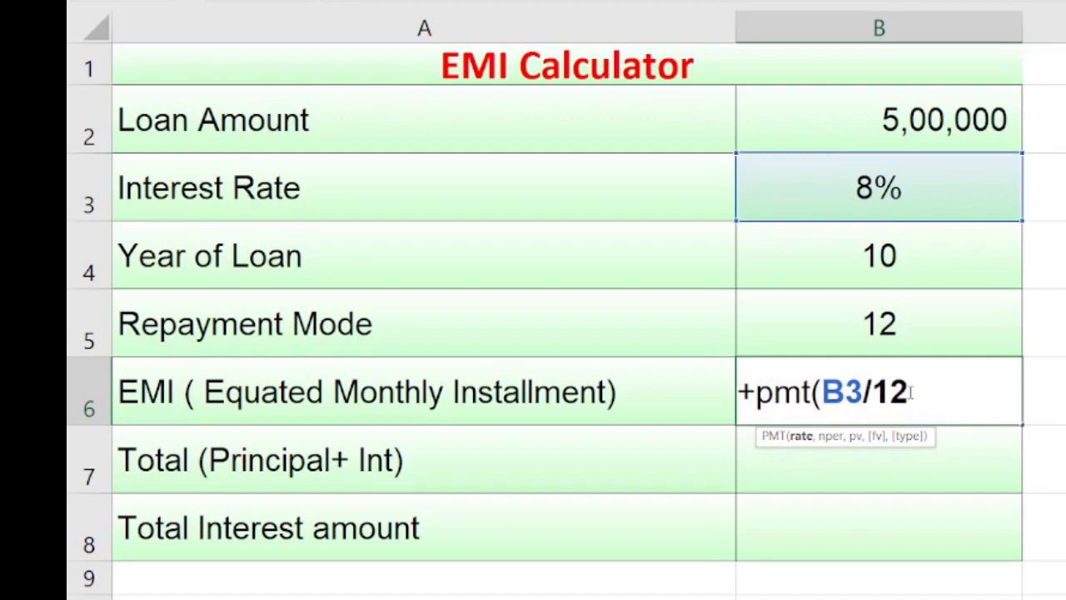
text(,)
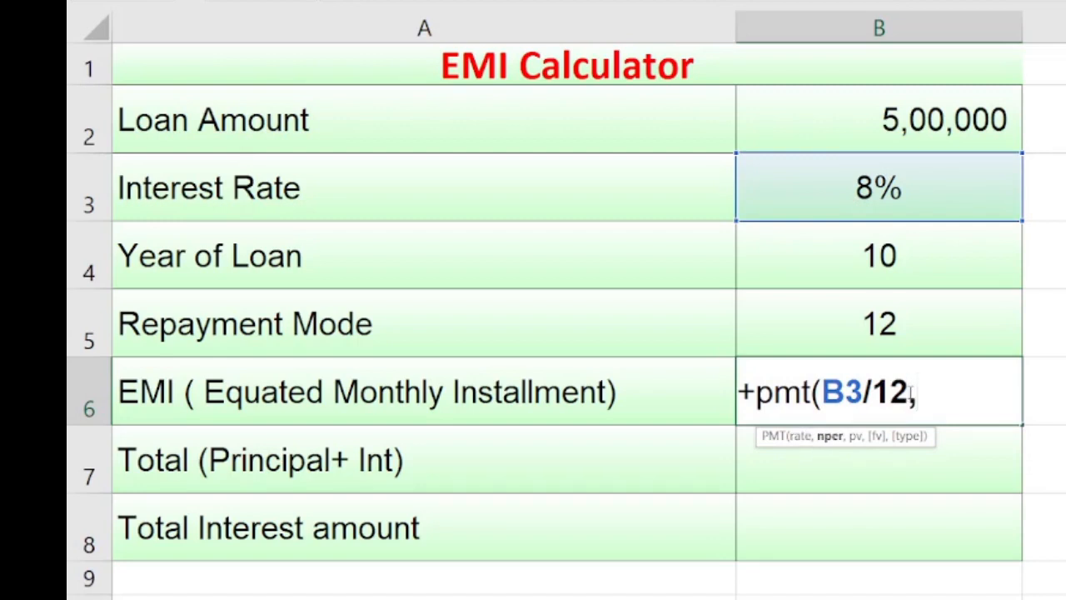
click(884, 259)
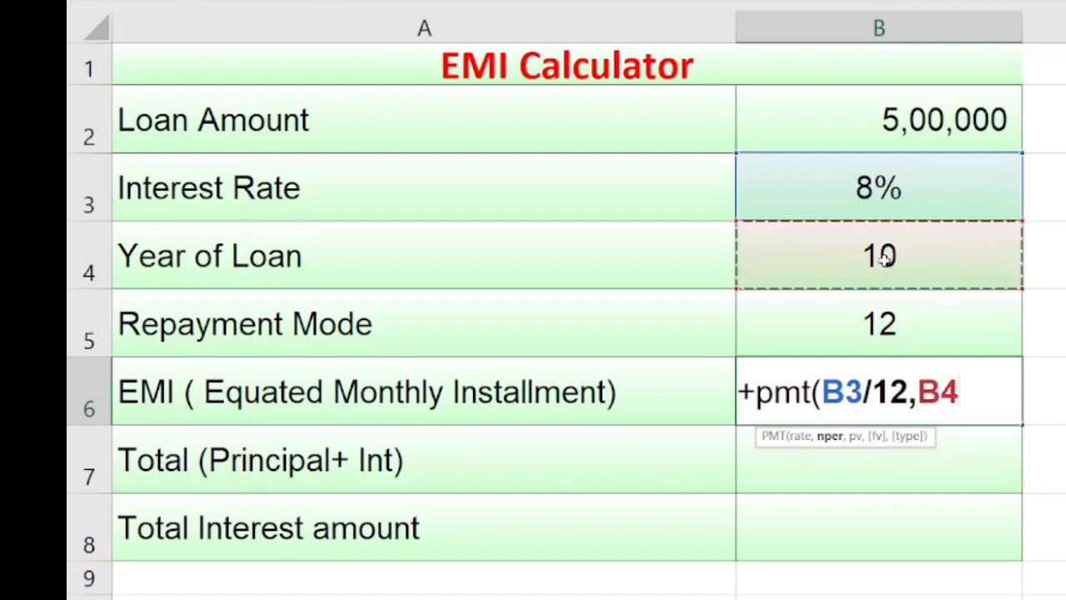
text(*)
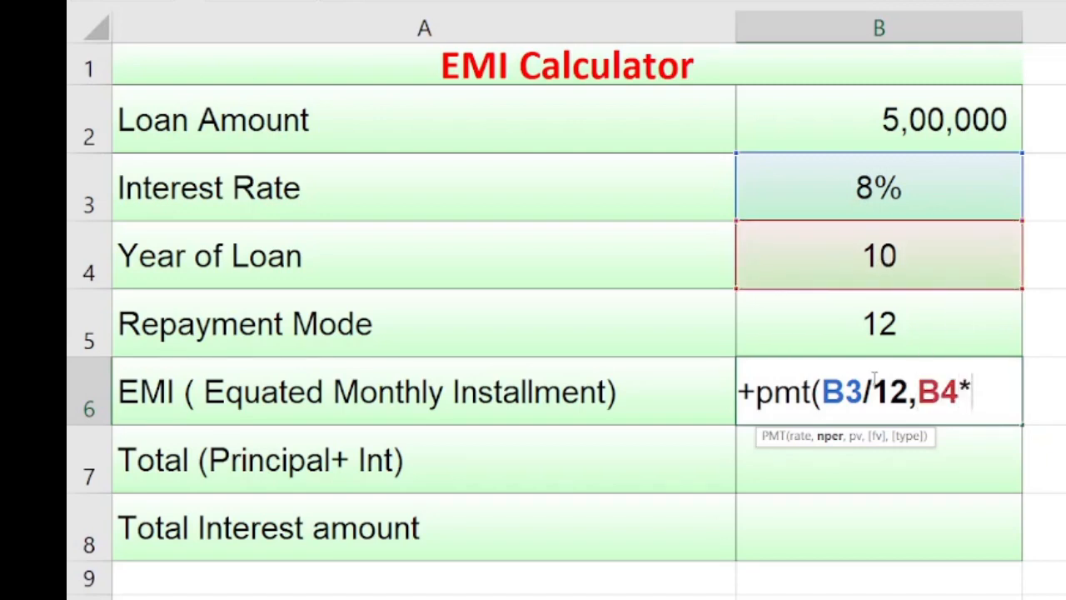
click(873, 325)
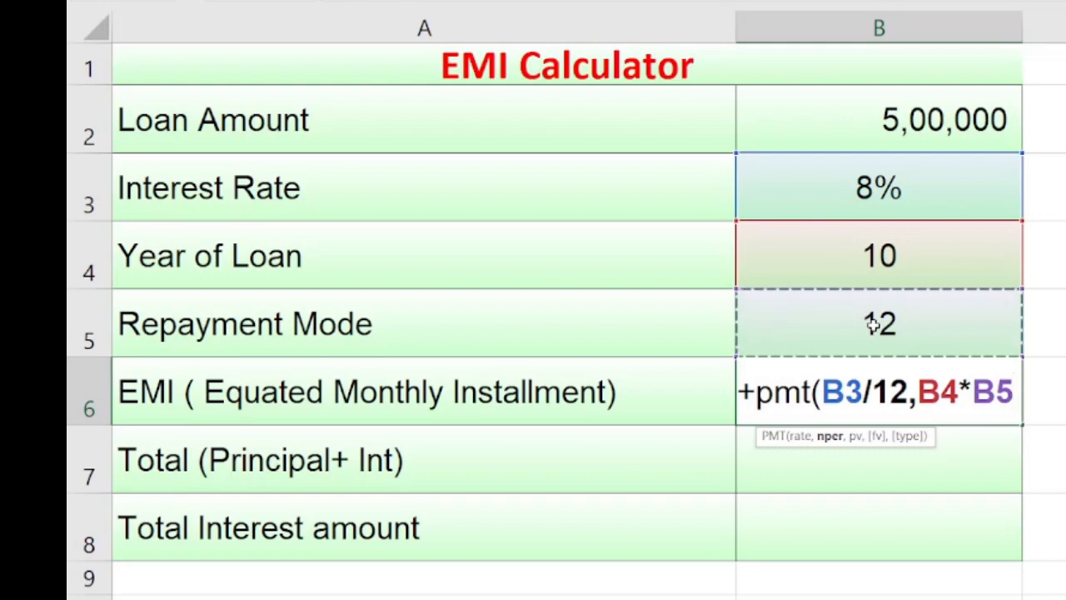
text(,)
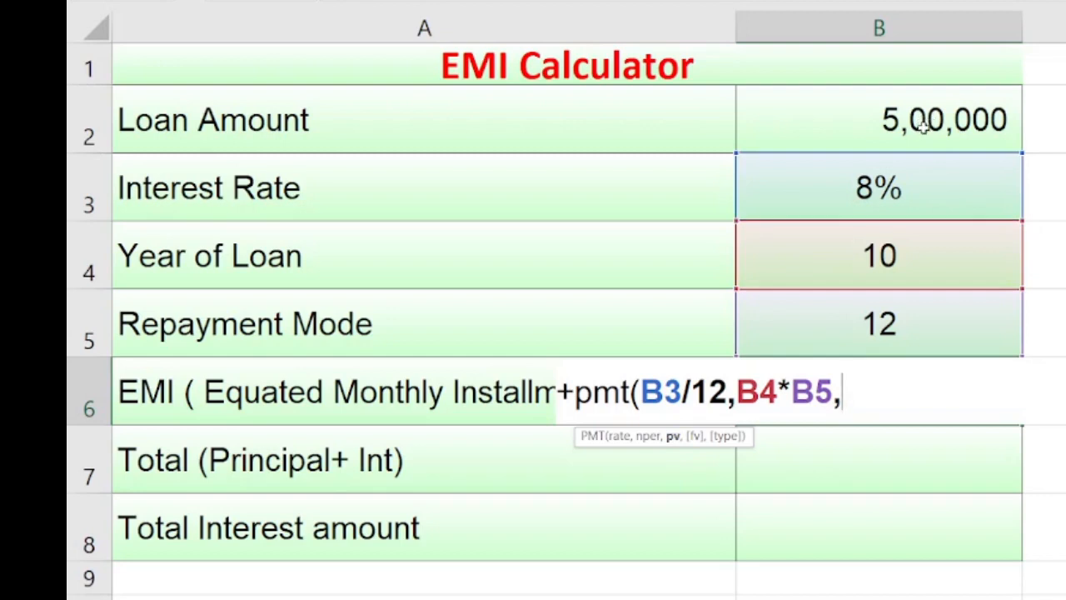
click(827, 119)
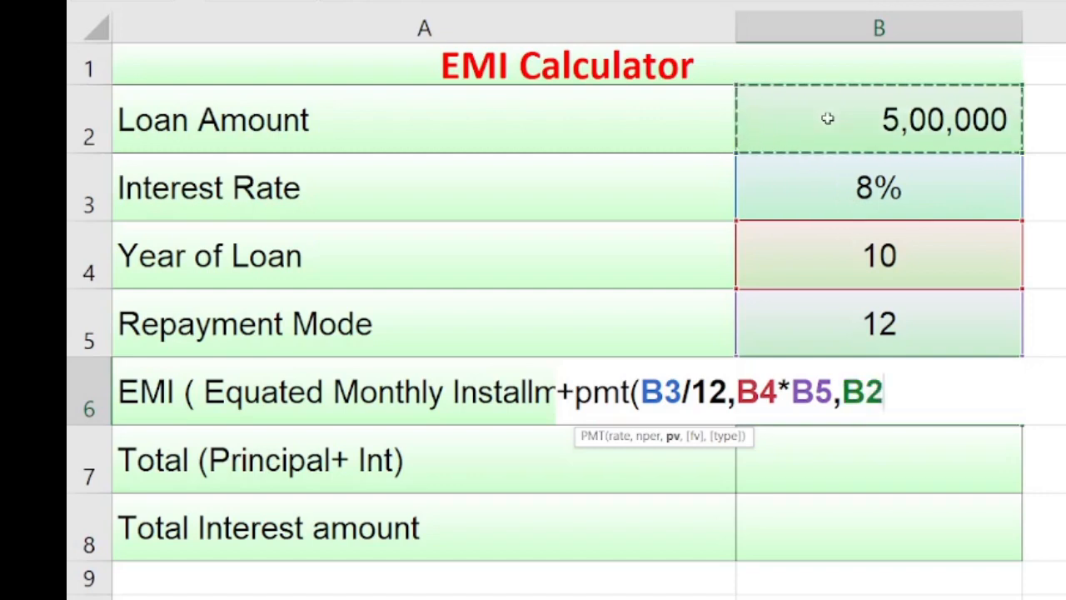
text())
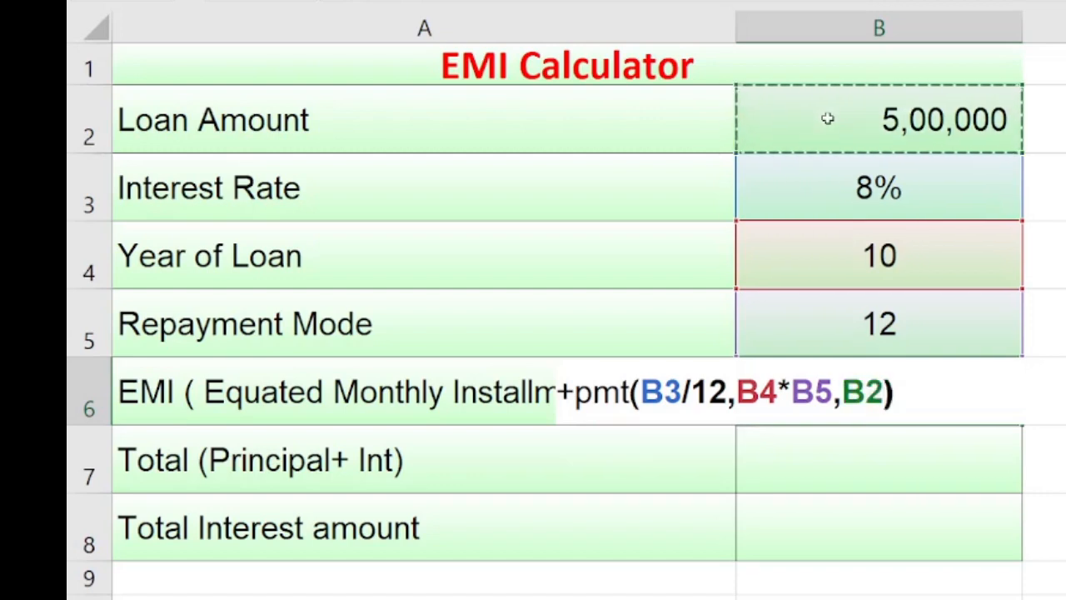
key(Return)
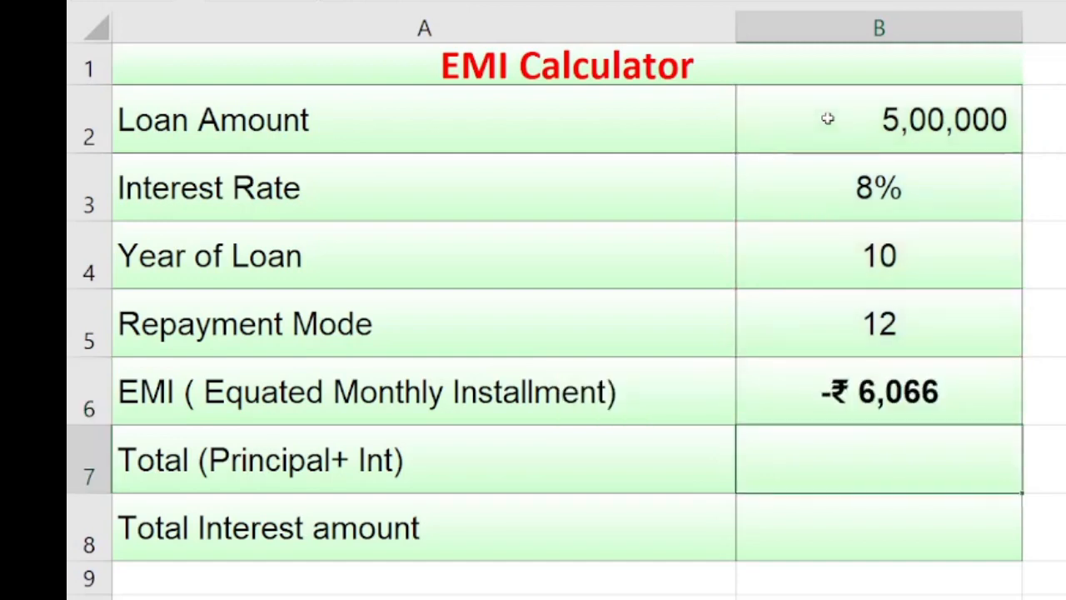
Step: Edit the EMI formula in B6 so that its loan amount argument is negative, -B2
key(Up)
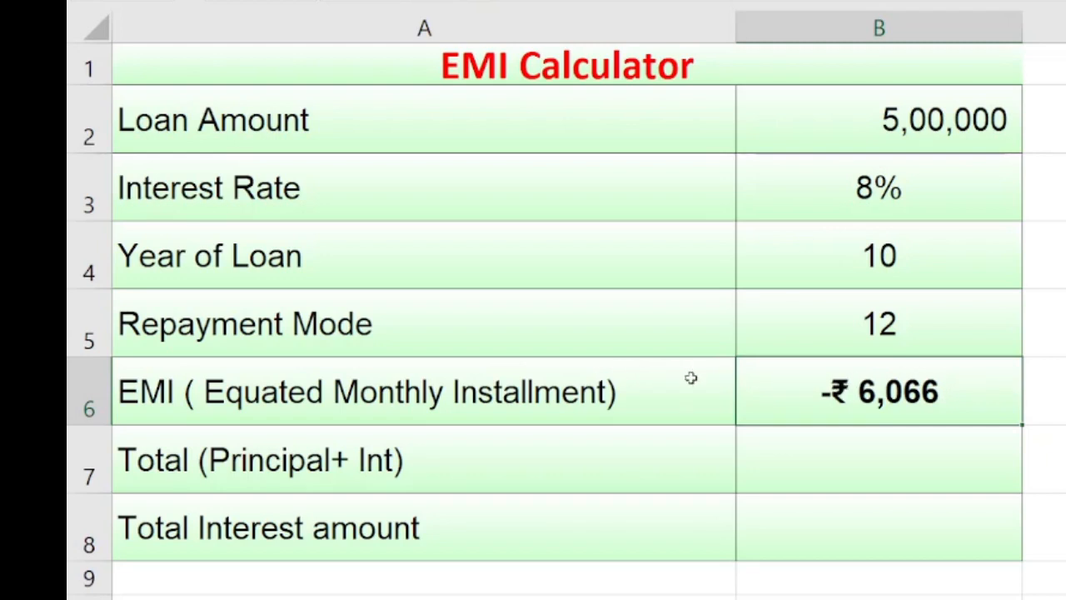
key(F2)
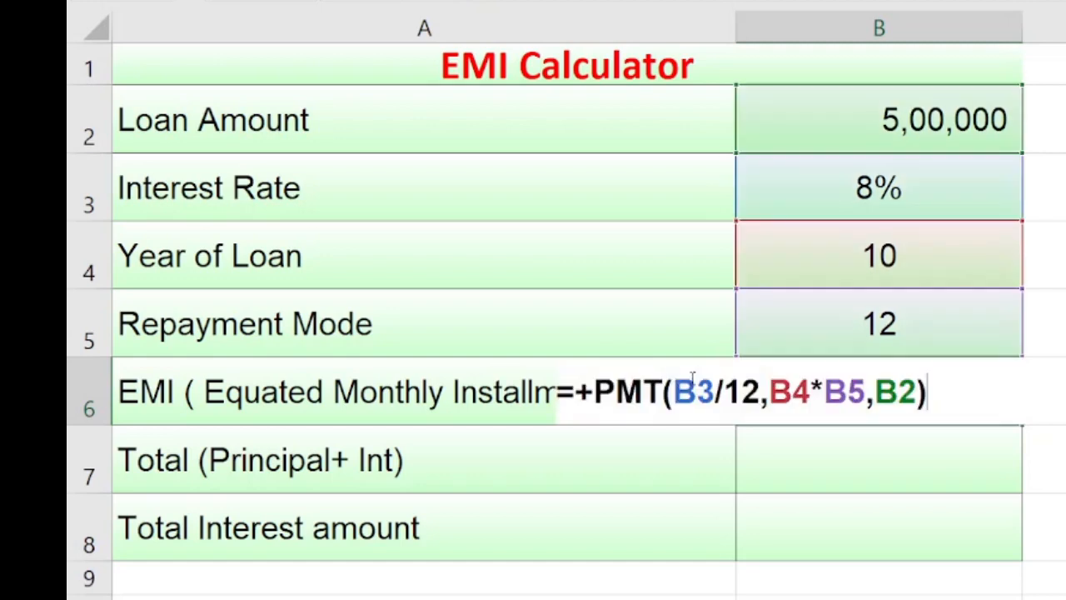
click(877, 381)
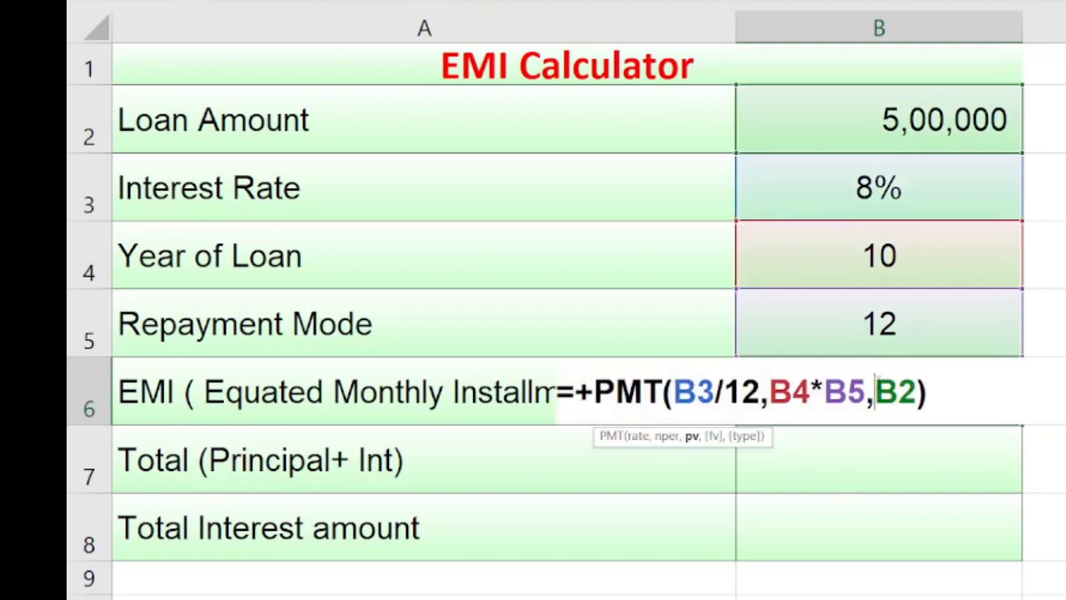
text(-)
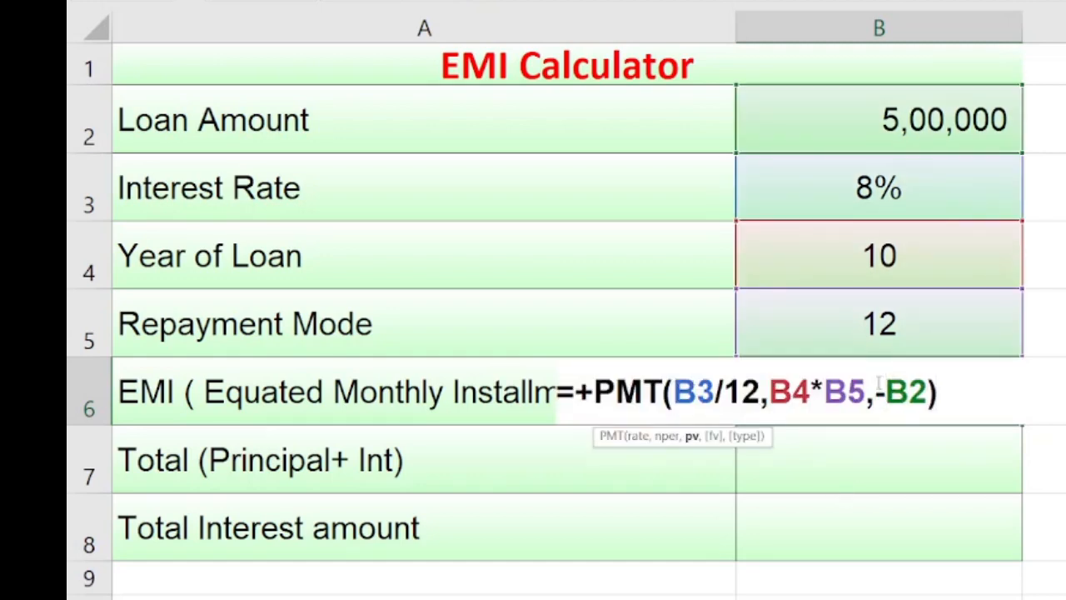
key(Return)
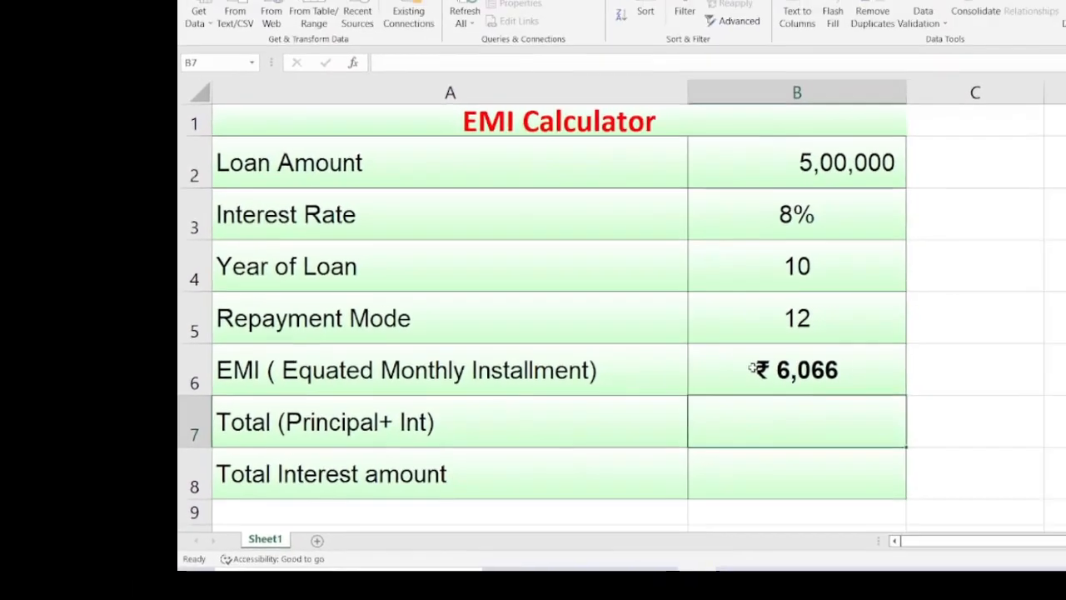
Step: Try the $ English (Australia) currency symbol on the EMI amount in B6, and undo the format change
click(823, 391)
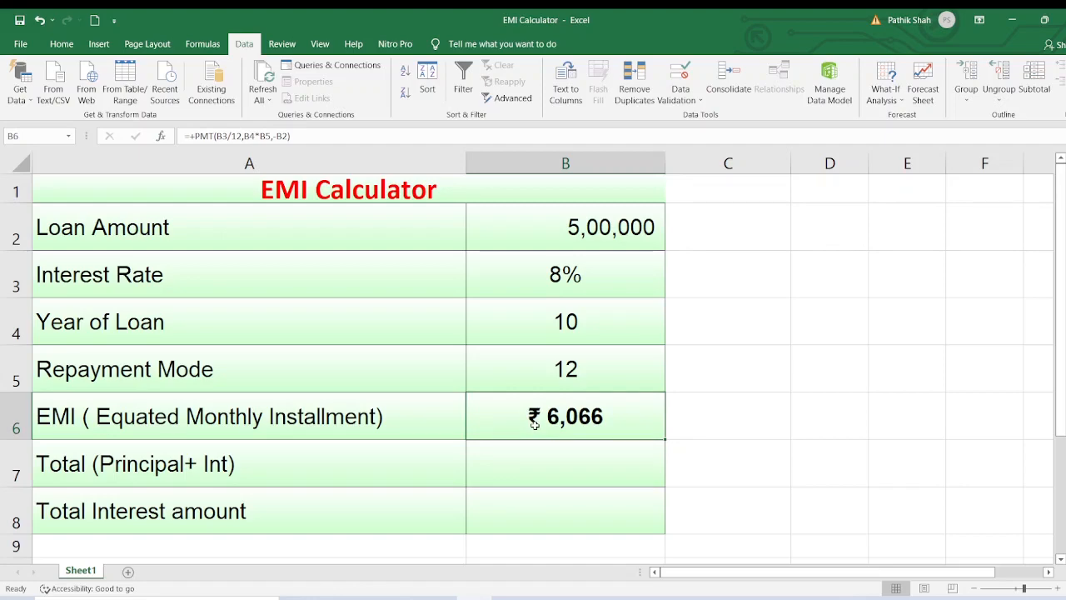
right_click(534, 424)
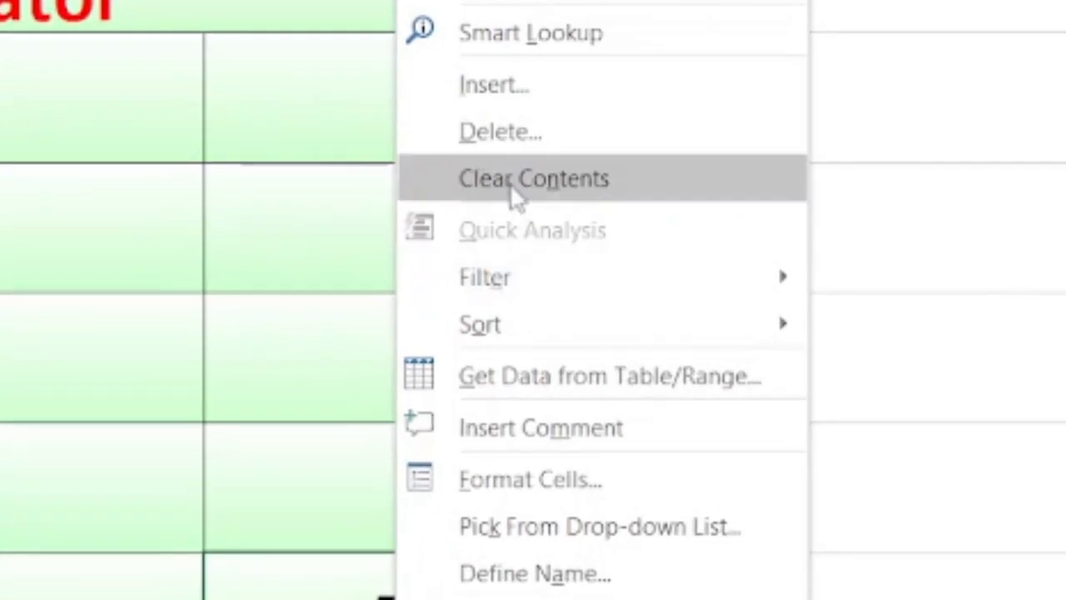
click(564, 482)
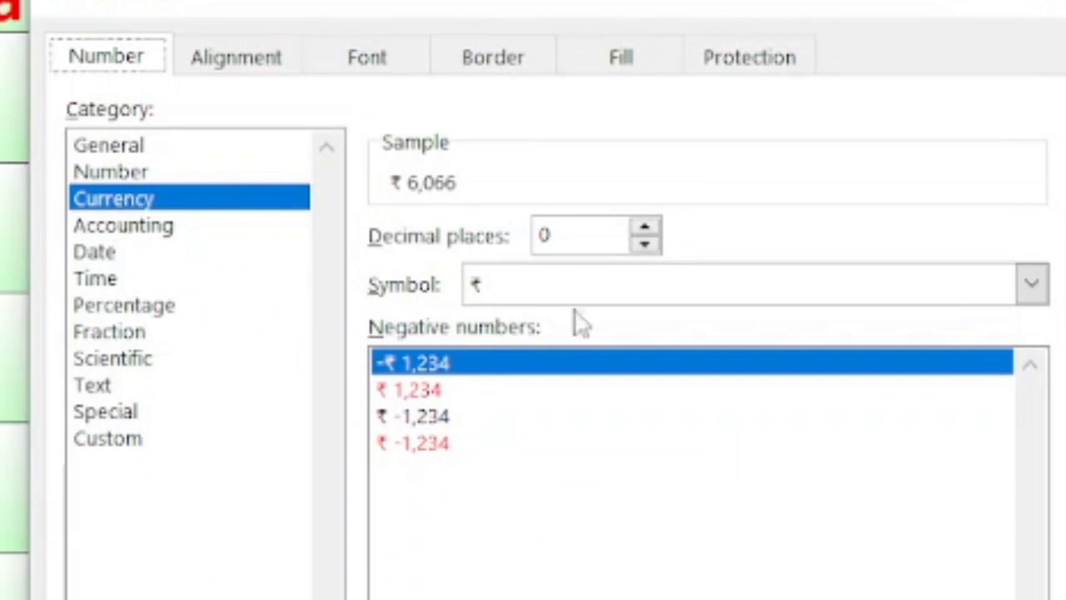
click(1031, 283)
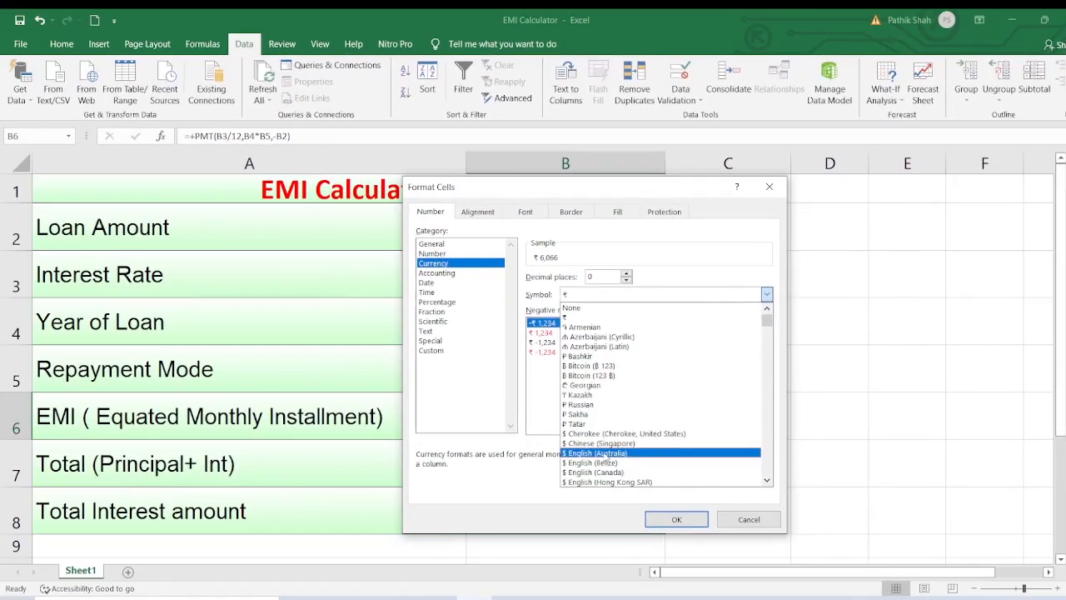
click(606, 450)
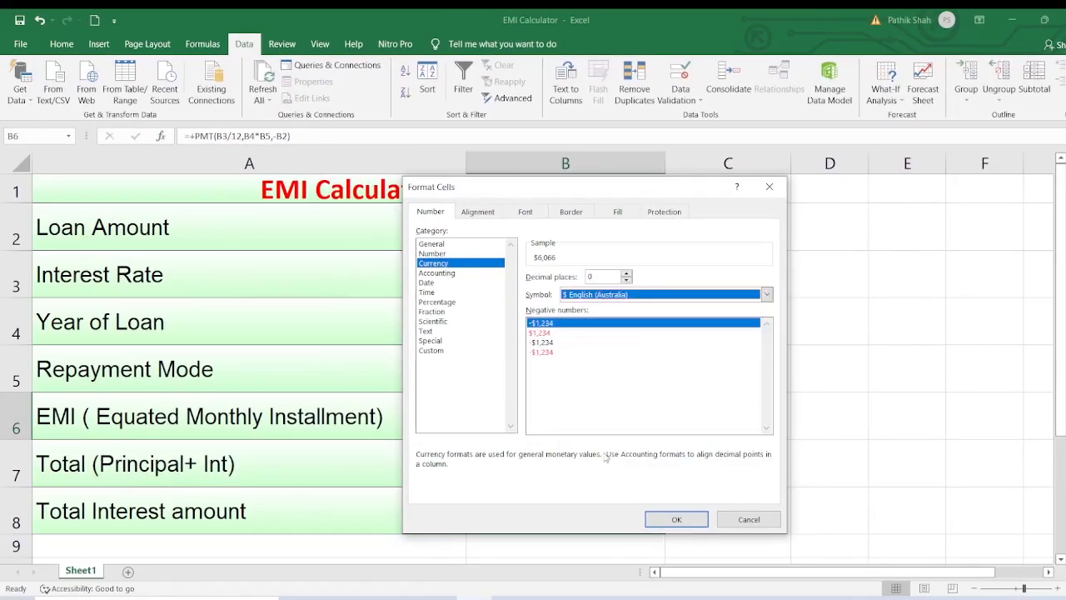
click(671, 517)
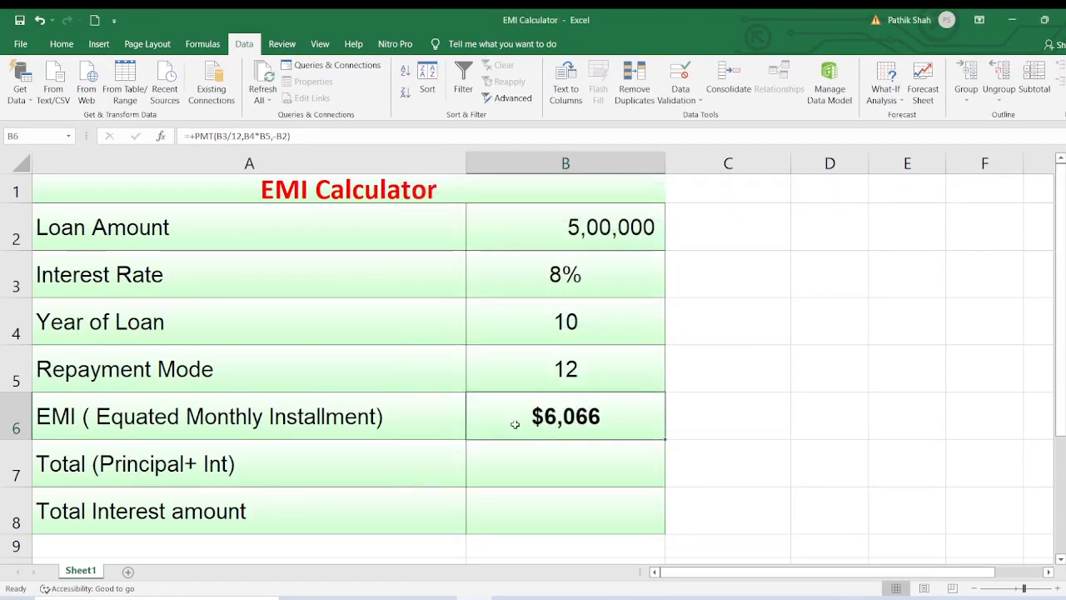
key(ctrl+z)
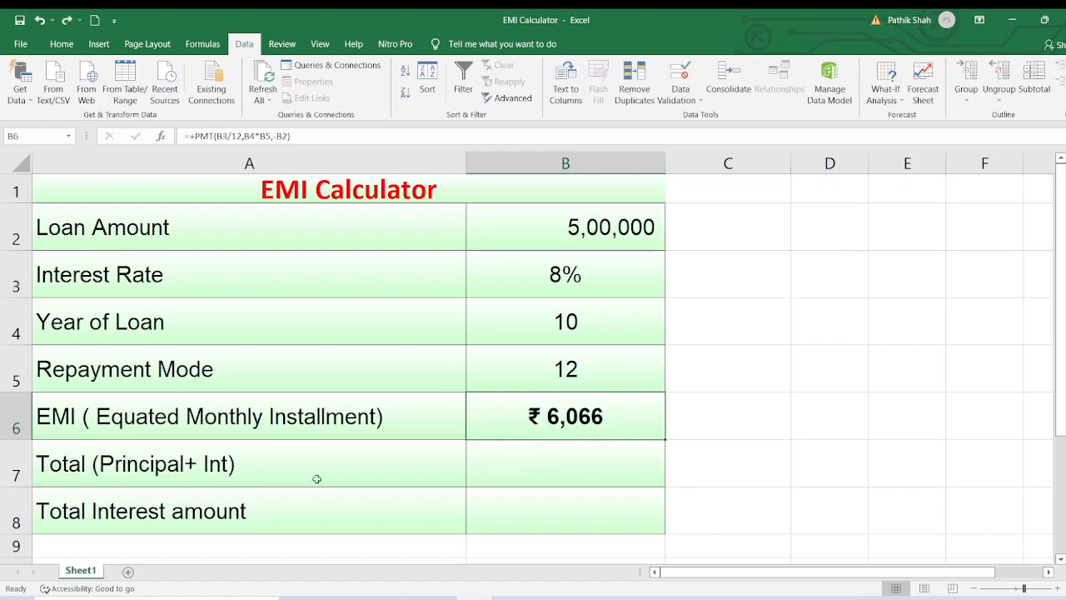
Step: Calculate Total (Principal+ Int) in B7 with the formula =B6*B4*B5
click(579, 468)
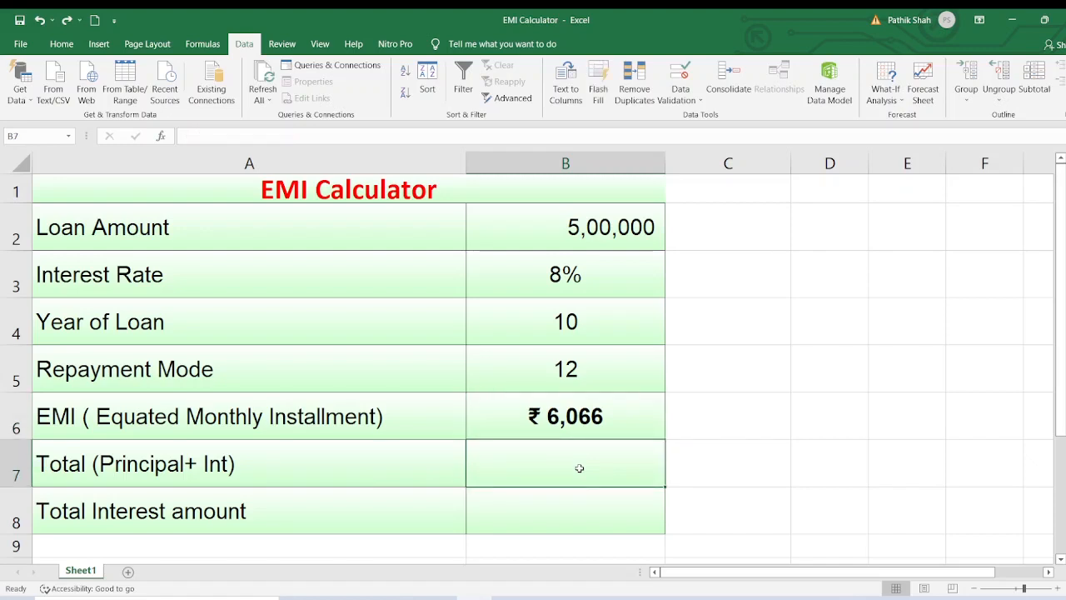
text(=)
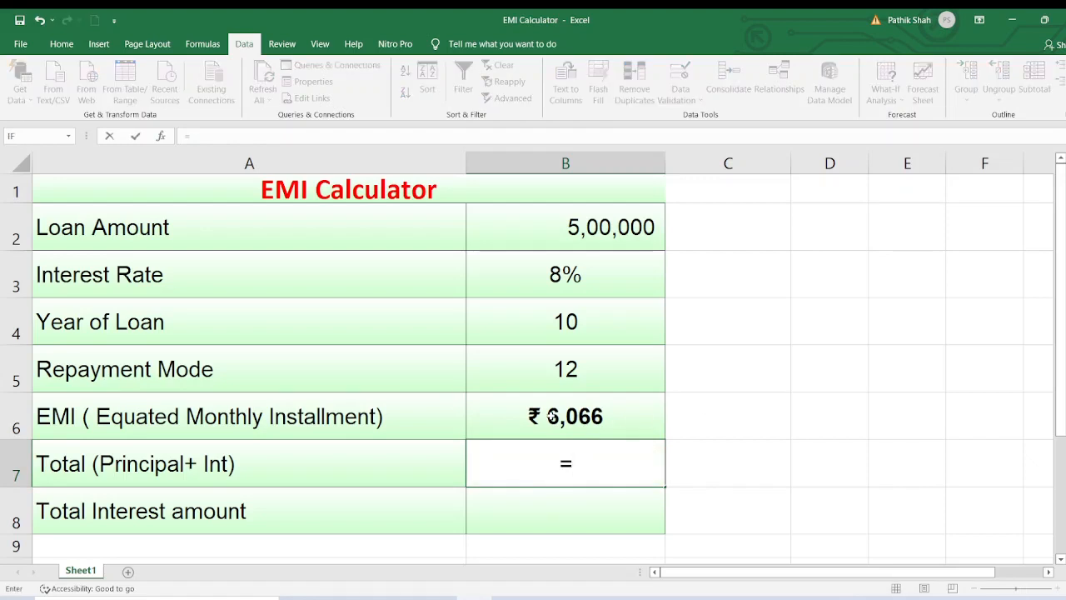
click(552, 416)
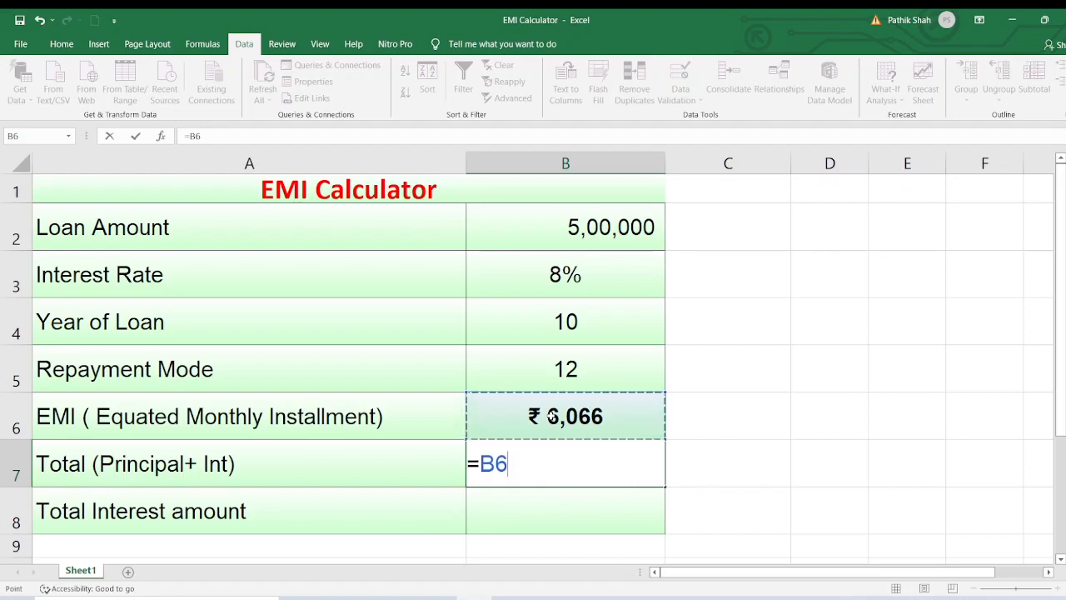
text(*)
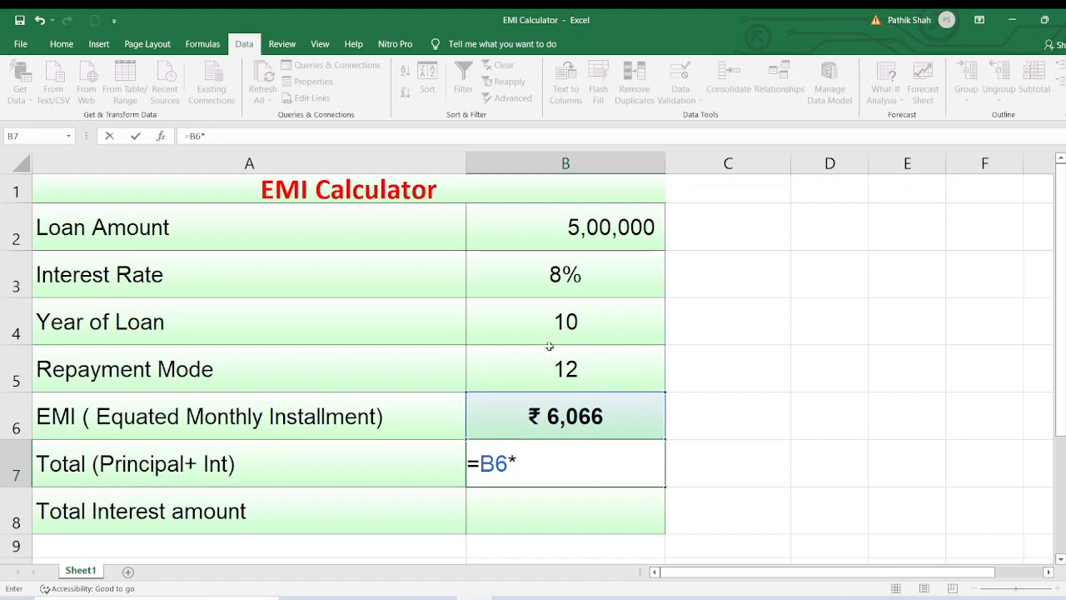
click(549, 320)
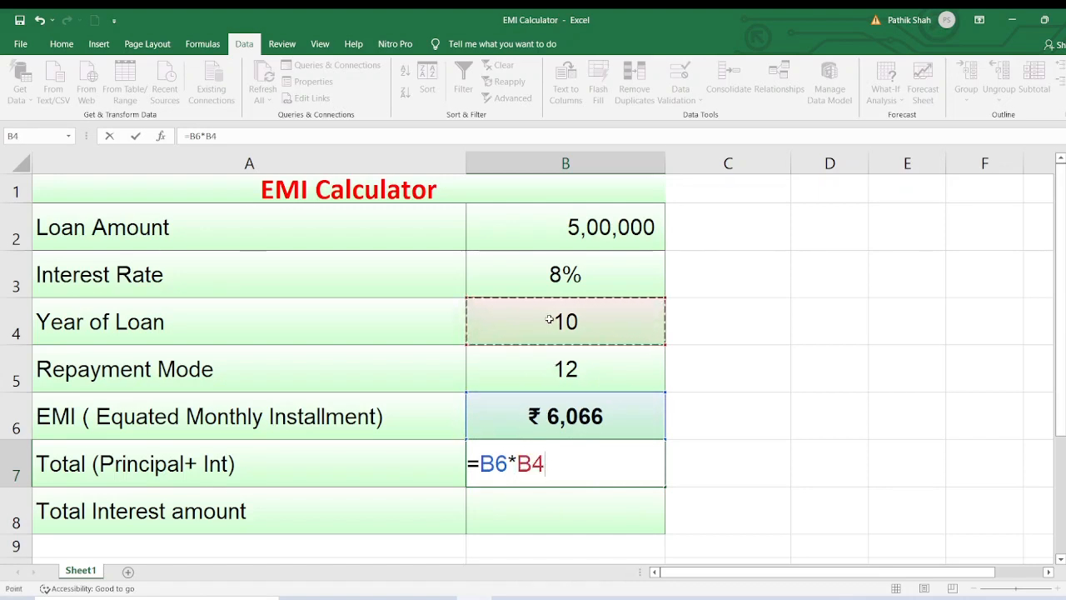
text(*)
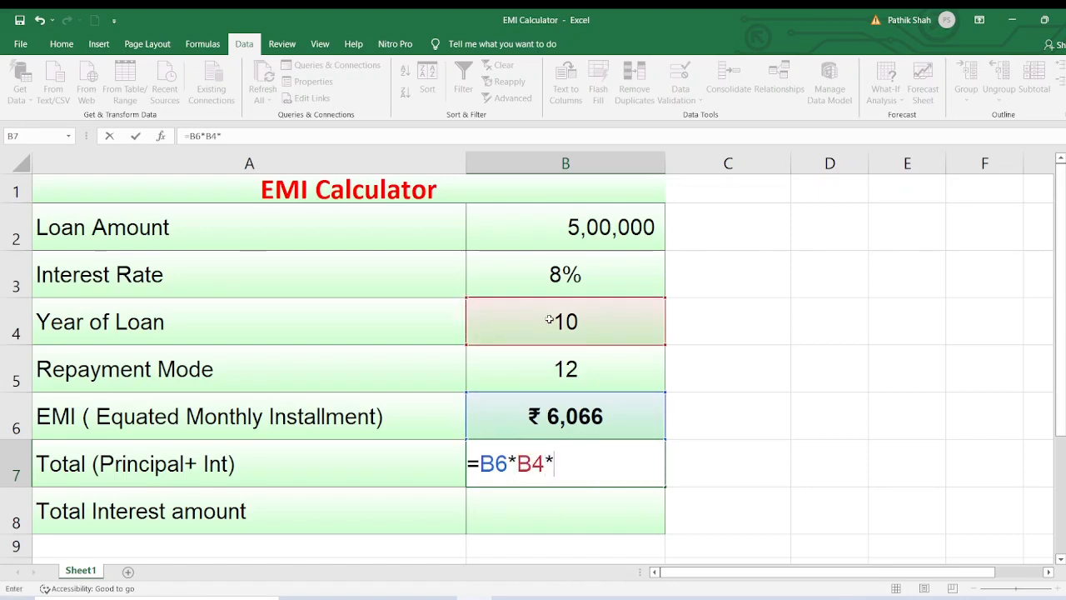
click(586, 369)
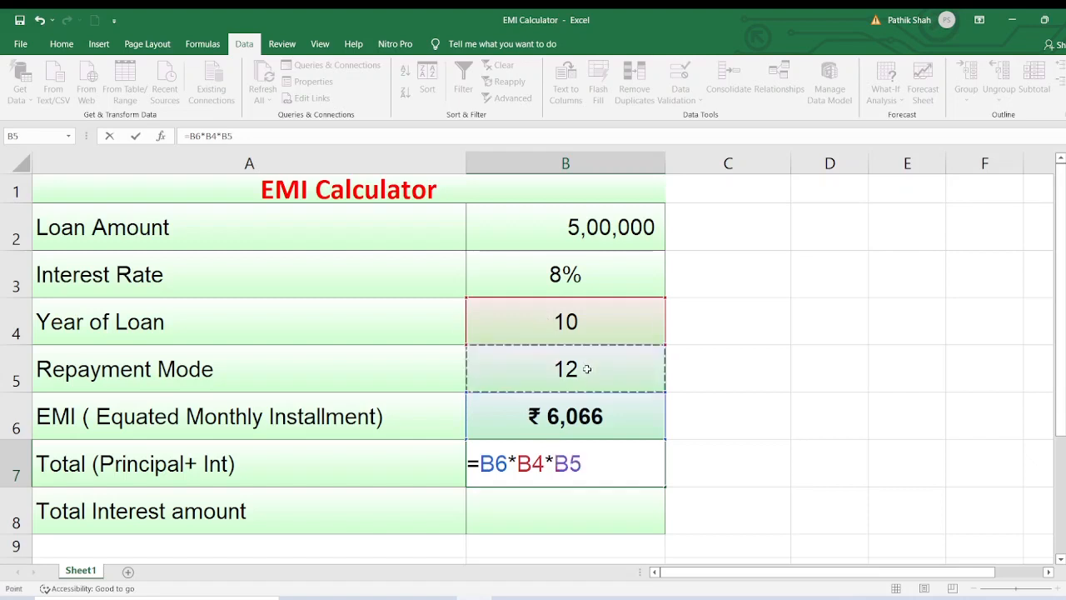
key(Return)
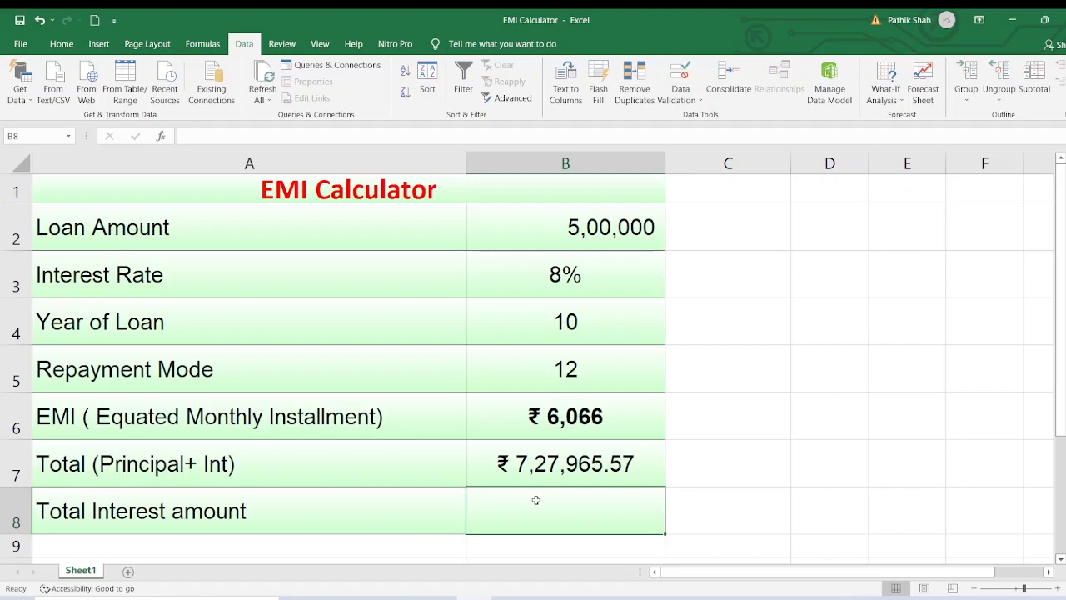
Step: Calculate the Total Interest amount in B8 with the formula +B7-B2
text(+)
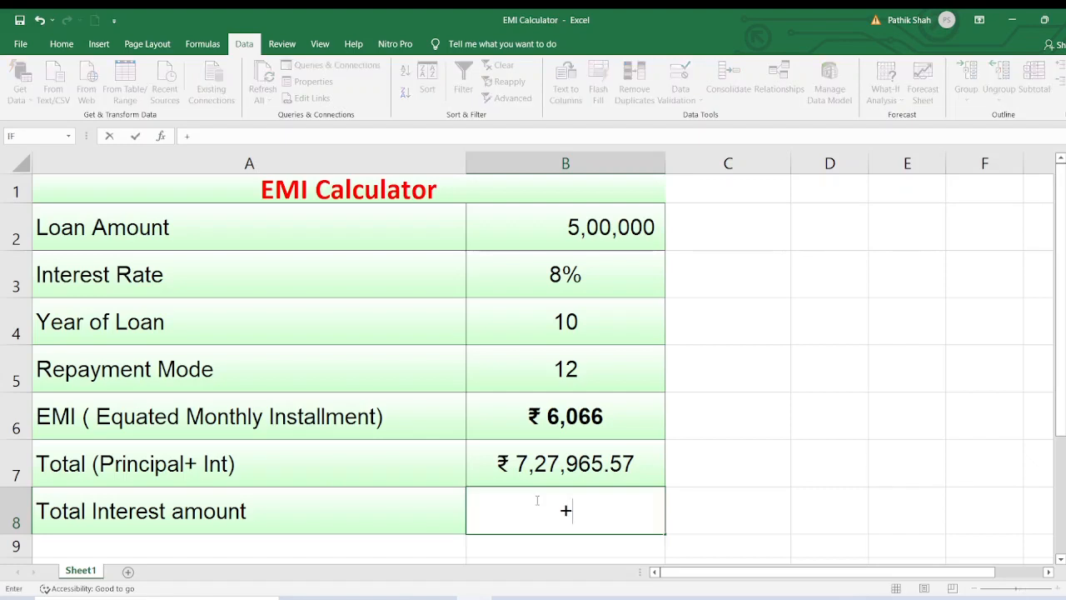
click(542, 458)
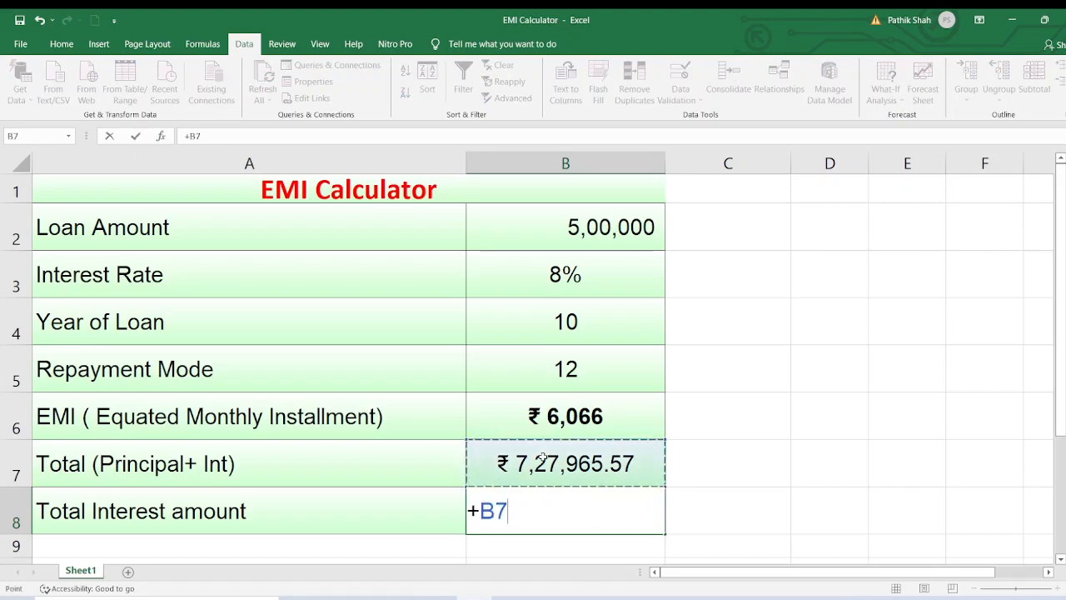
text(-)
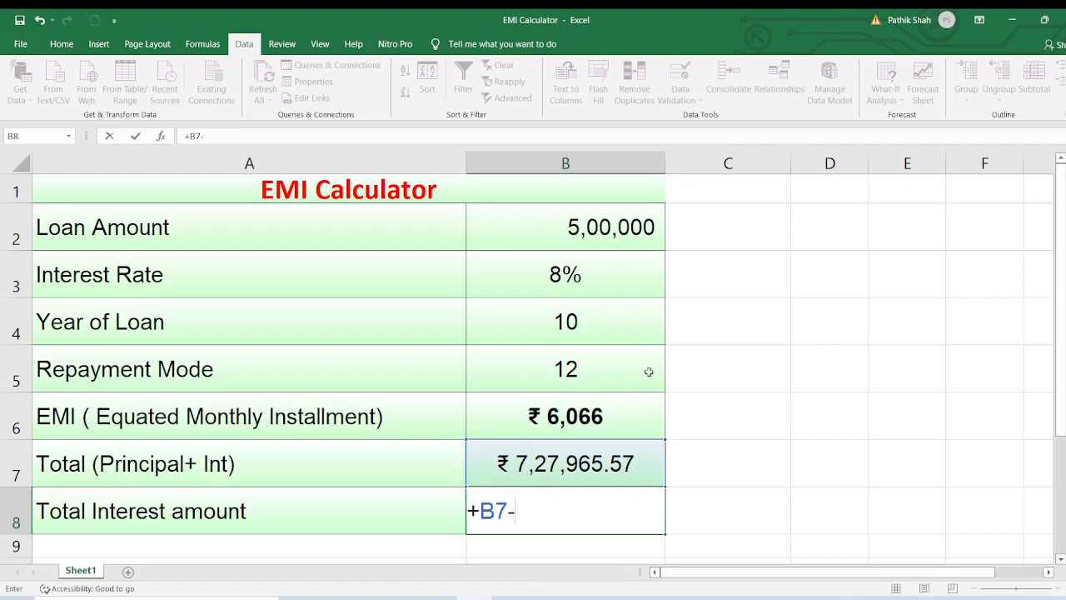
click(581, 232)
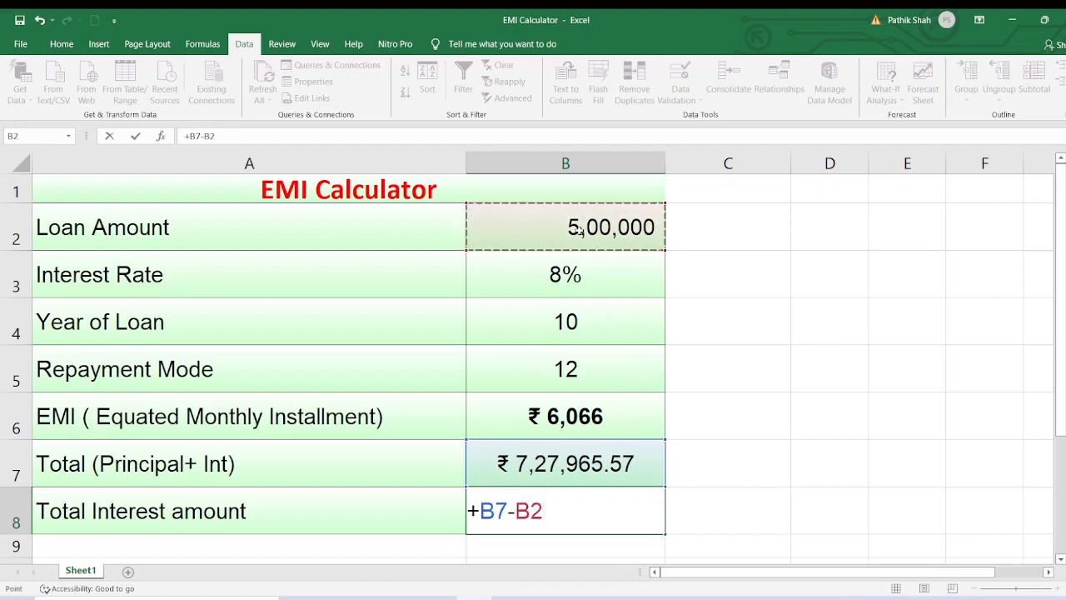
key(Return)
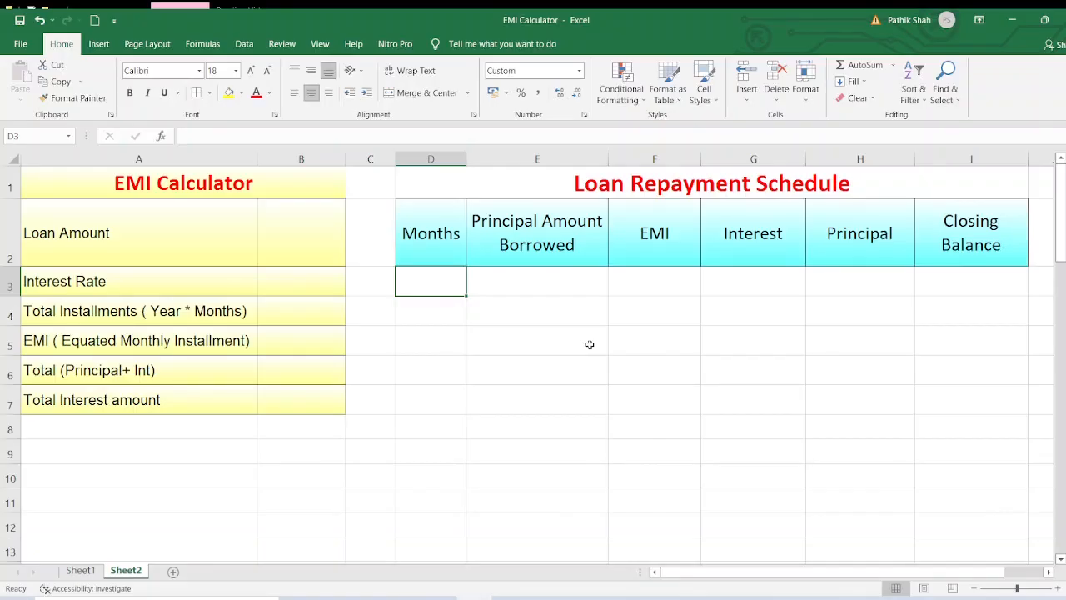
Step: Enter a Loan Amount of 700000 in B2 of the EMI Calculator on Sheet2
key(Left)
key(Up)
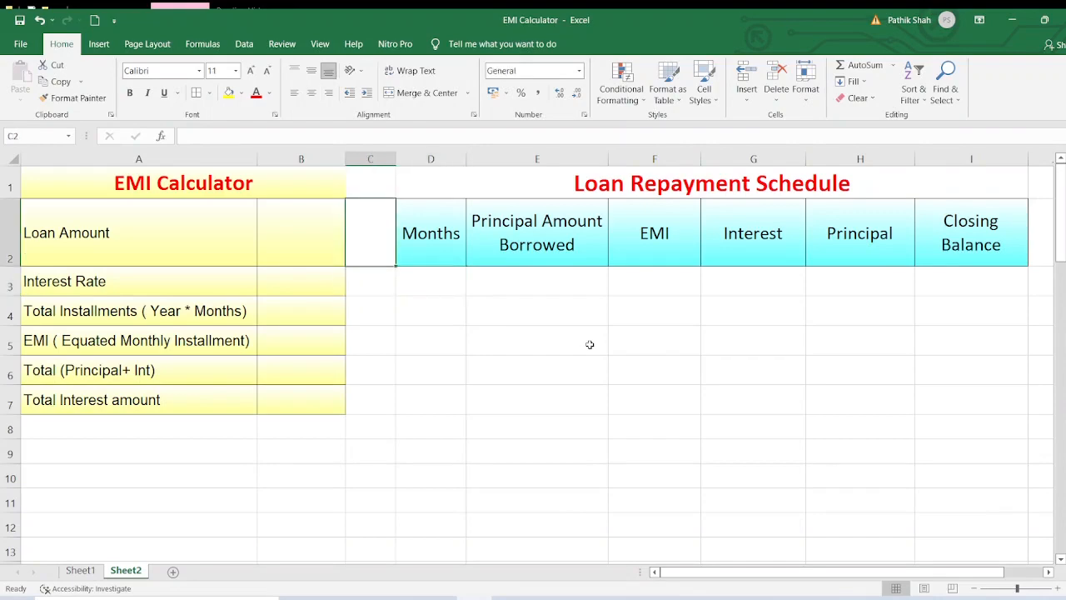
key(Left)
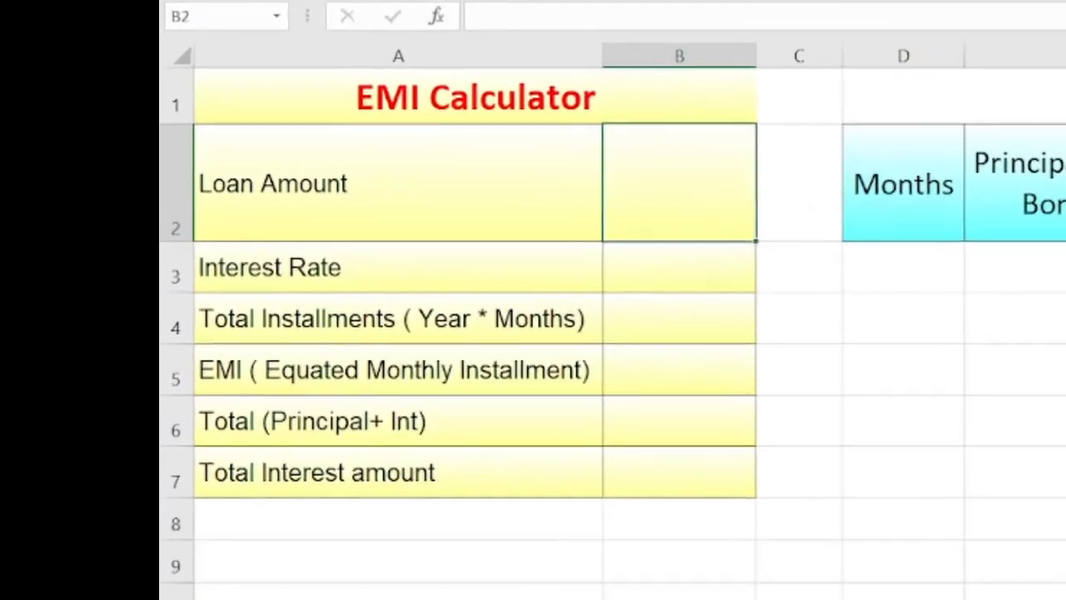
text(7)
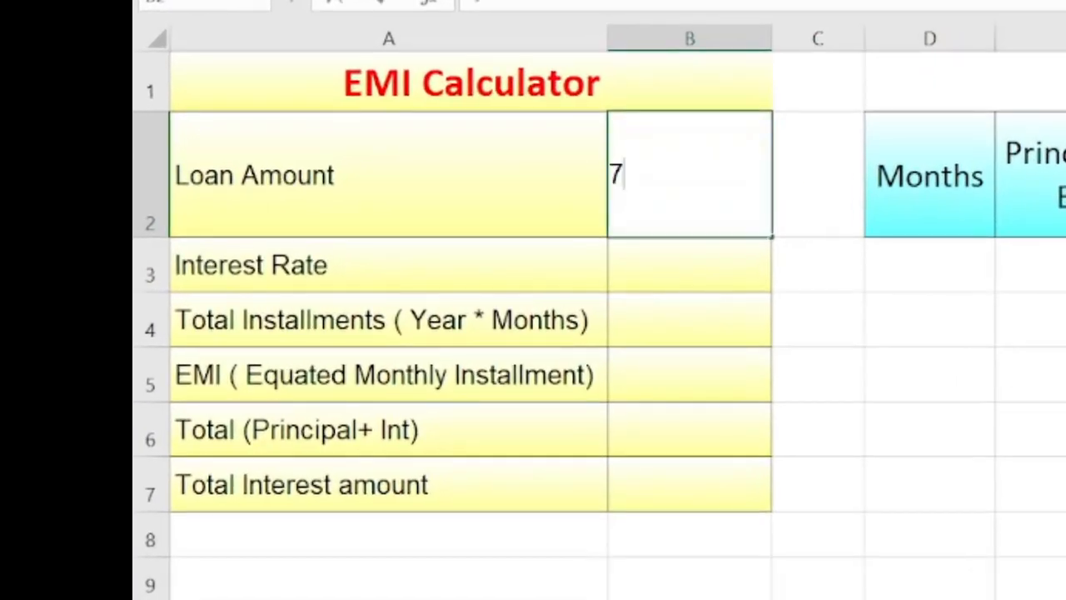
text(00000)
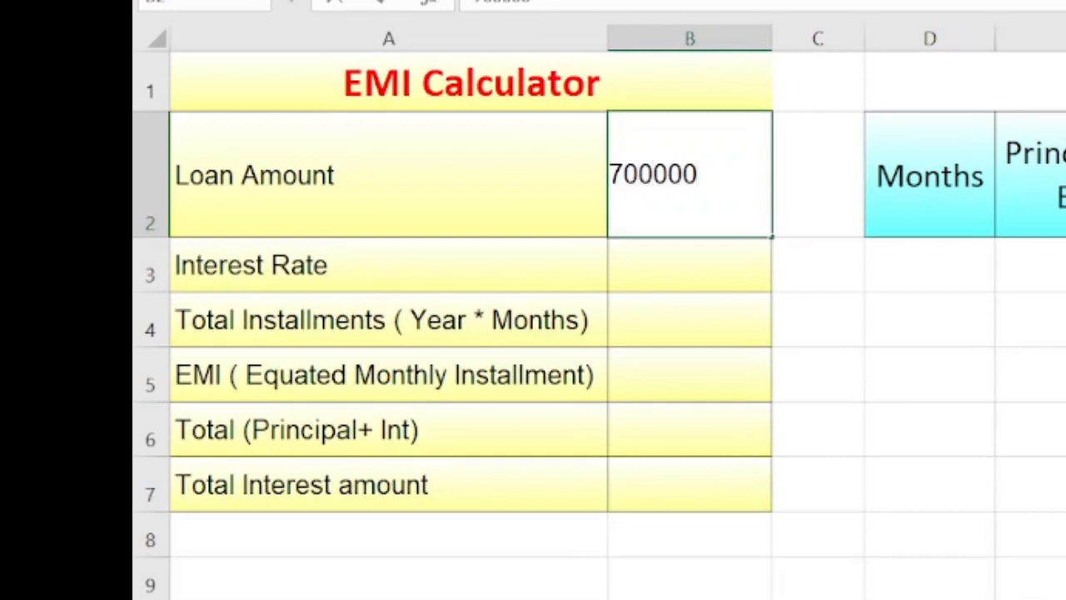
key(Return)
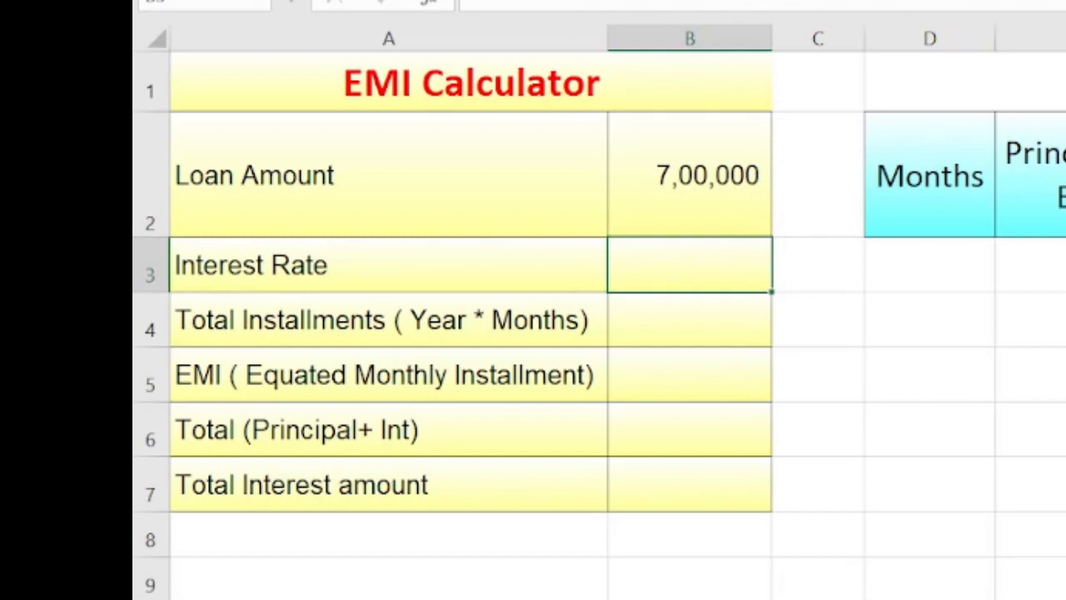
Step: Enter the monthly Interest Rate in B3 as the formula +.09/12
text(.0)
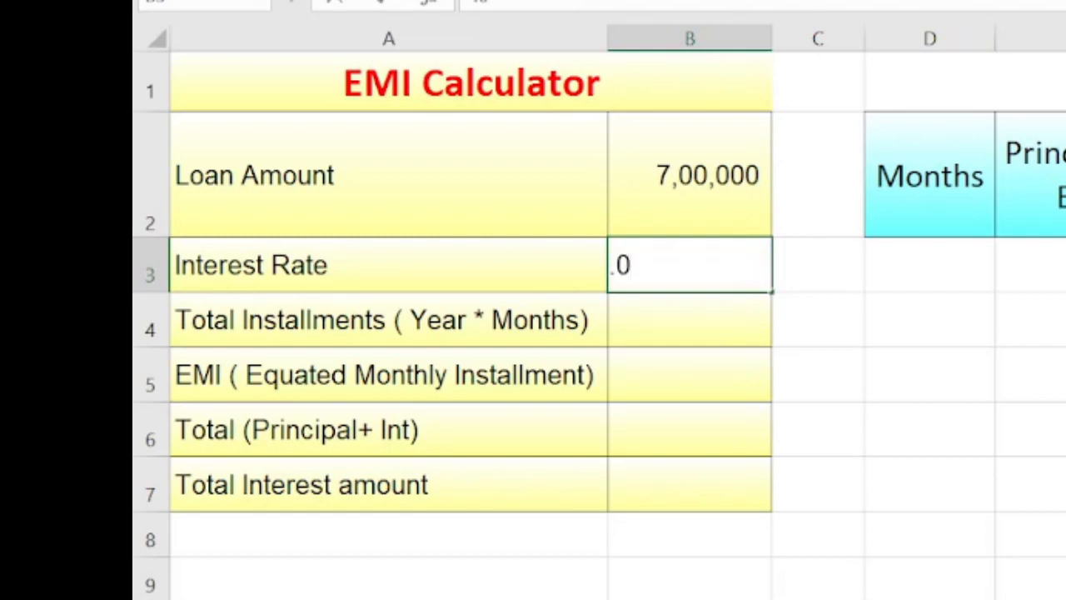
key(BackSpace)
key(BackSpace)
text(+.09)
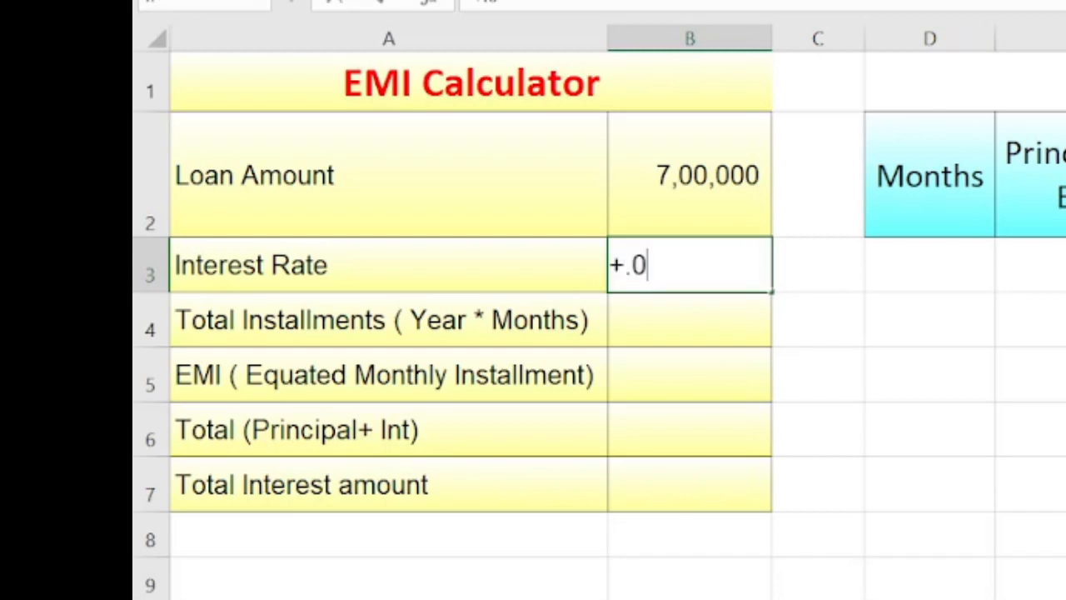
text(/12)
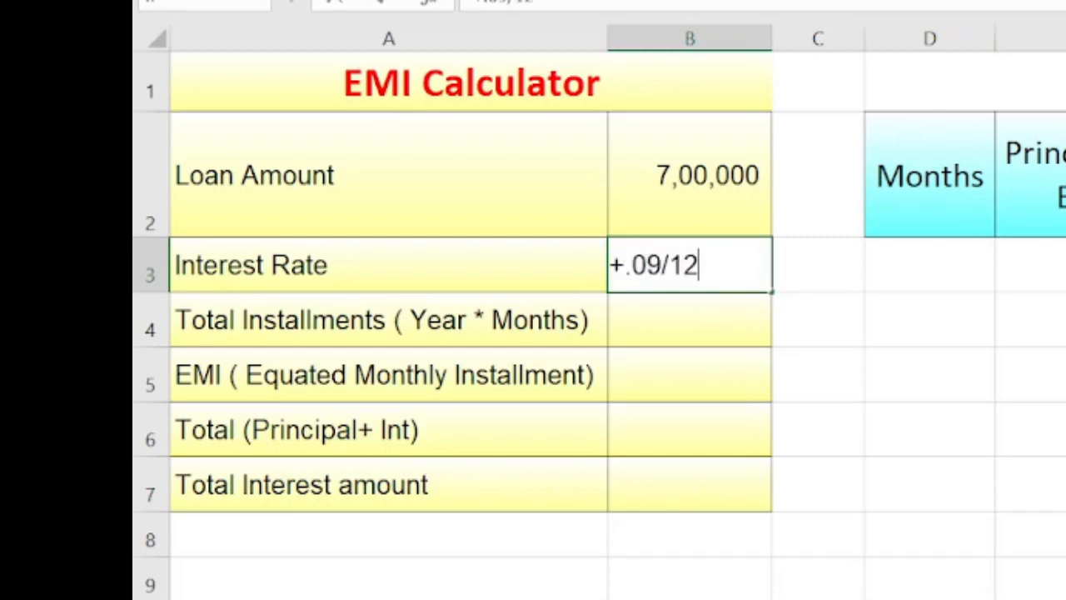
key(Return)
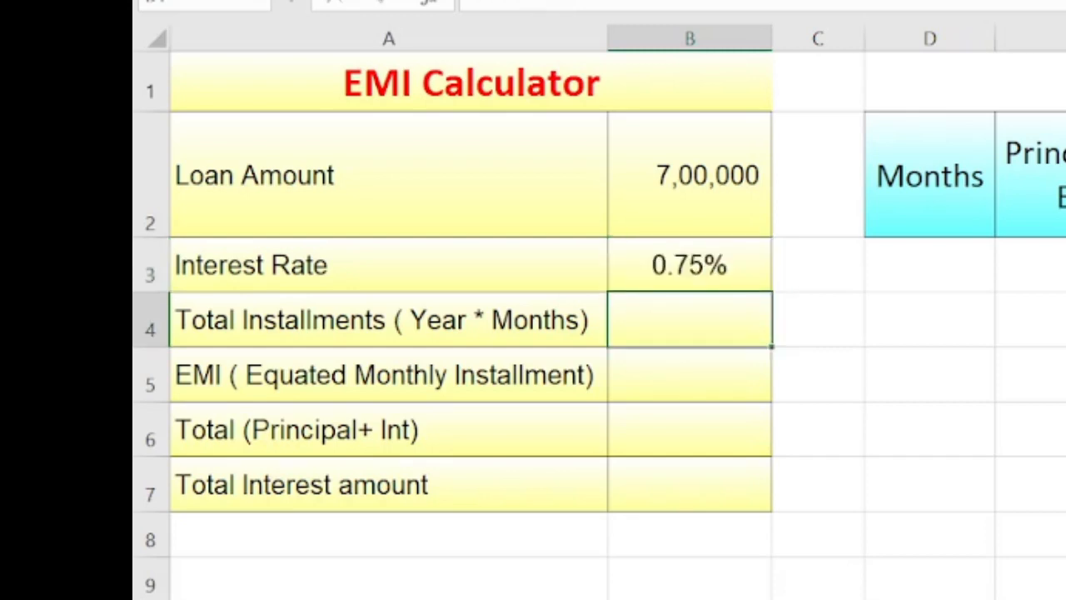
click(690, 265)
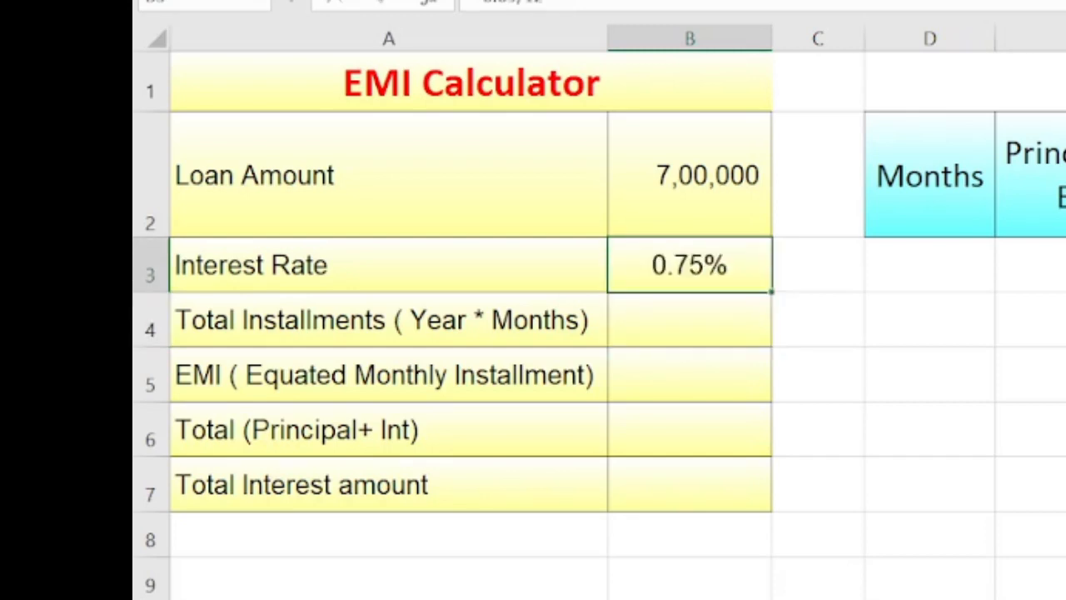
Step: Enter the Total Installments in B4 as years times months with the formula +5*12
click(690, 320)
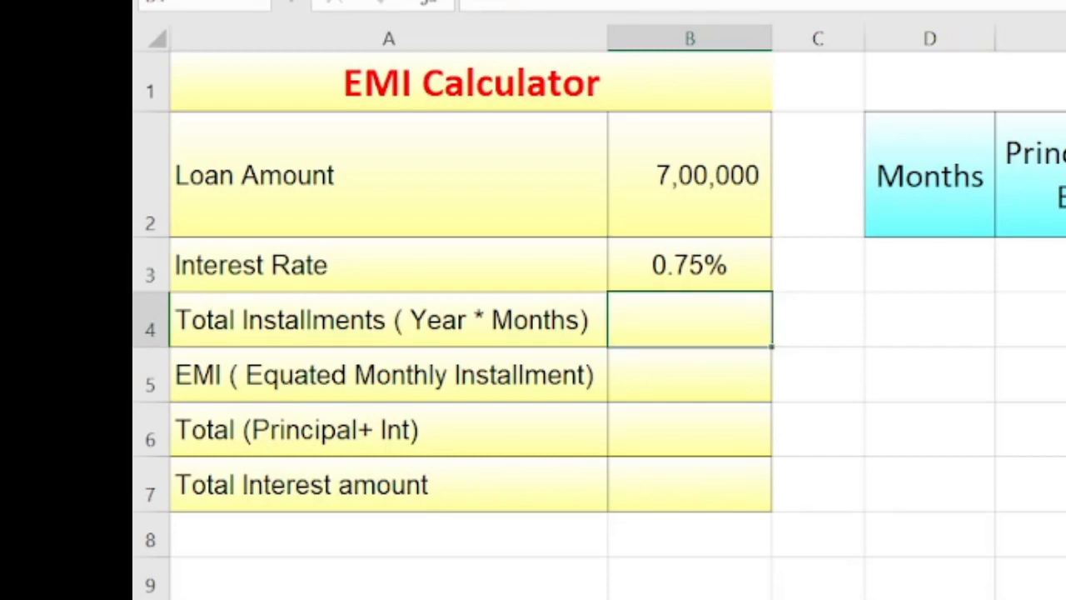
click(388, 320)
click(689, 320)
text(+5)
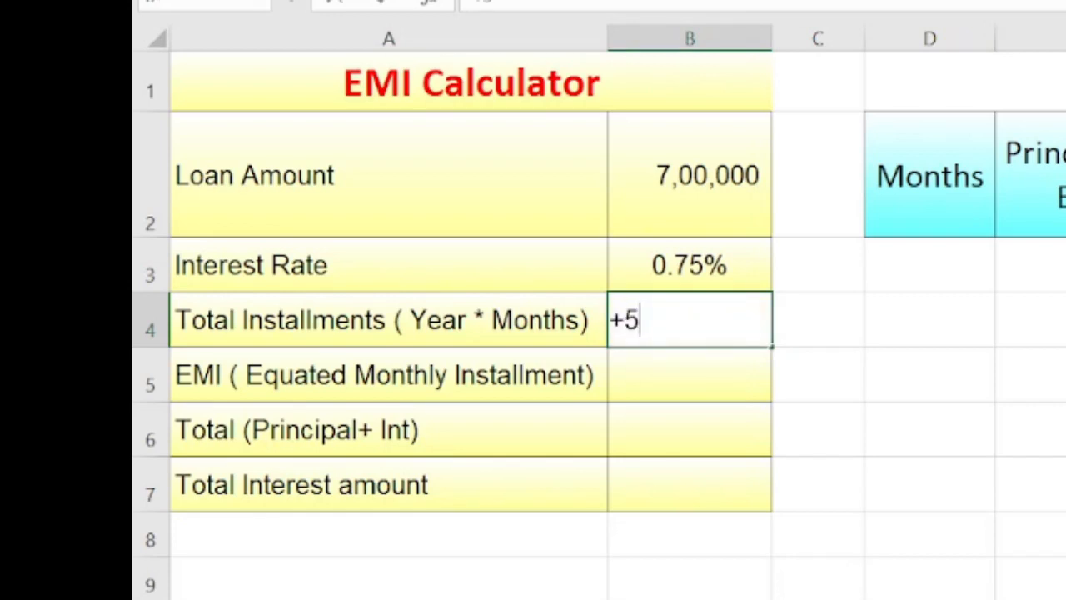
text(*12)
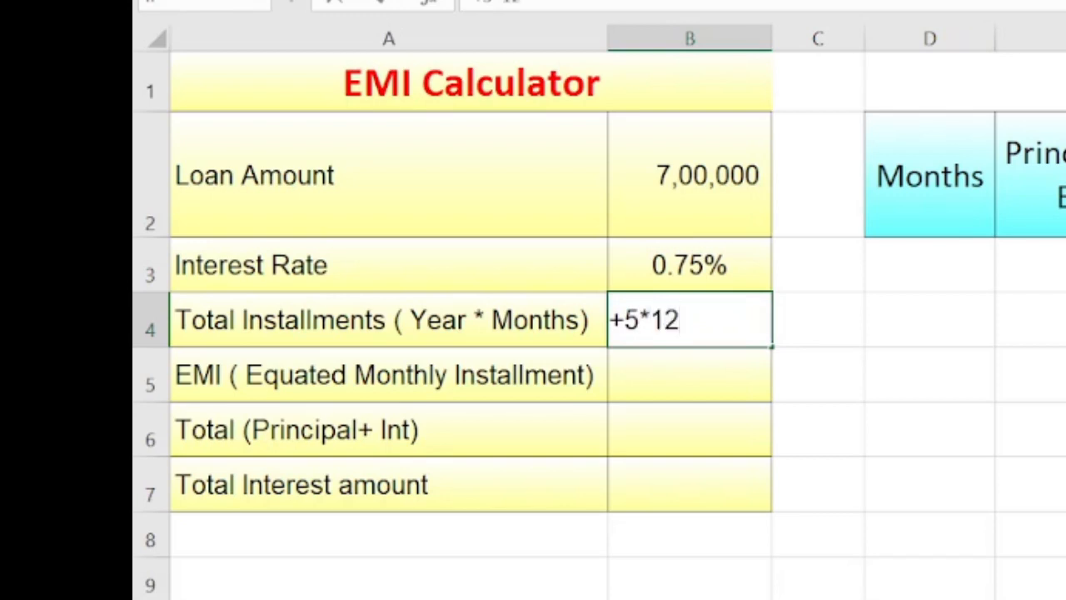
key(Return)
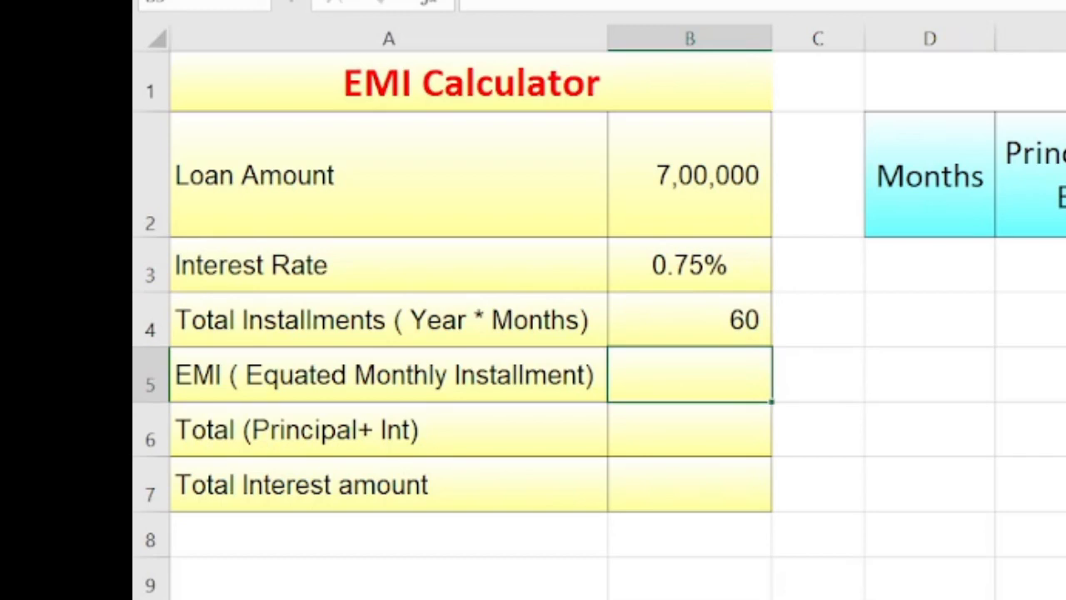
Step: Calculate the EMI in B5 of the Sheet2 calculator with the formula +pmt(B3,B4,-B2)
text(+pmt)
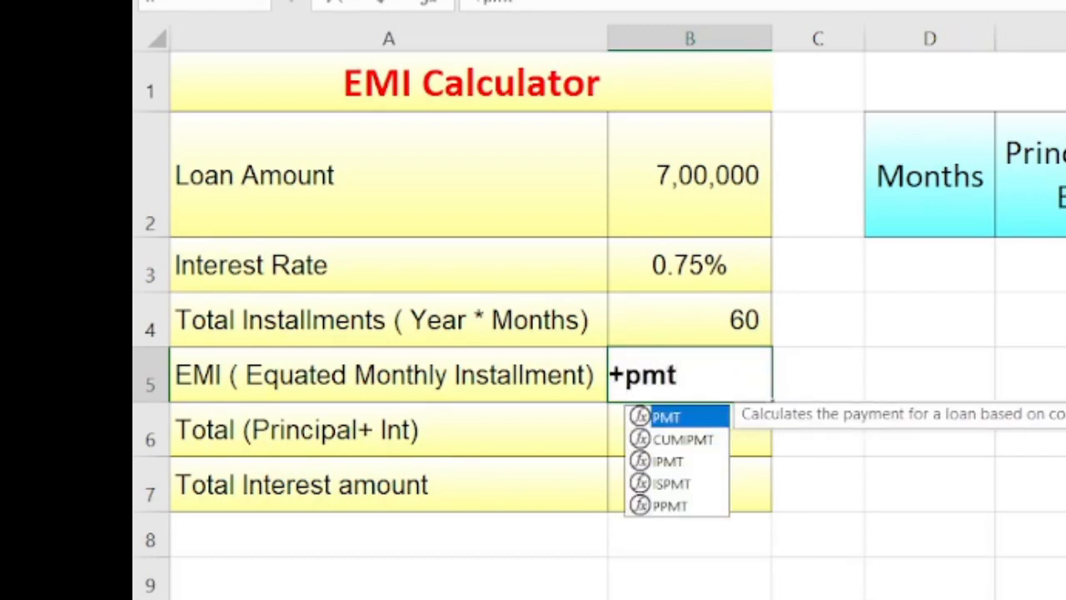
text(()
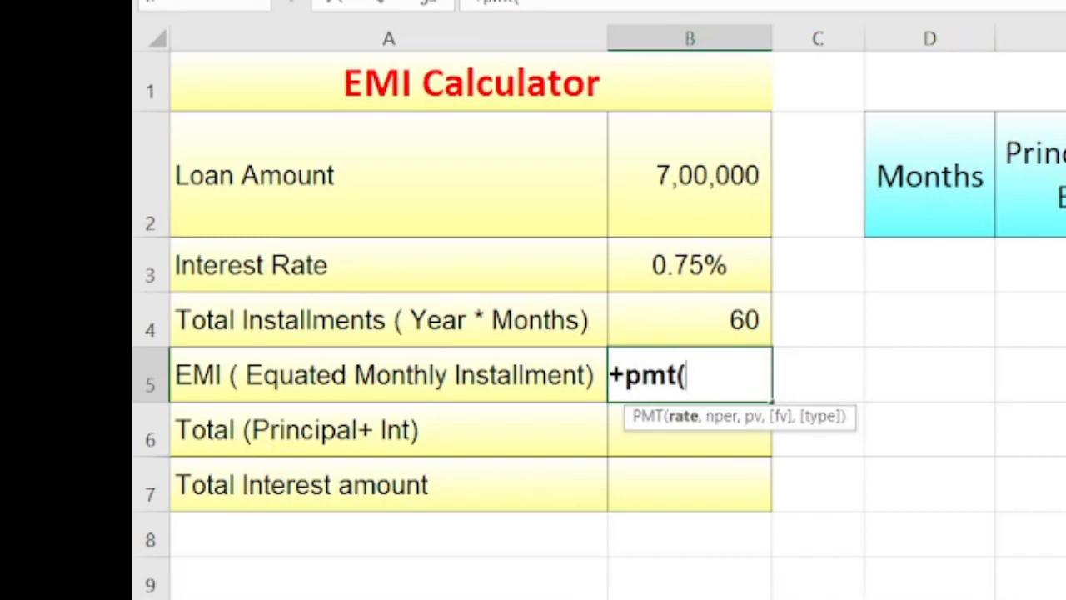
click(637, 265)
text(,)
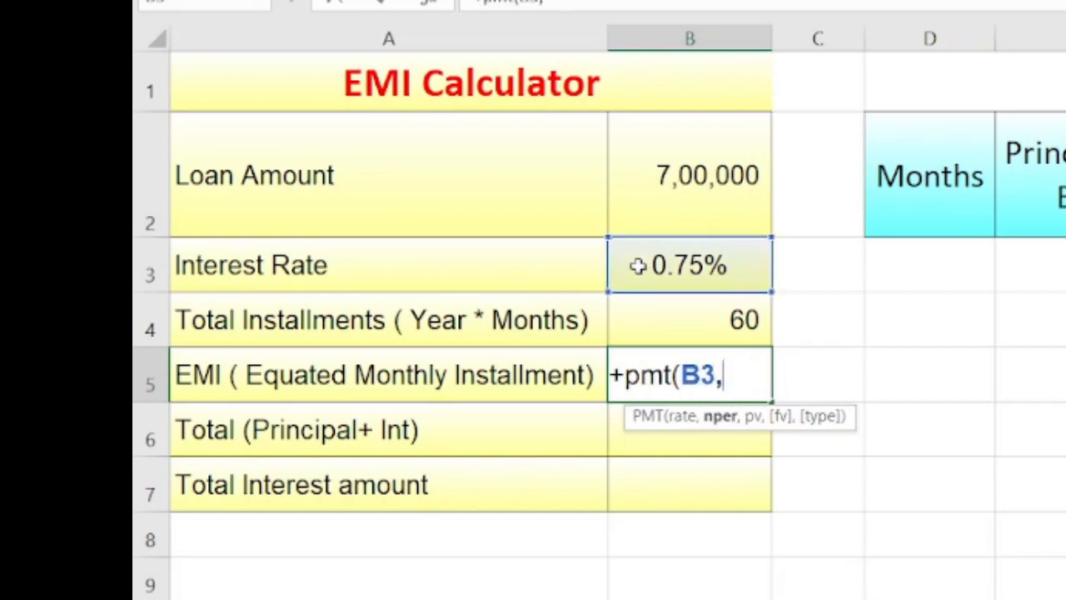
click(721, 320)
text(,)
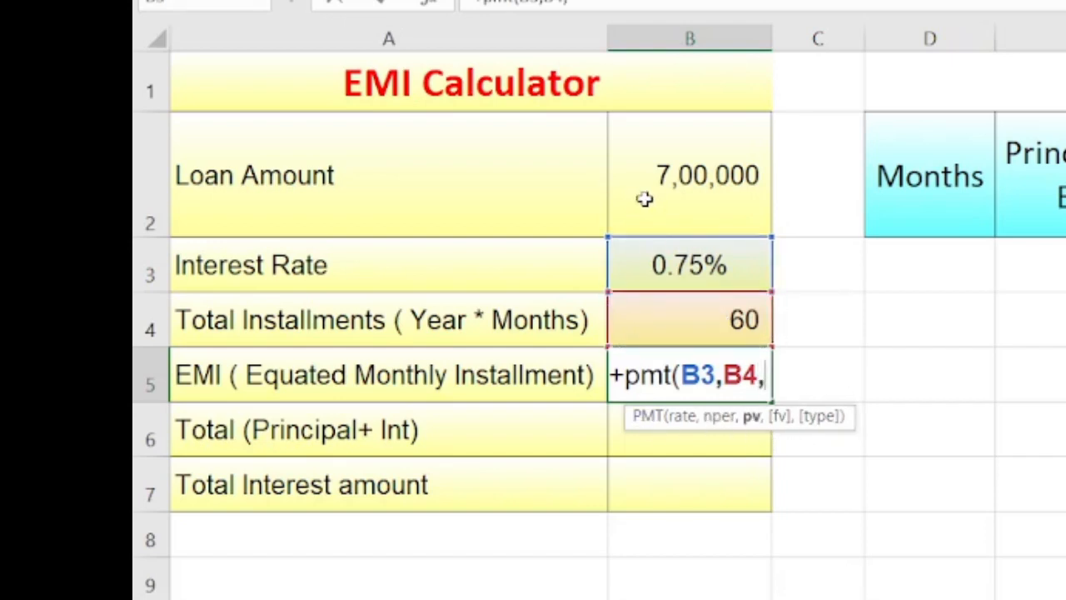
click(684, 185)
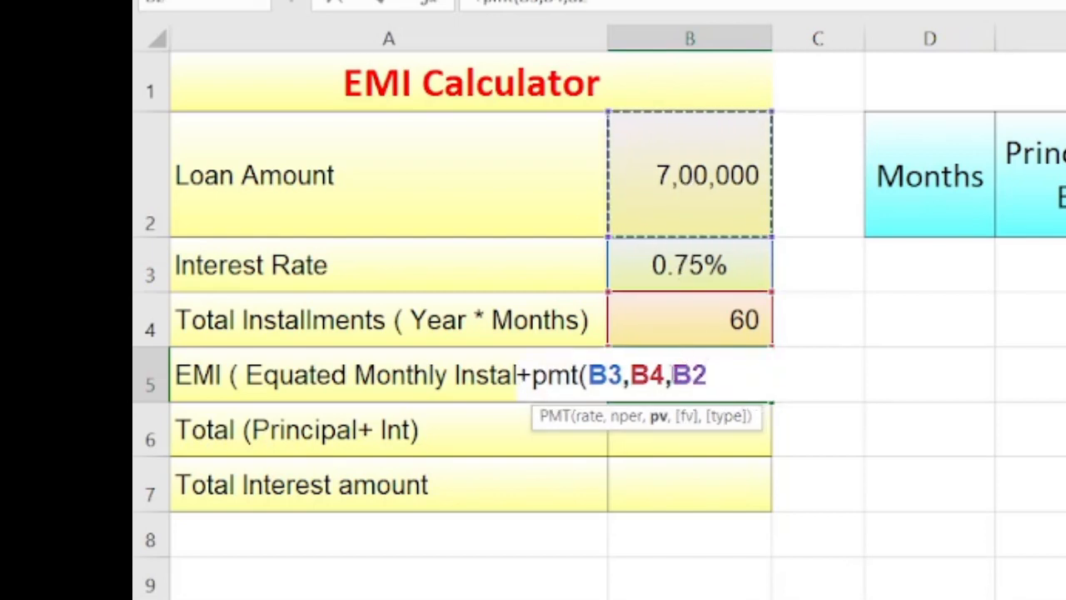
click(672, 375)
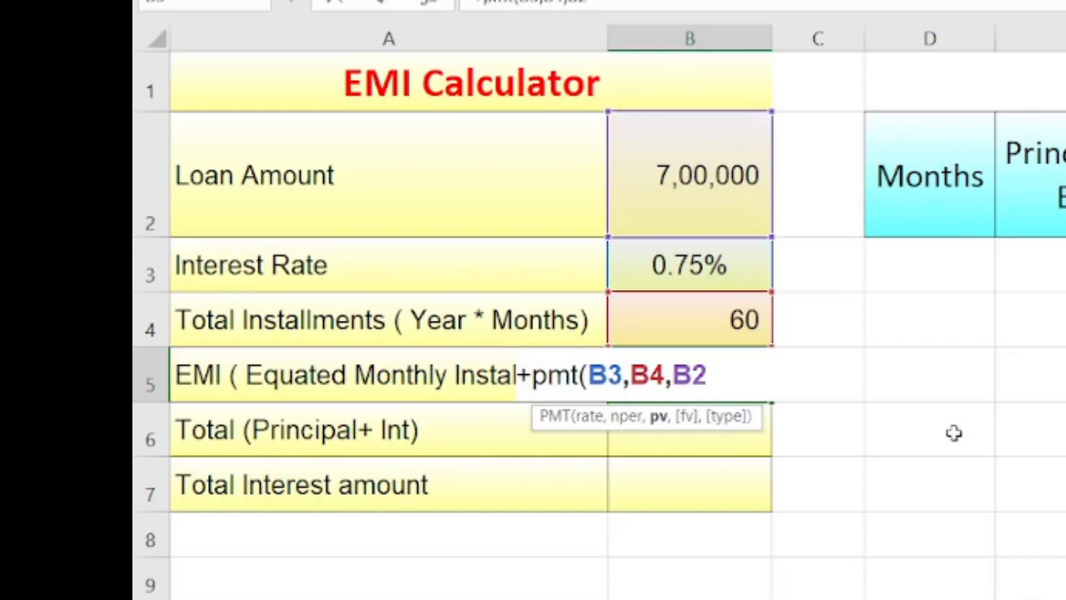
text(-)
click(737, 368)
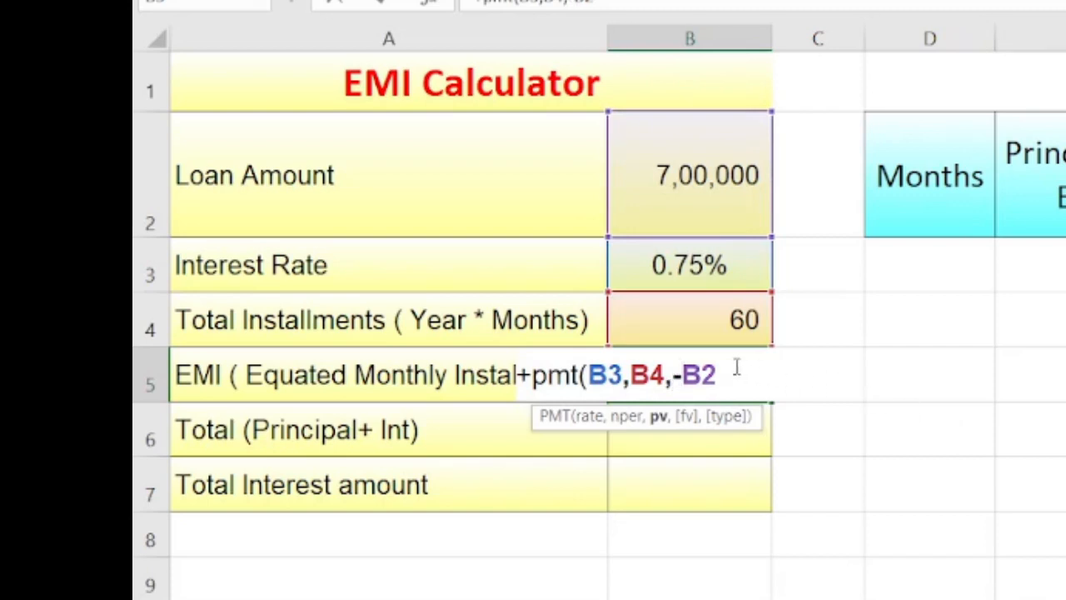
text())
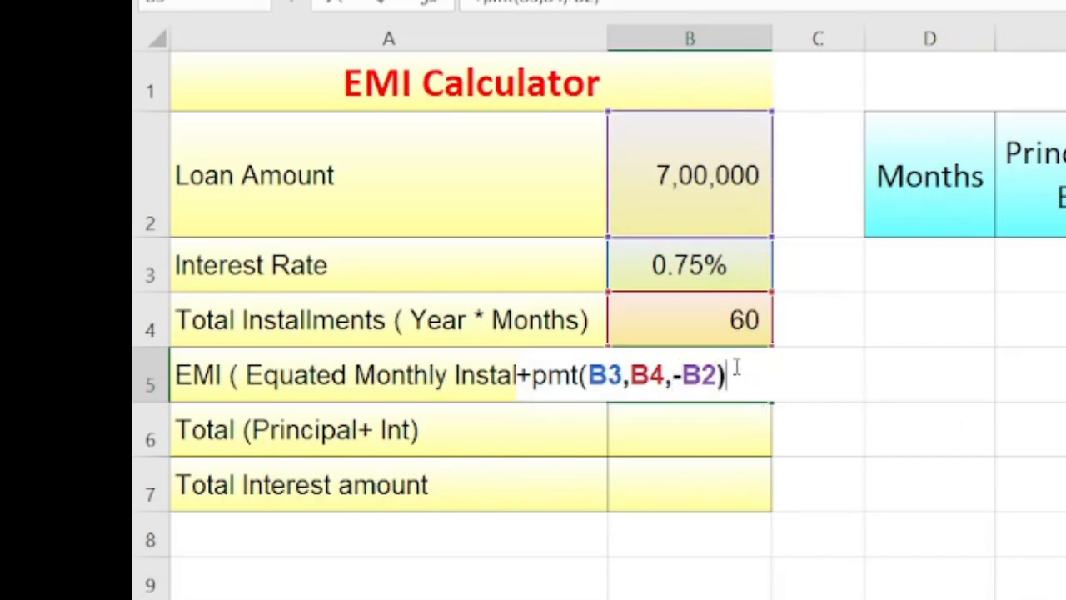
key(Return)
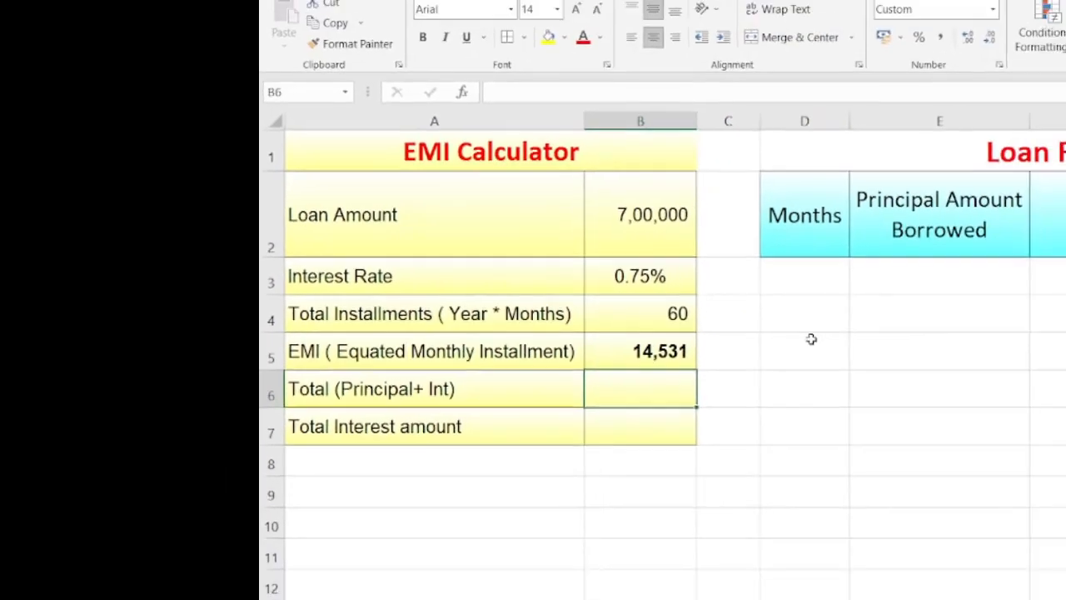
Step: Enter 1 and 2 as the first two months in D3 and D4 of the Loan Repayment Schedule
key(Up)
key(Up)
key(Up)
key(Right)
key(Right)
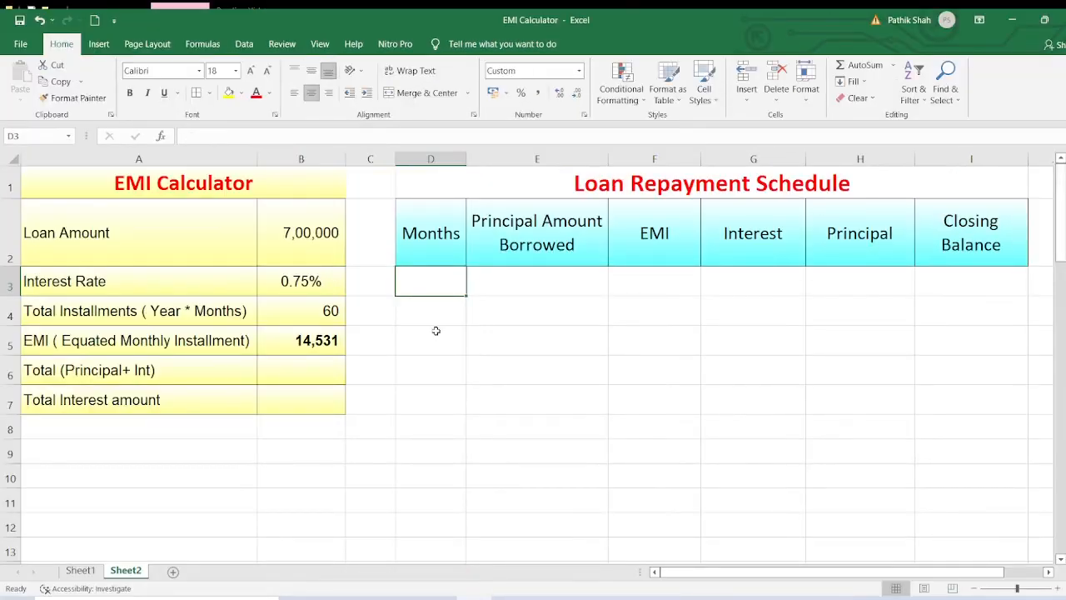
key(Left)
key(Left)
key(Down)
key(Right)
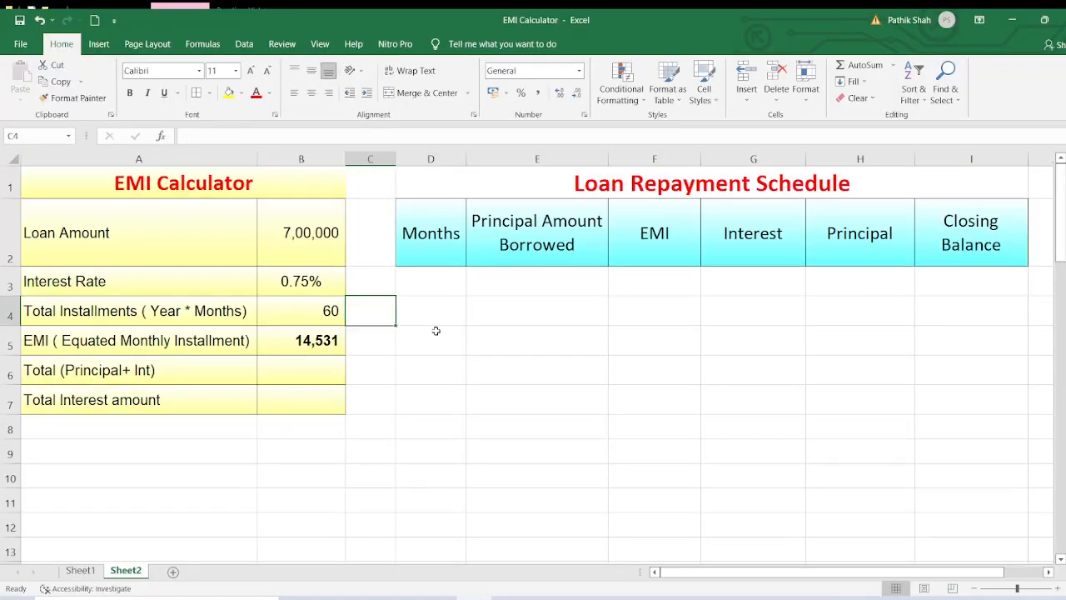
key(Up)
key(Right)
key(F2)
text(1)
key(Return)
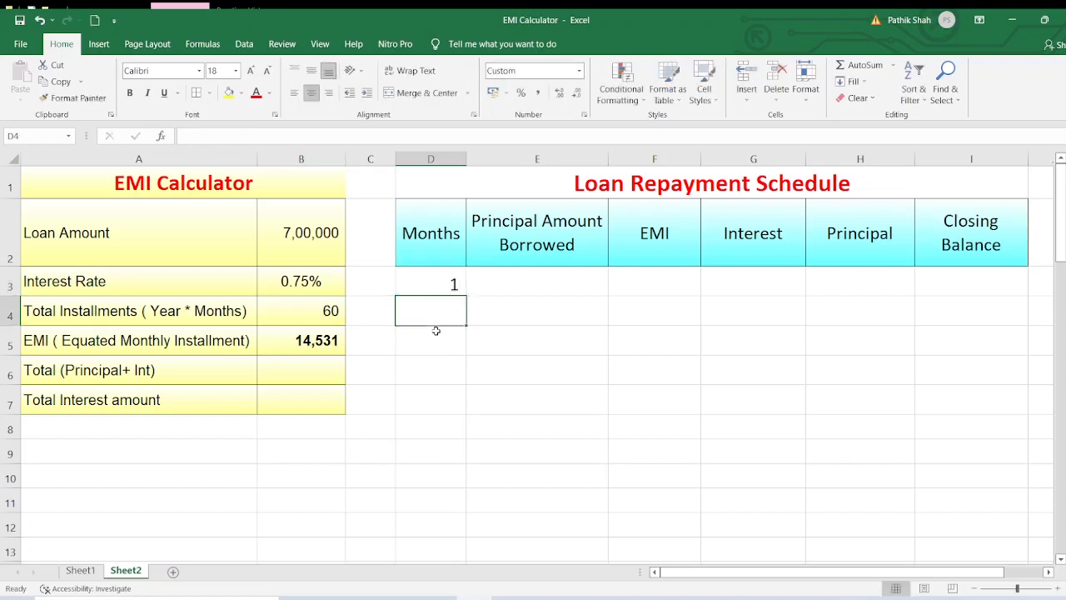
text(2)
key(Return)
Step: Extend the month numbers from D3:D4 down to D6, and clear the filled cells again
key(Up)
key(Up)
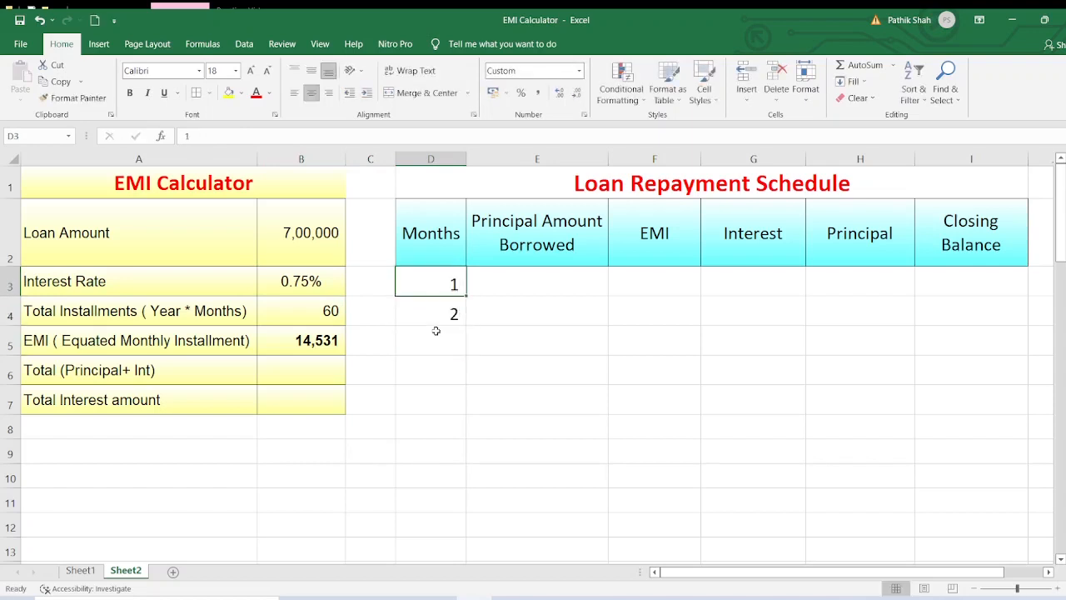
key(shift+Down)
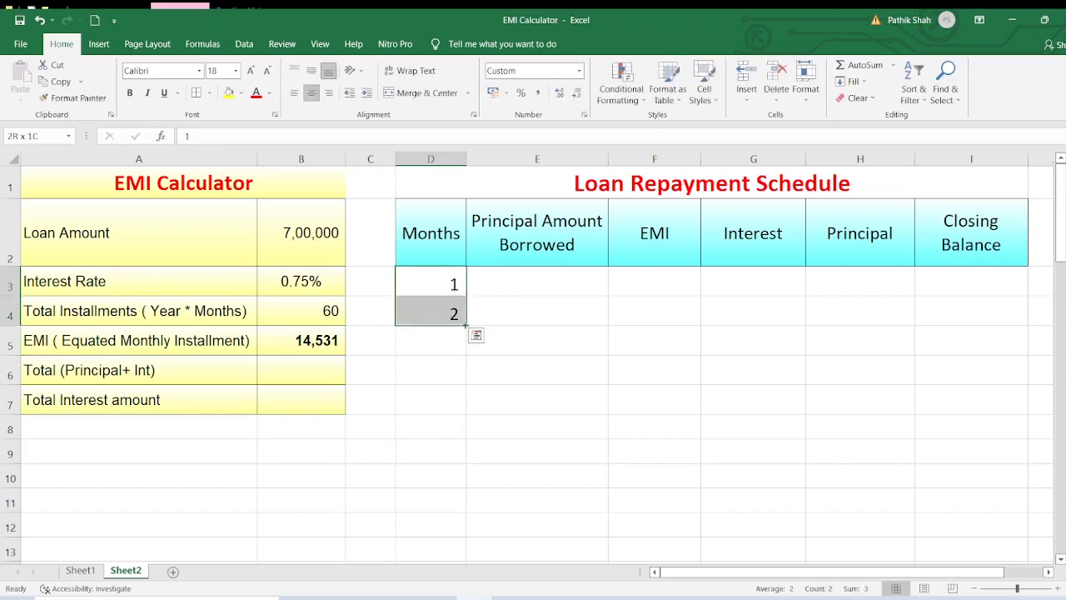
drag(463, 327, 464, 375)
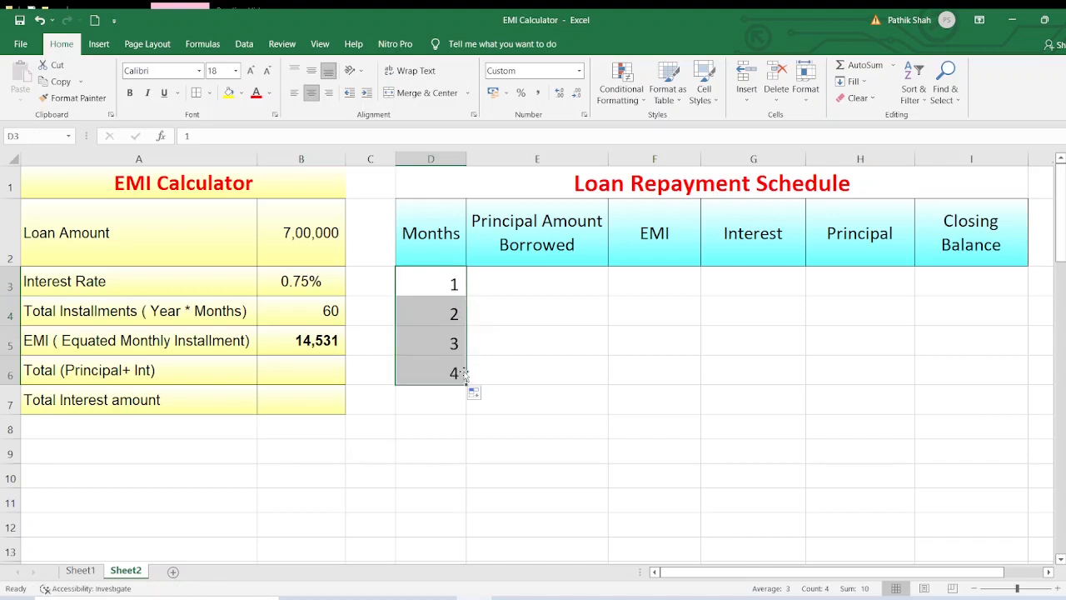
key(Delete)
key(Down)
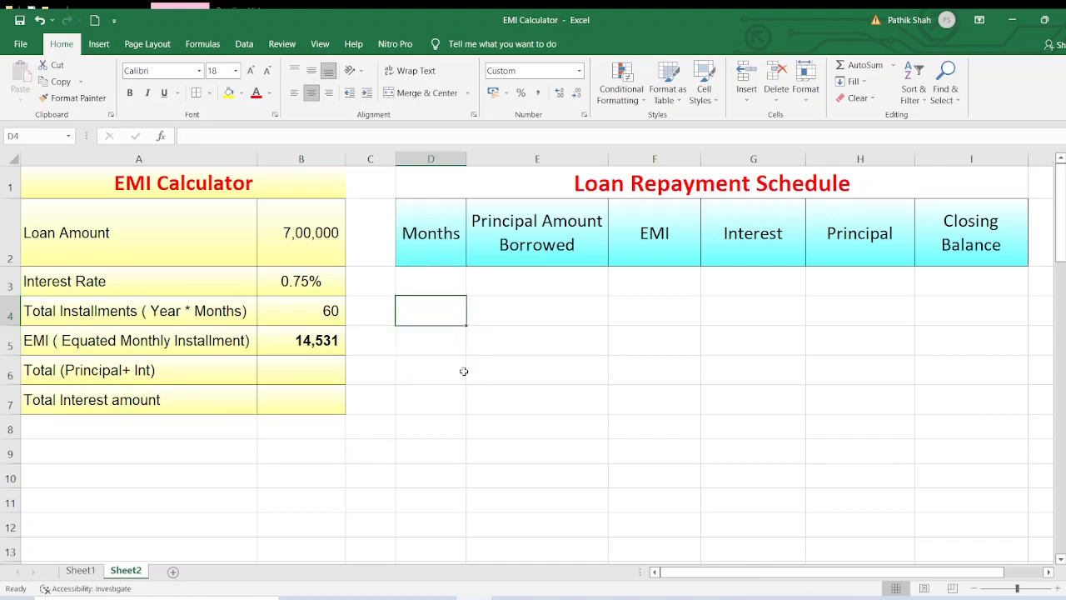
Step: Enter 1 as the first month in D3 of the Loan Repayment Schedule
key(Up)
text(1)
key(Return)
Step: Fill the Months column from D3 with a linear series in columns, using step value 1 and stop value 60
click(437, 290)
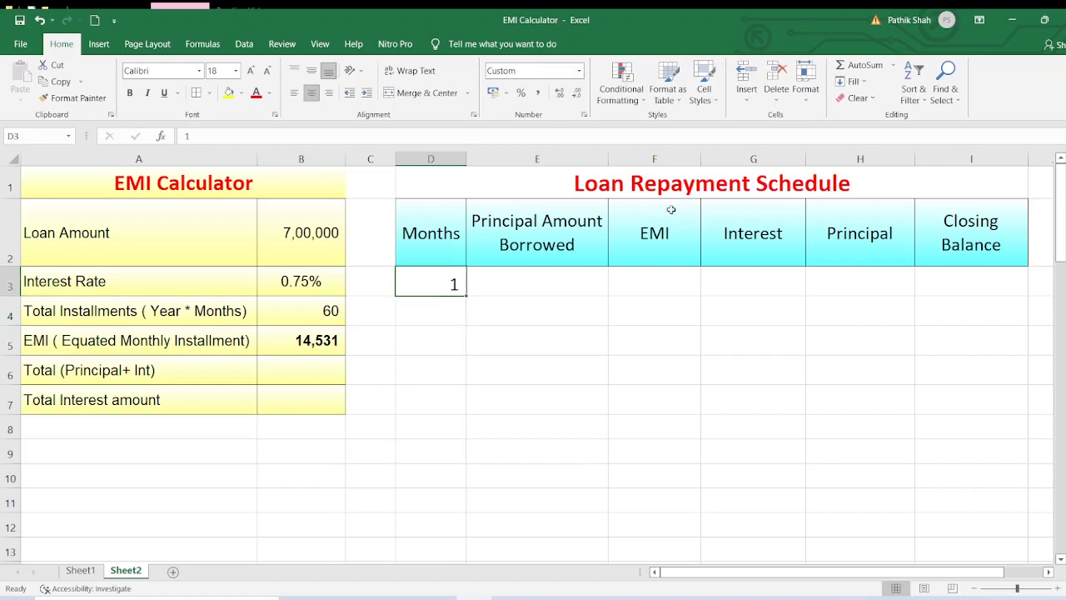
click(856, 83)
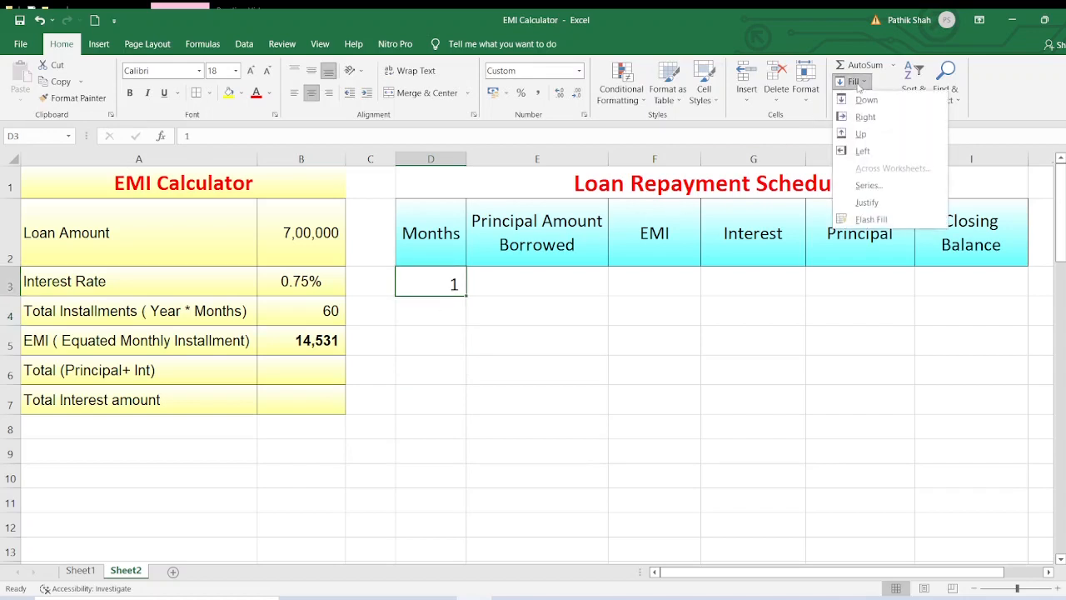
click(867, 186)
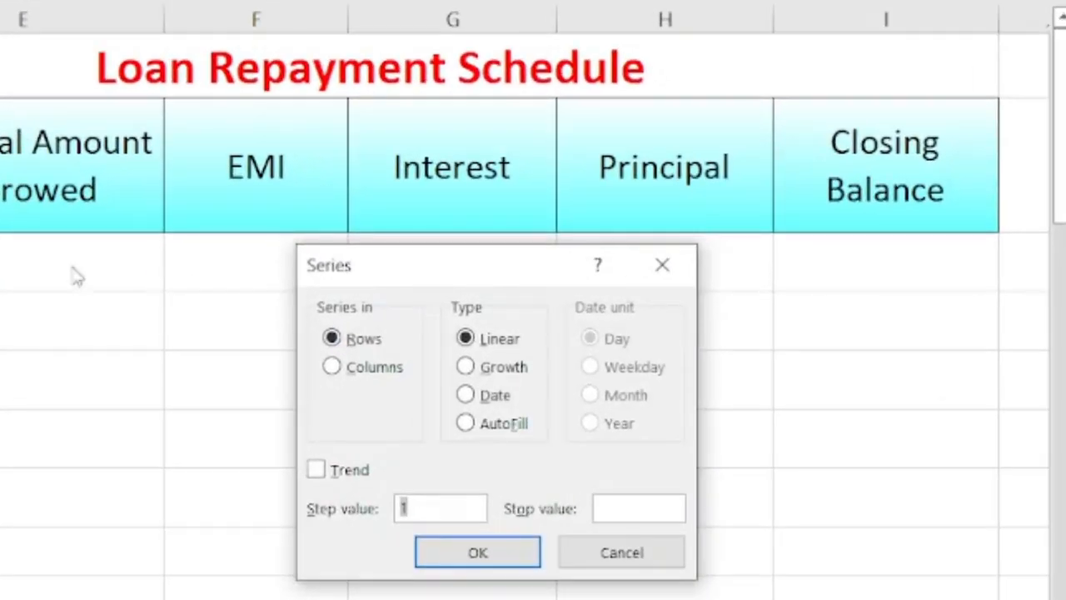
click(337, 369)
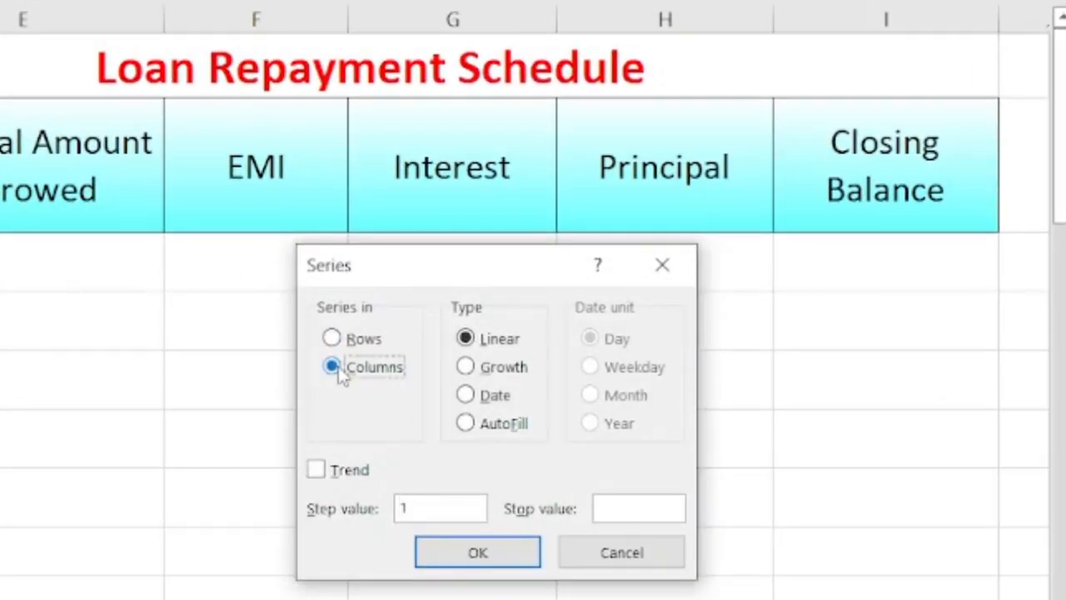
click(623, 508)
text(60)
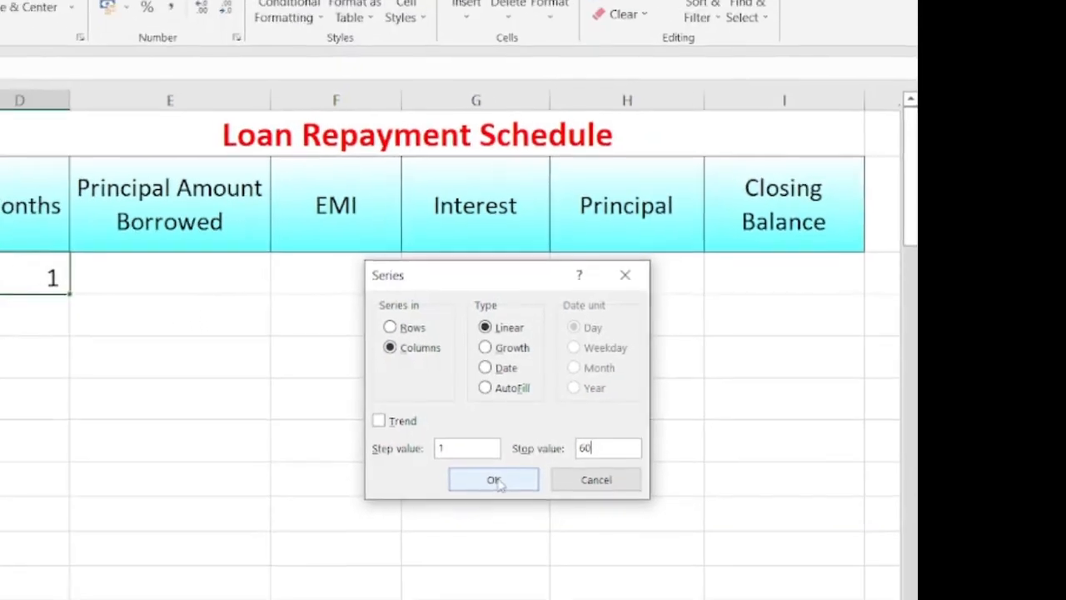
click(481, 548)
Step: Check the filled Months column down to its last entry and return to the first month in D3
click(436, 360)
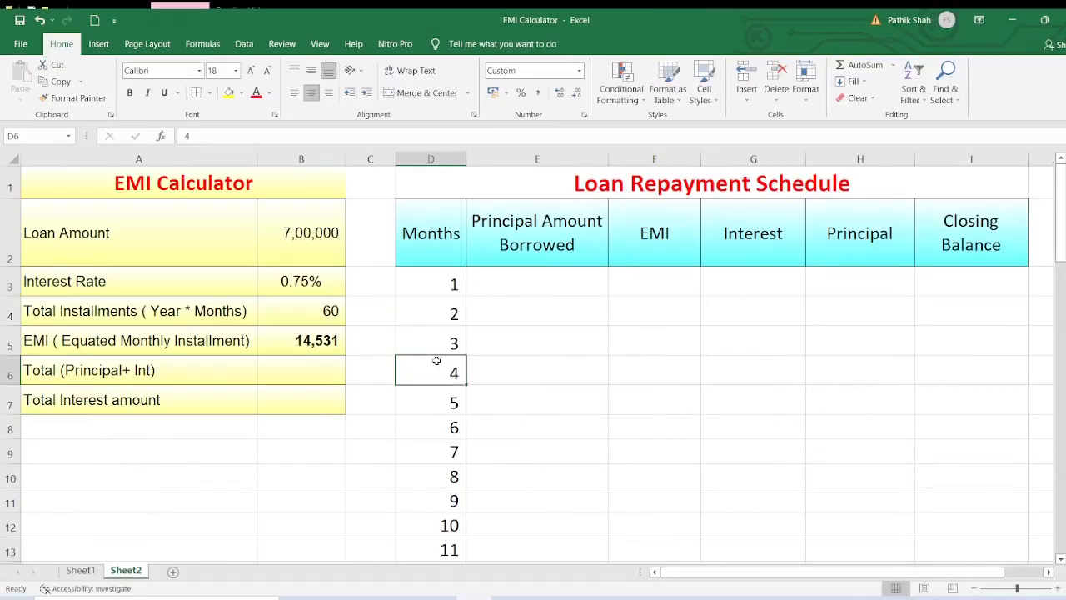
key(ctrl+Down)
key(Down)
key(Up)
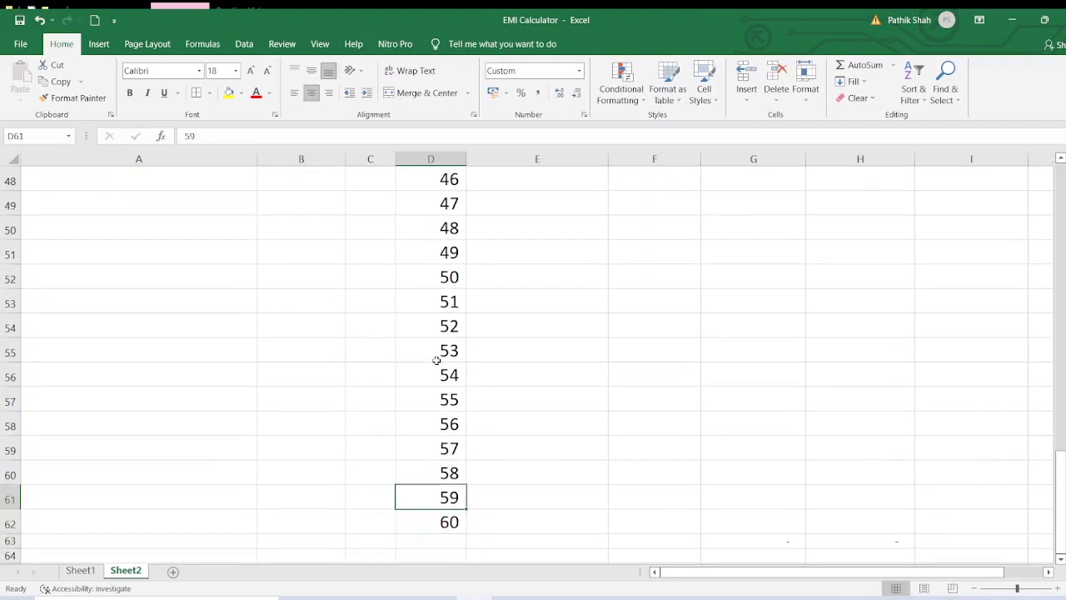
key(ctrl+Up)
key(Down)
key(Down)
key(Down)
key(Up)
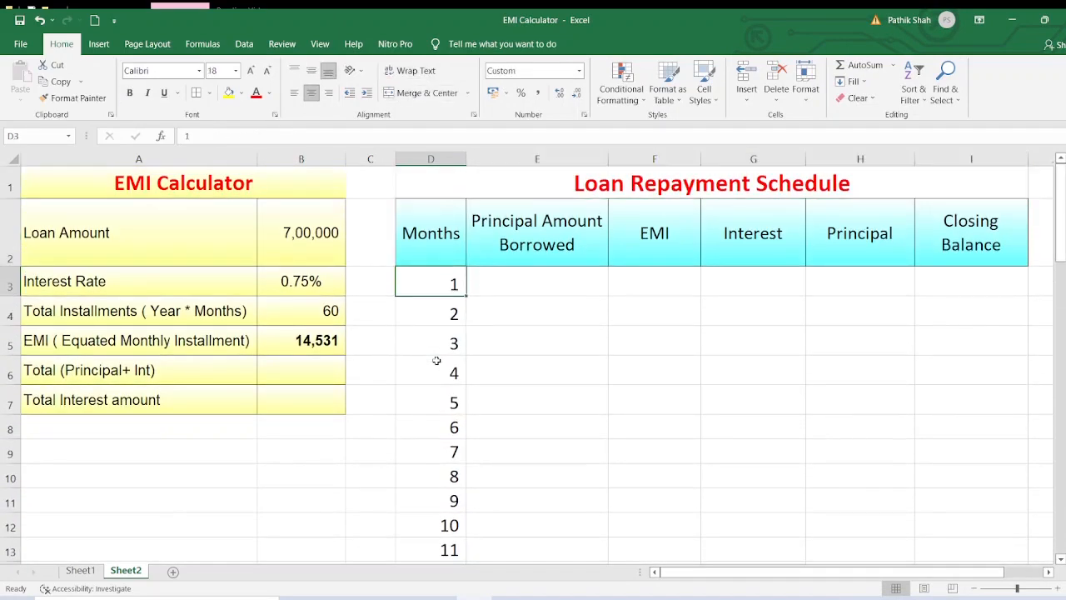
Step: Link the first month's Principal Amount Borrowed in E3 to the loan amount with the formula +B2
key(Right)
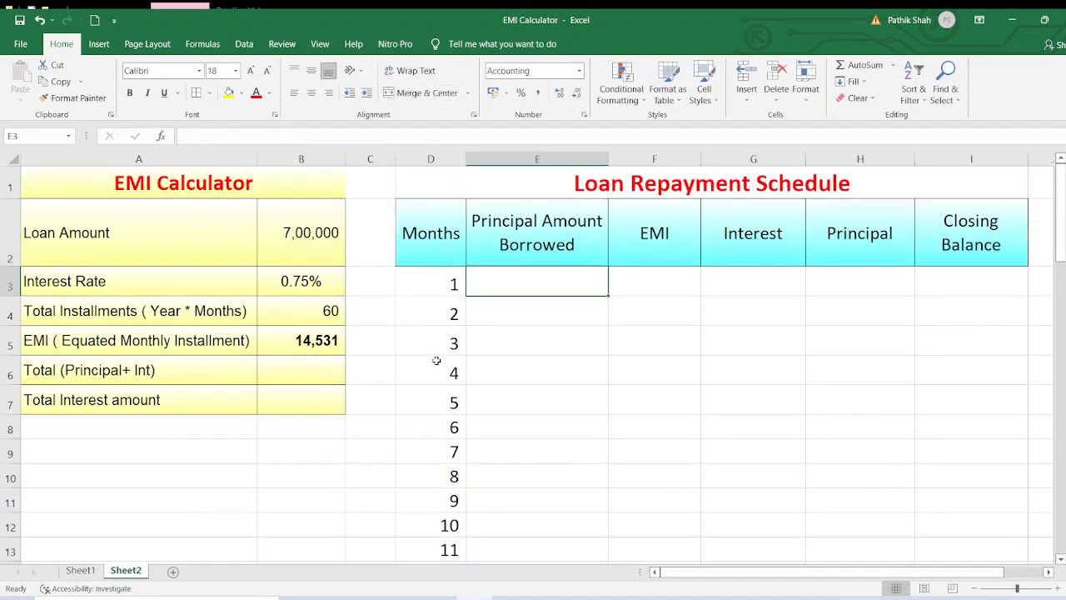
text(+)
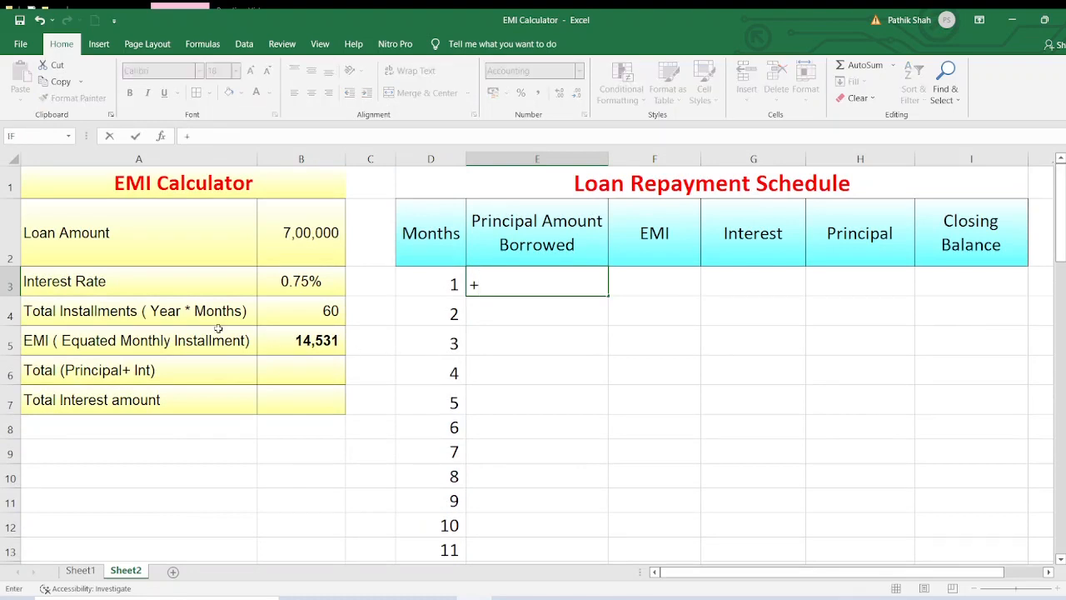
click(300, 246)
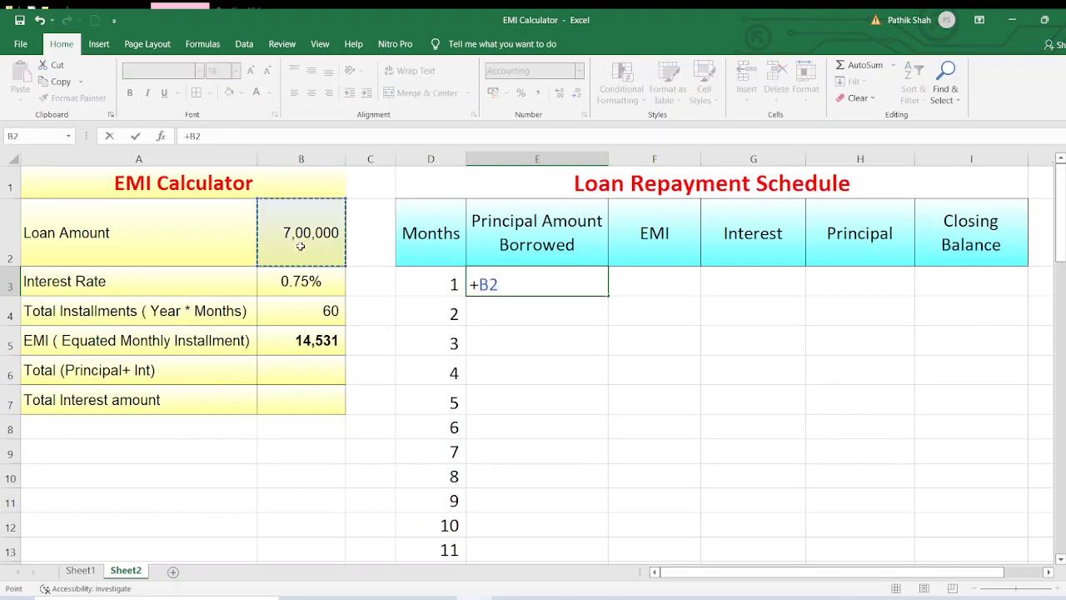
key(Return)
Step: Link the first month's EMI in F3 to the calculated installment with the formula +B5
key(Up)
key(Right)
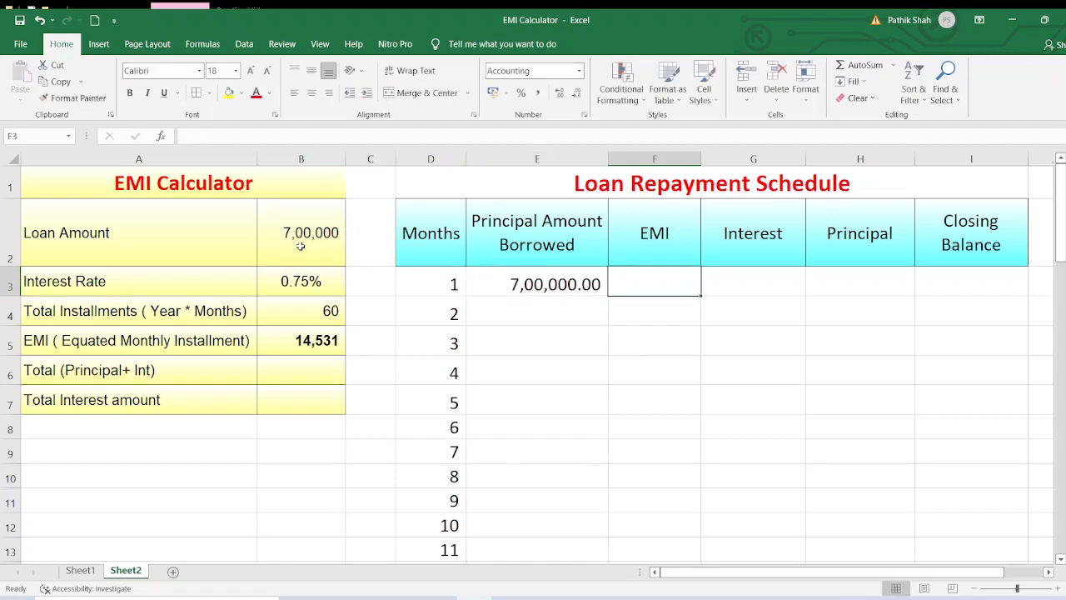
text(+)
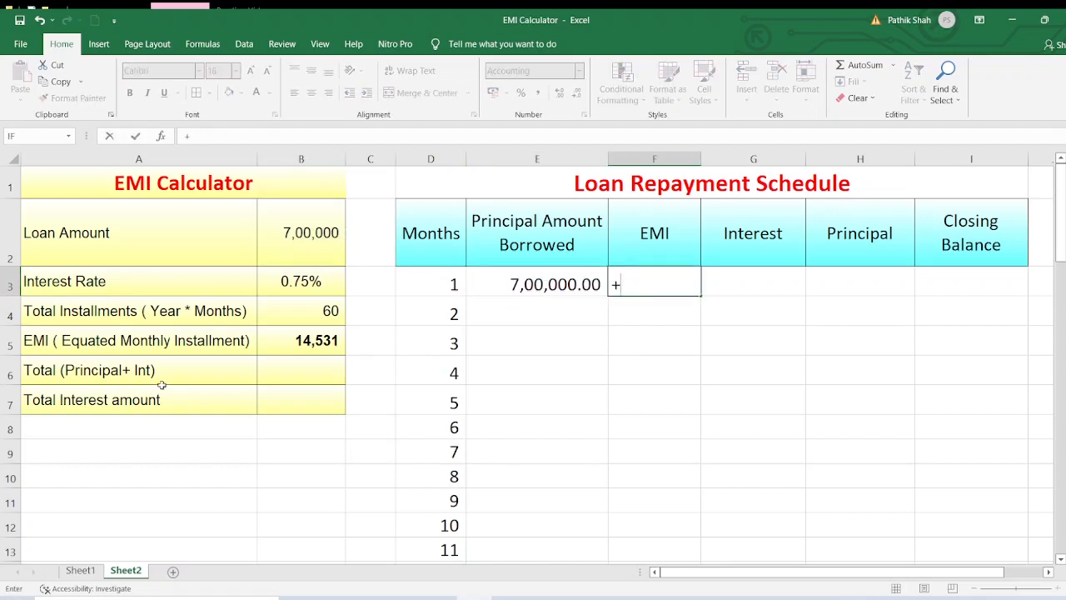
click(308, 345)
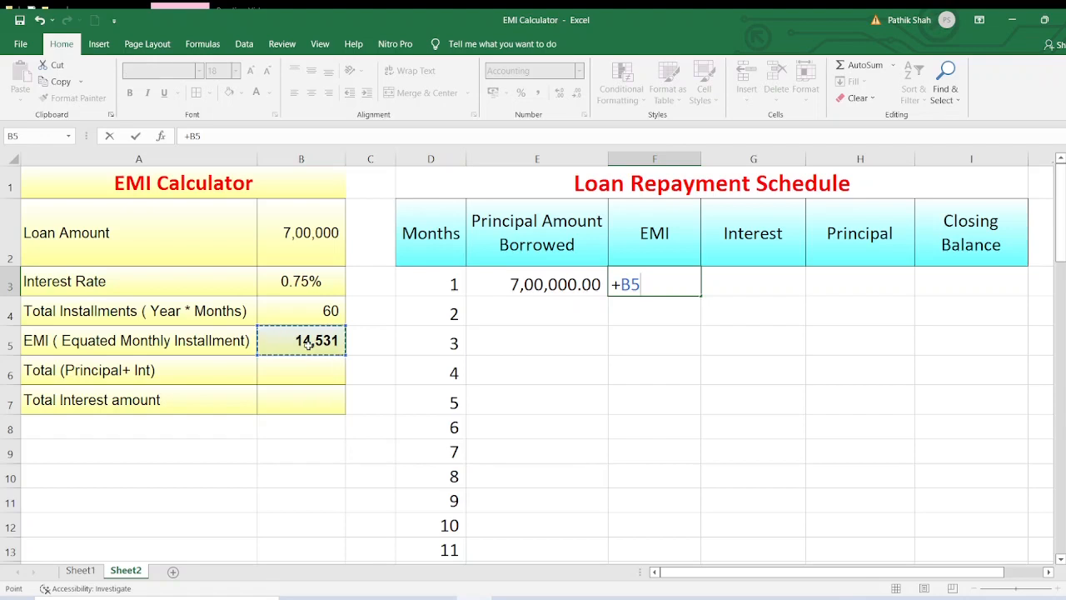
key(Return)
Step: Calculate the first month's Interest in G3 from the borrowed principal and interest rate with the formula +E3*B3
key(Up)
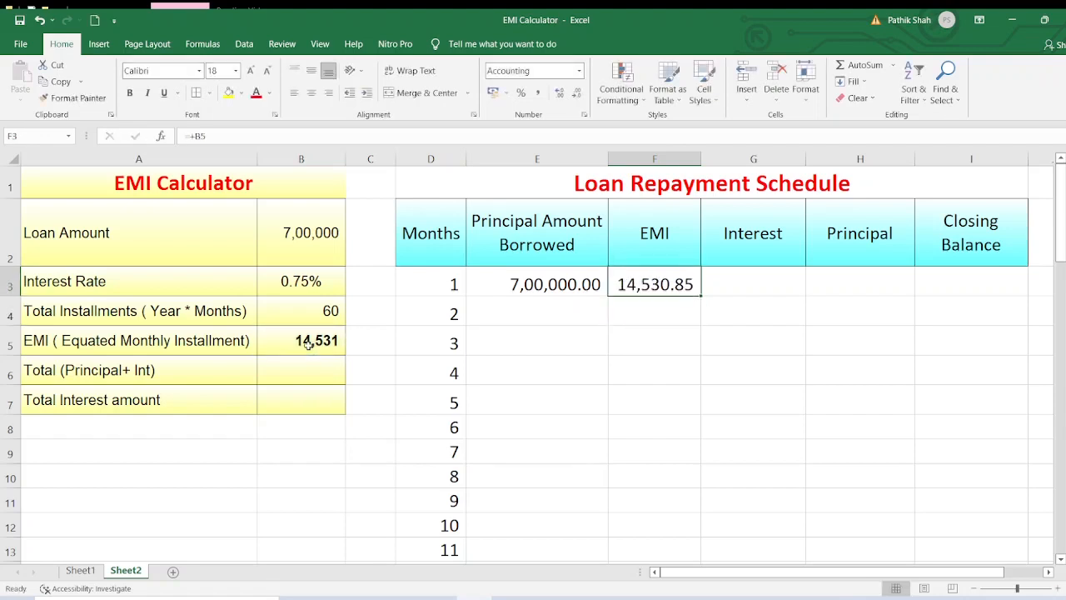
key(Right)
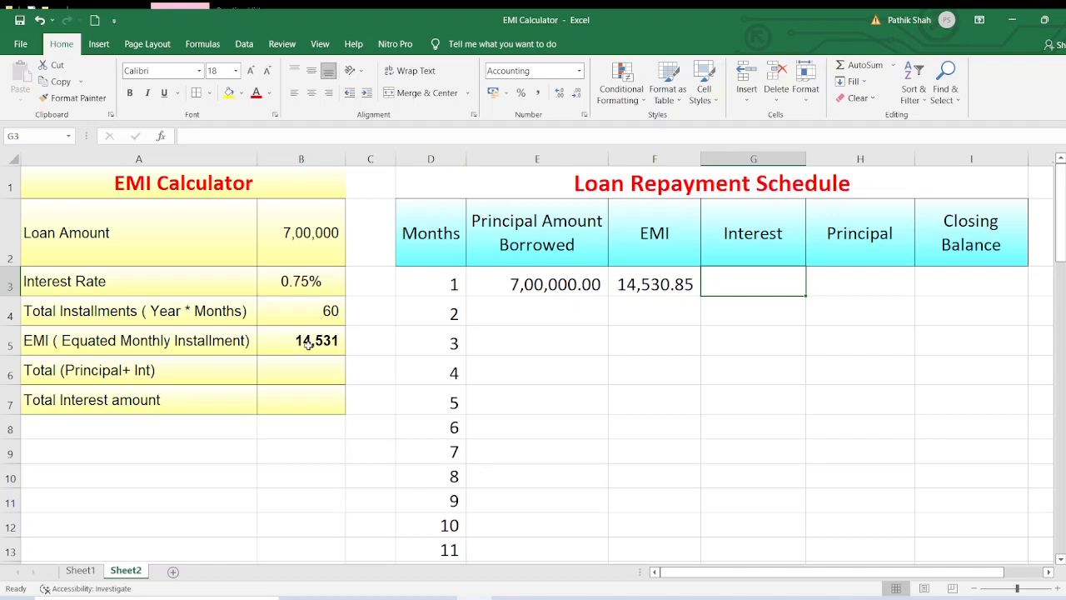
text(+)
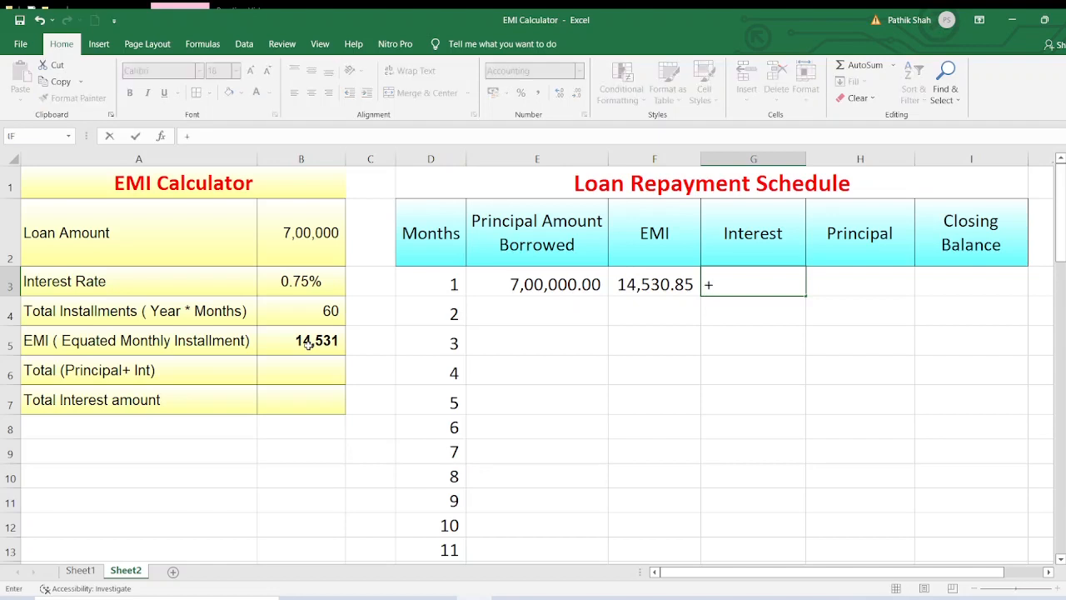
key(Left)
key(Left)
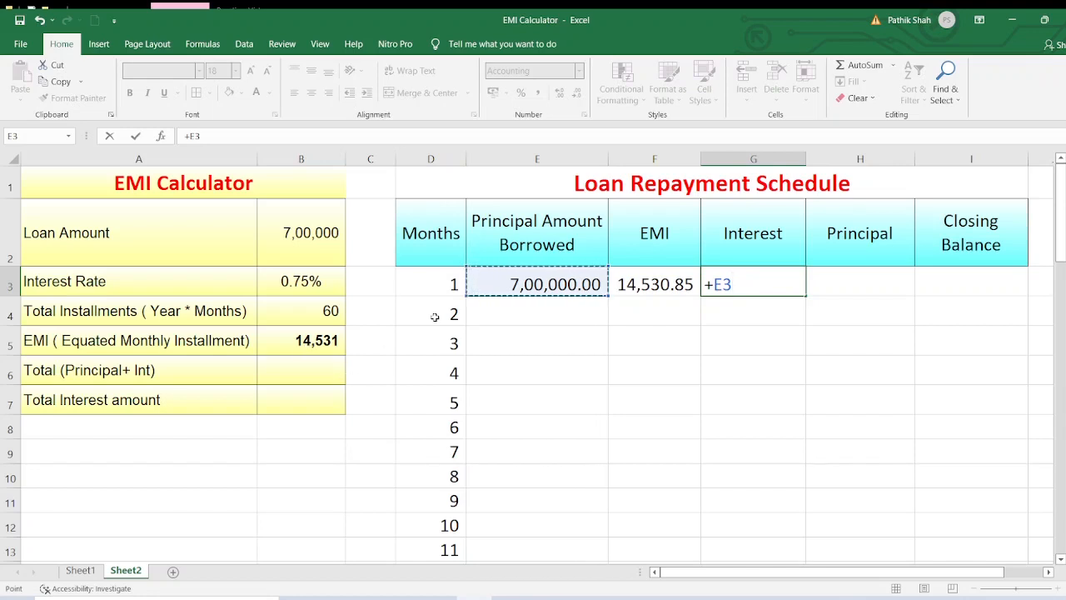
text(*)
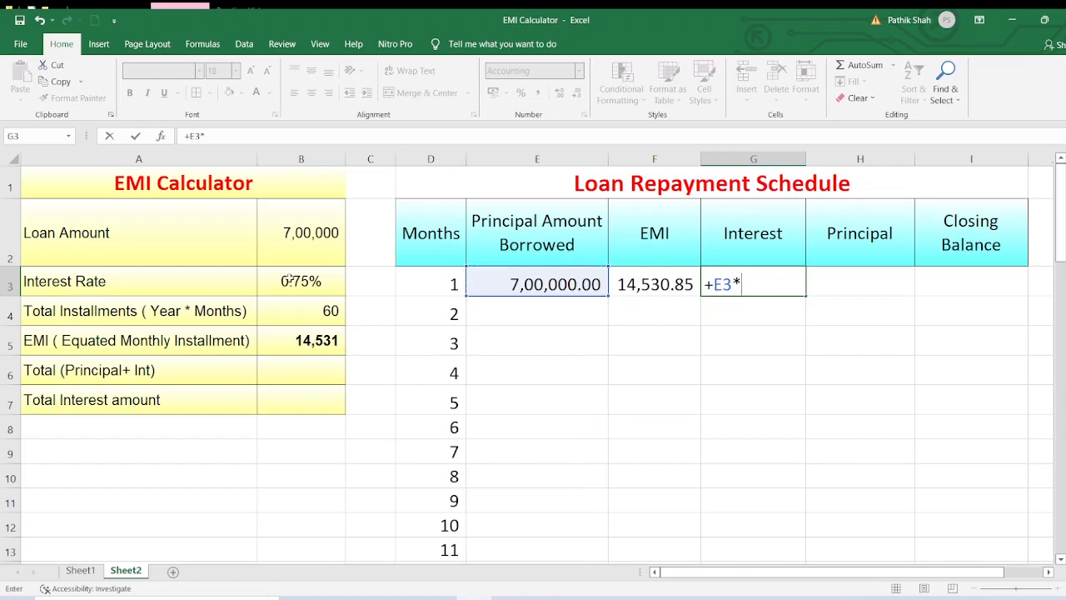
click(306, 279)
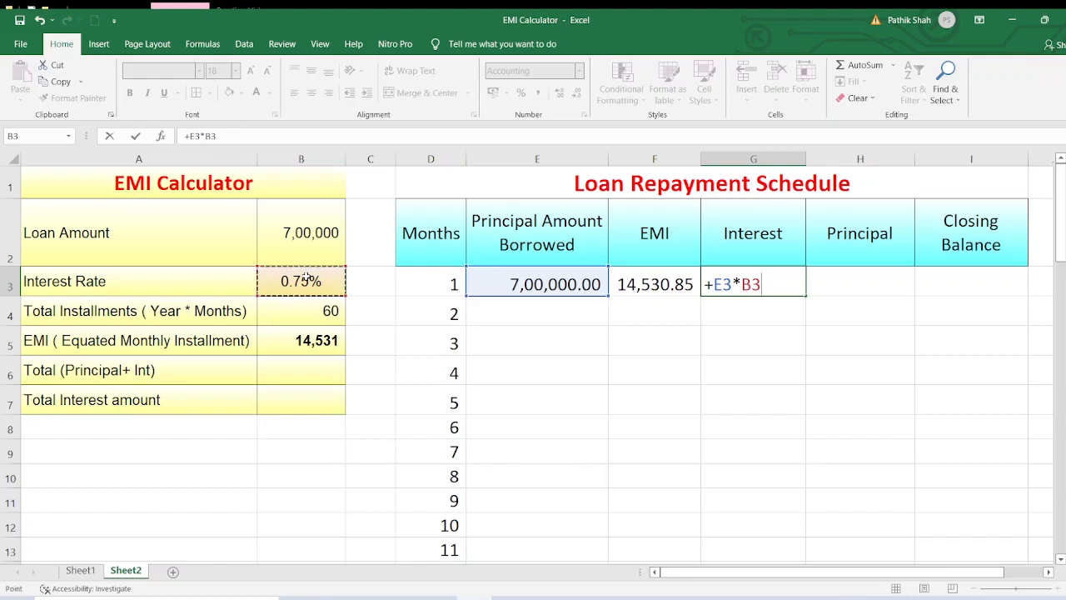
key(Return)
key(Up)
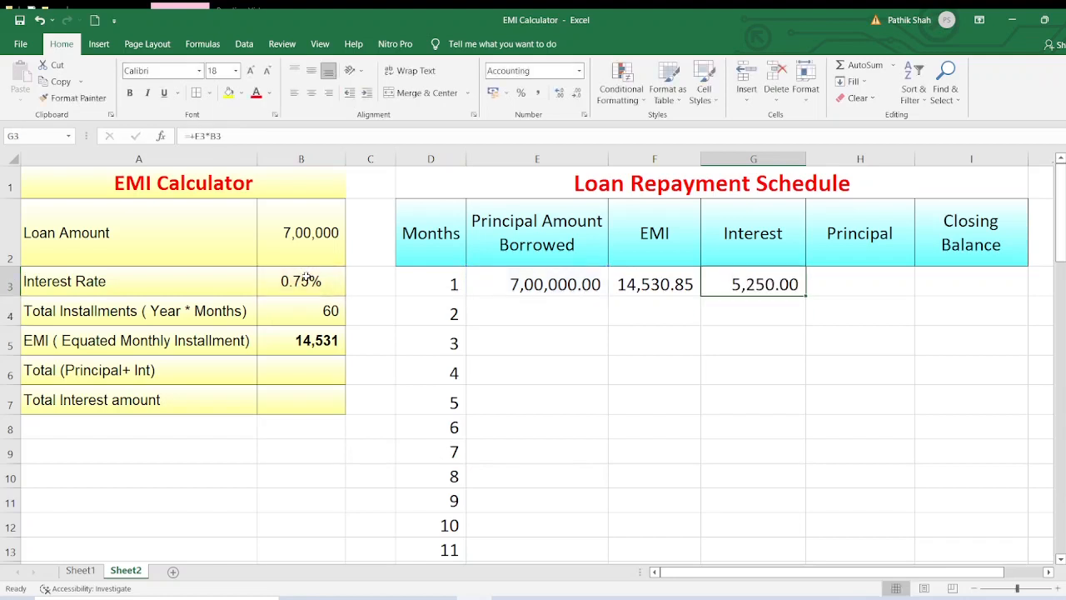
Step: Calculate the first month's Principal in H3 as EMI minus interest with the formula +F3-G3
key(Right)
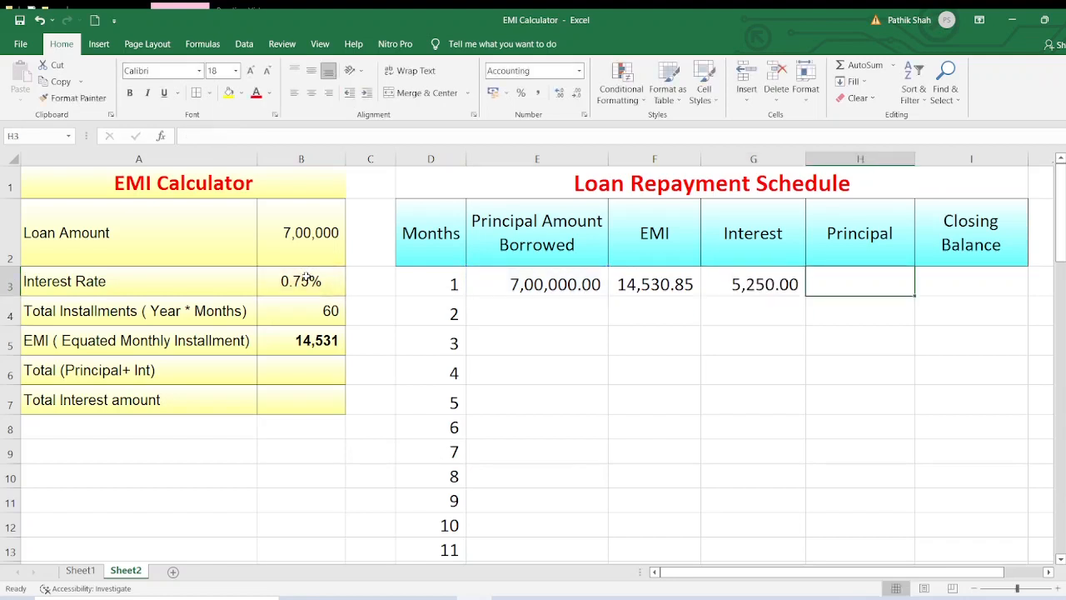
key(Left)
key(Left)
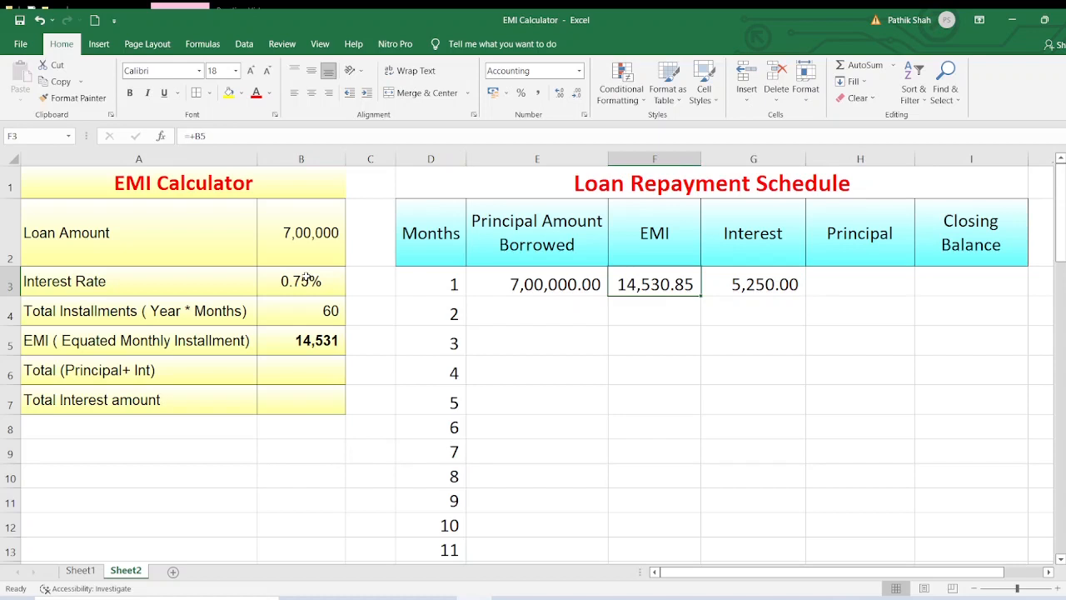
key(Right)
key(Right)
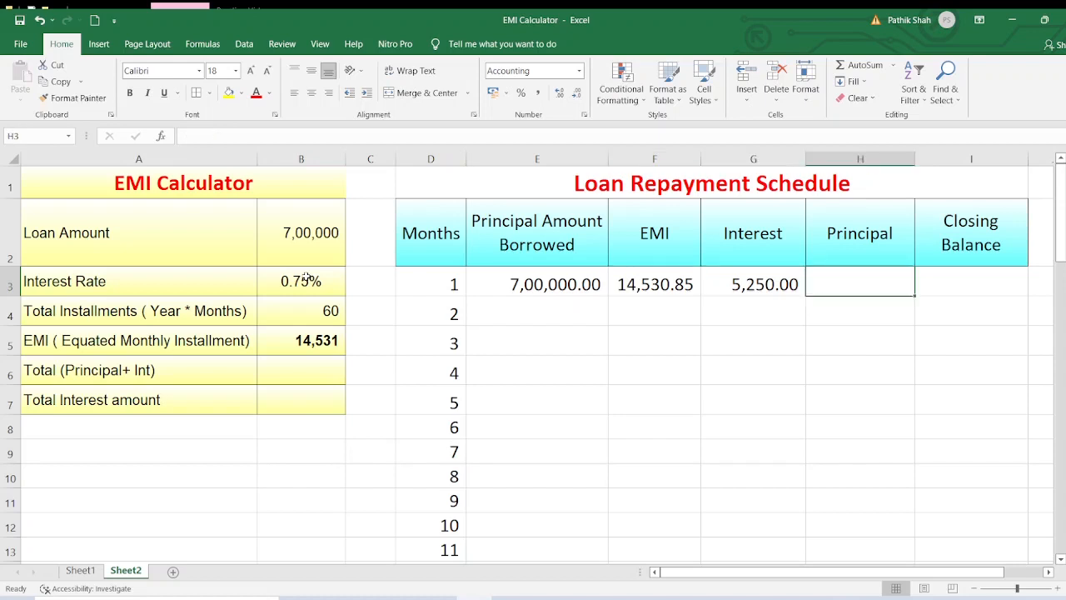
text(+)
key(Left)
key(Left)
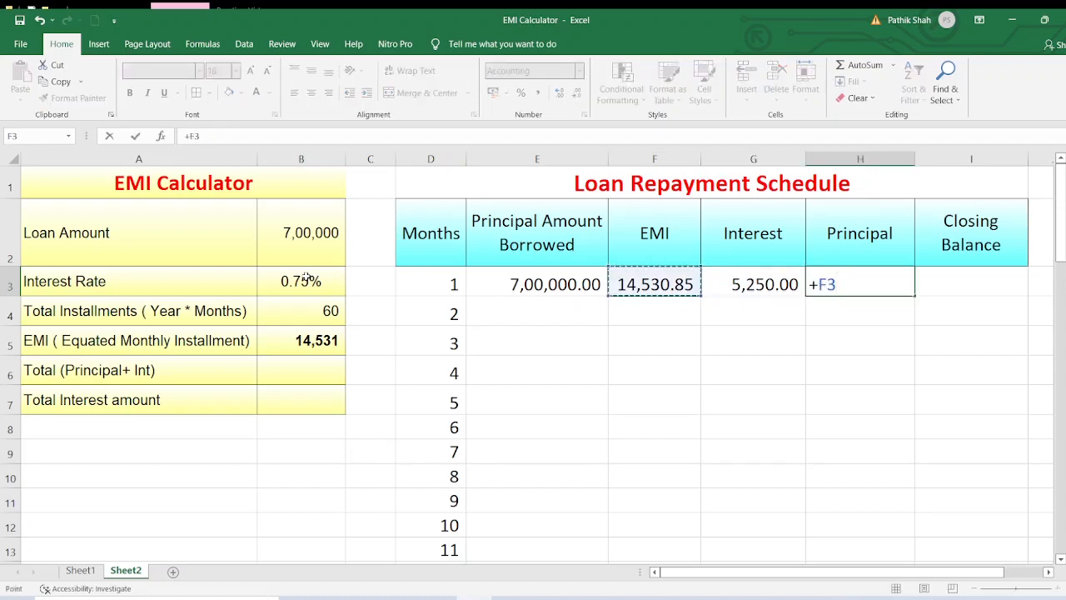
text(-)
key(Left)
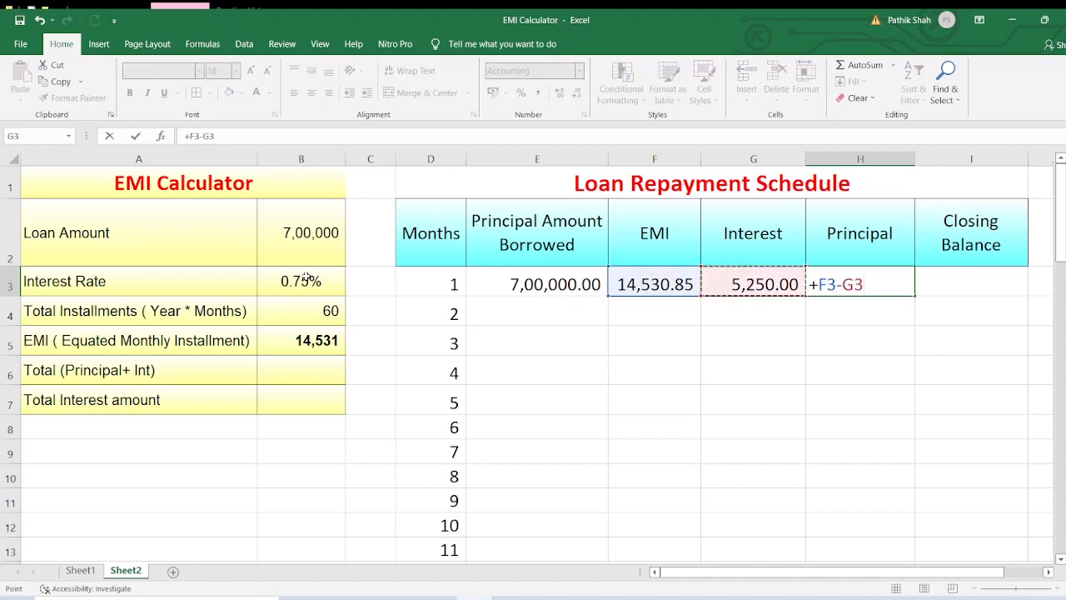
key(Return)
key(Up)
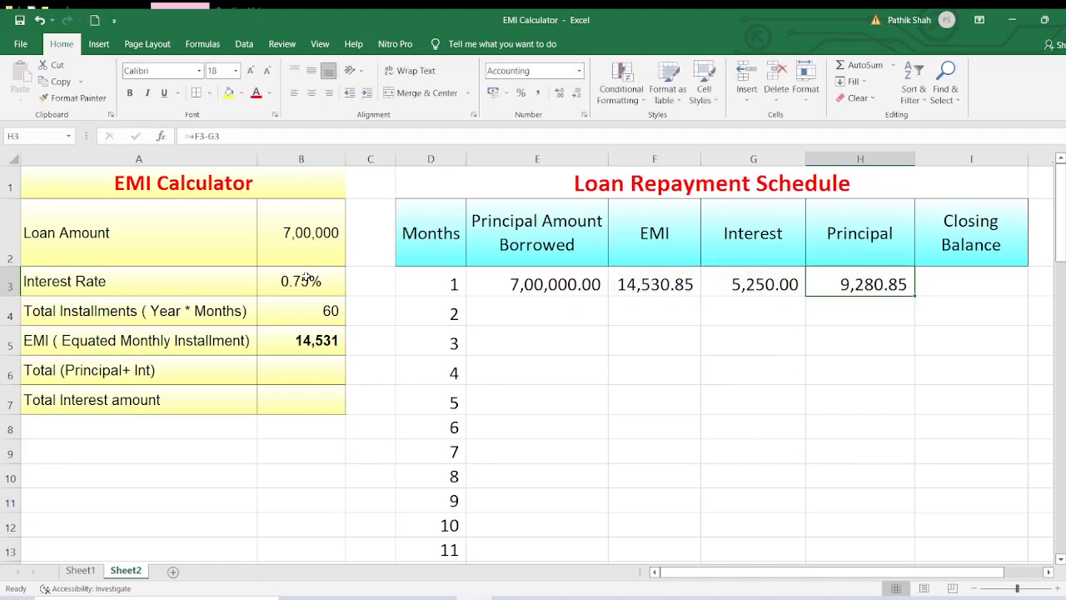
Step: Calculate the first month's Closing Balance in I3 by subtracting the repaid principal from the borrowed amount with +E3-H3
key(Right)
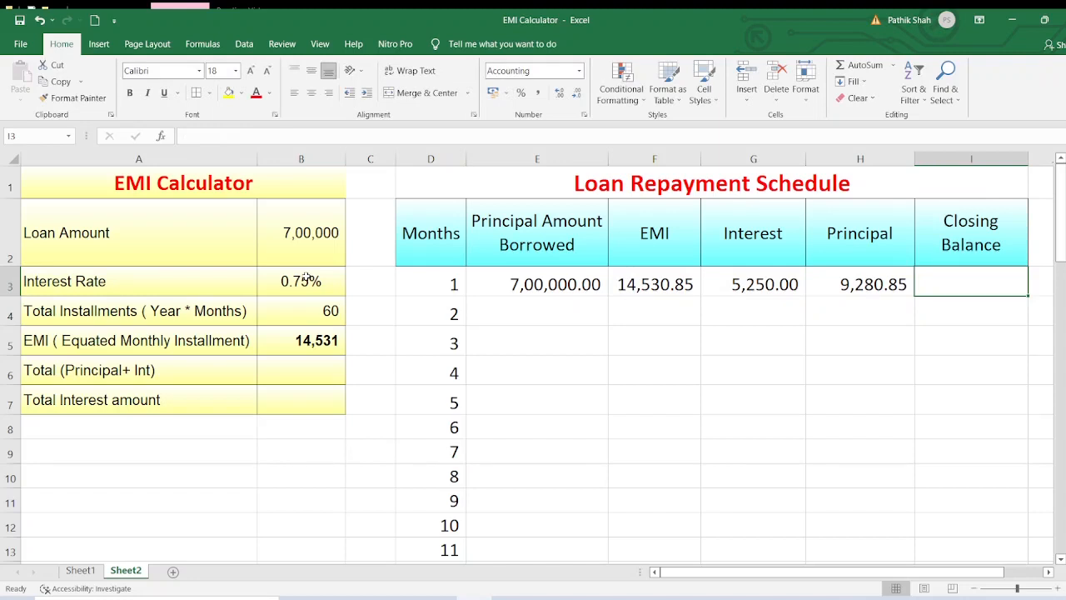
text(+)
key(Left)
key(Left)
key(Left)
key(Left)
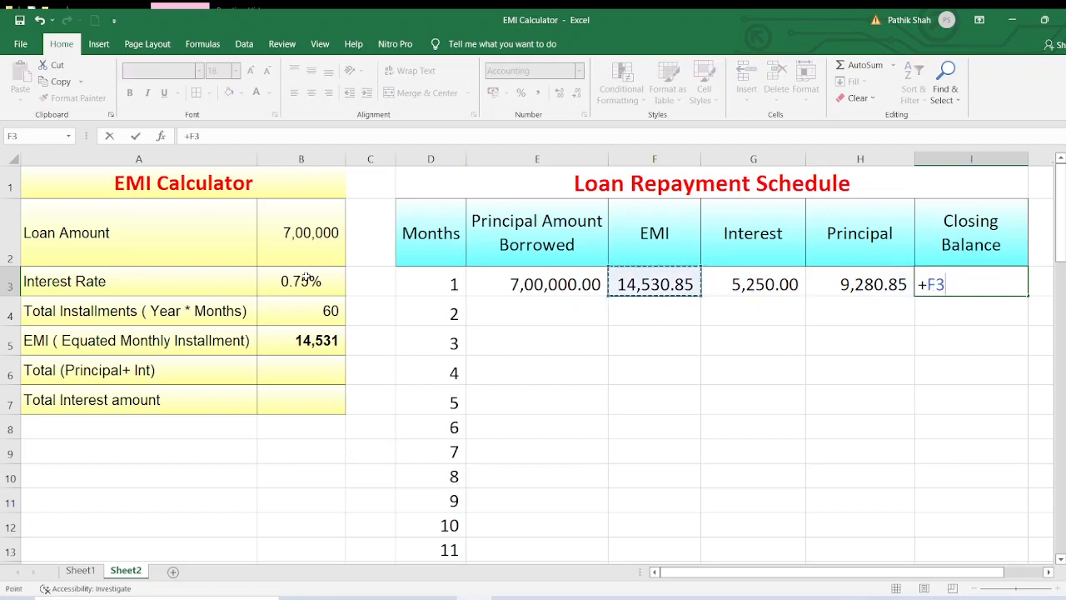
text(-)
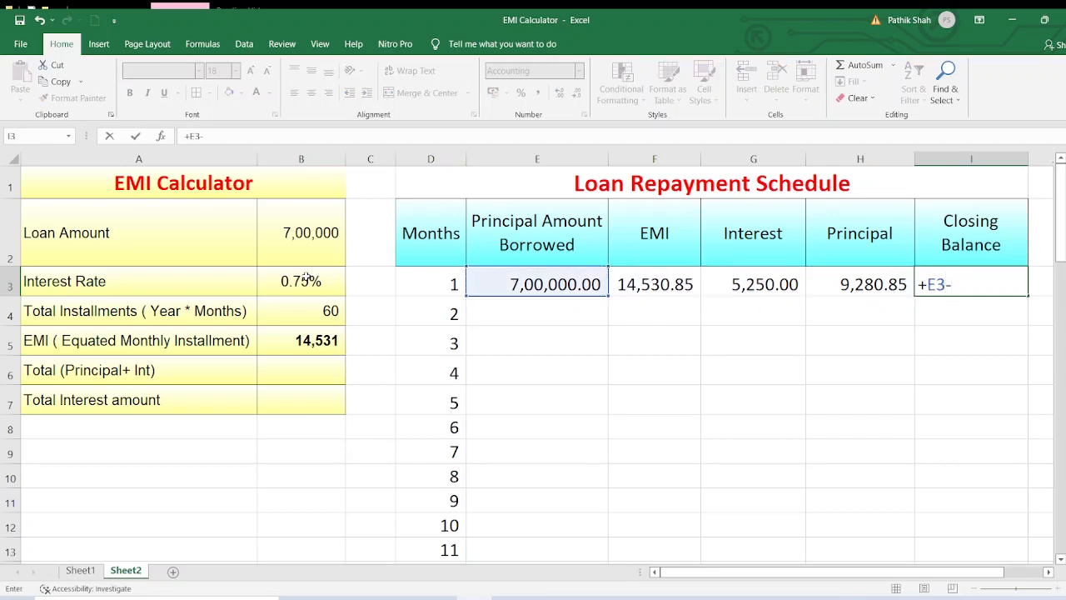
key(Left)
key(Return)
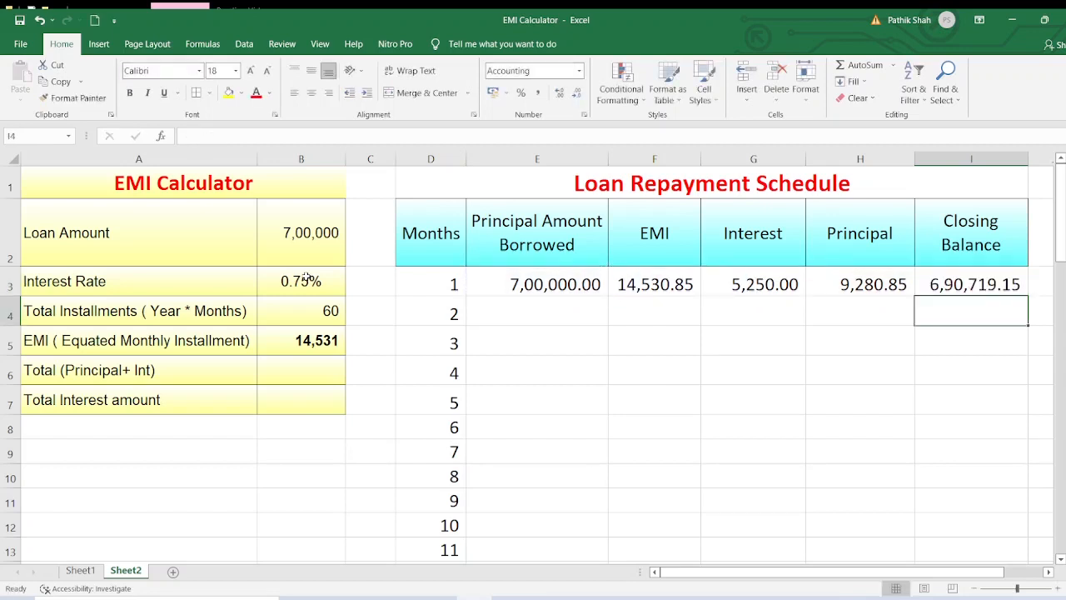
Step: Link the second month's Principal Amount Borrowed in E4 to the first month's closing balance with the formula +I3
key(Page_Down)
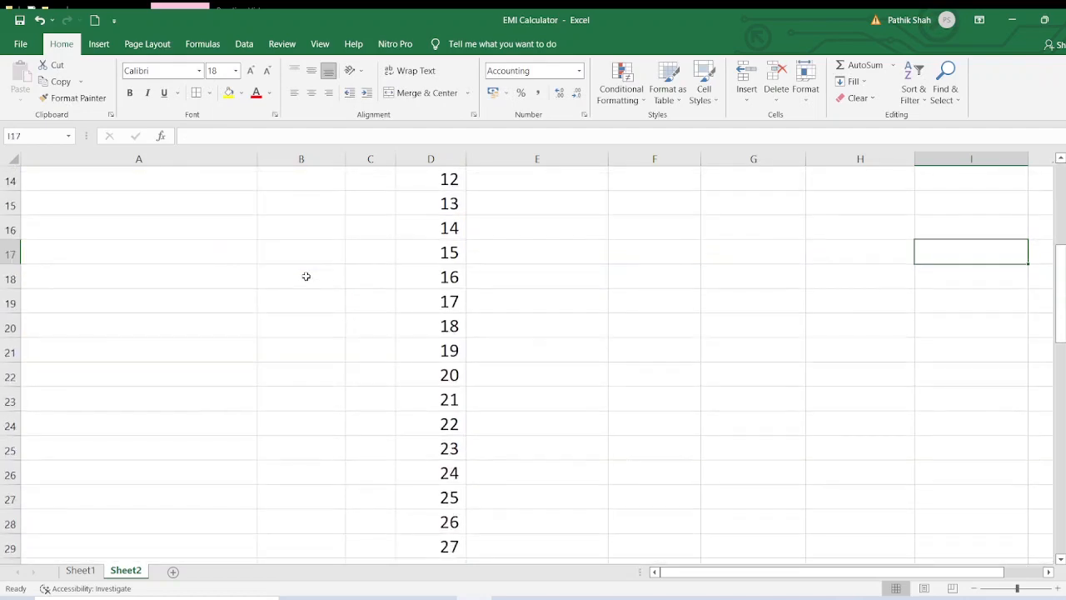
key(ctrl+Up)
scroll(306, 276, up, 1)
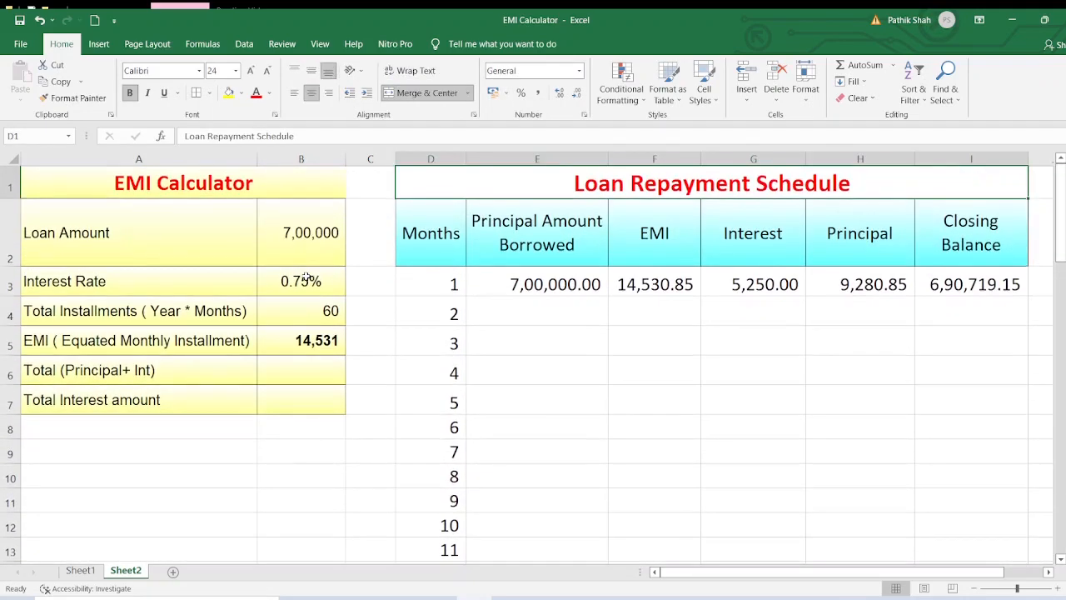
key(Down)
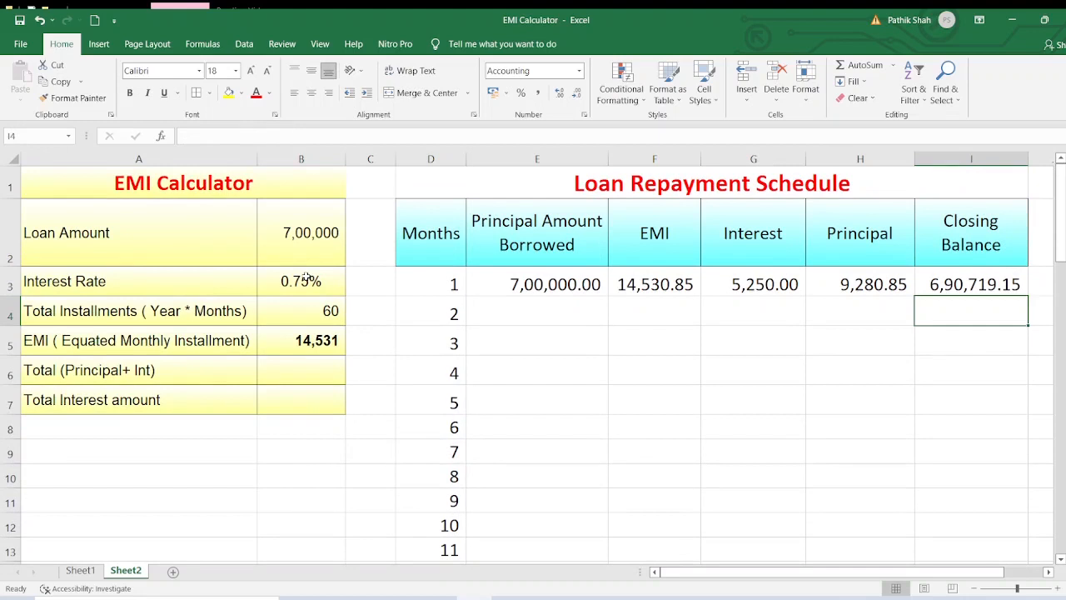
key(Left)
key(Left)
key(Left)
key(Left)
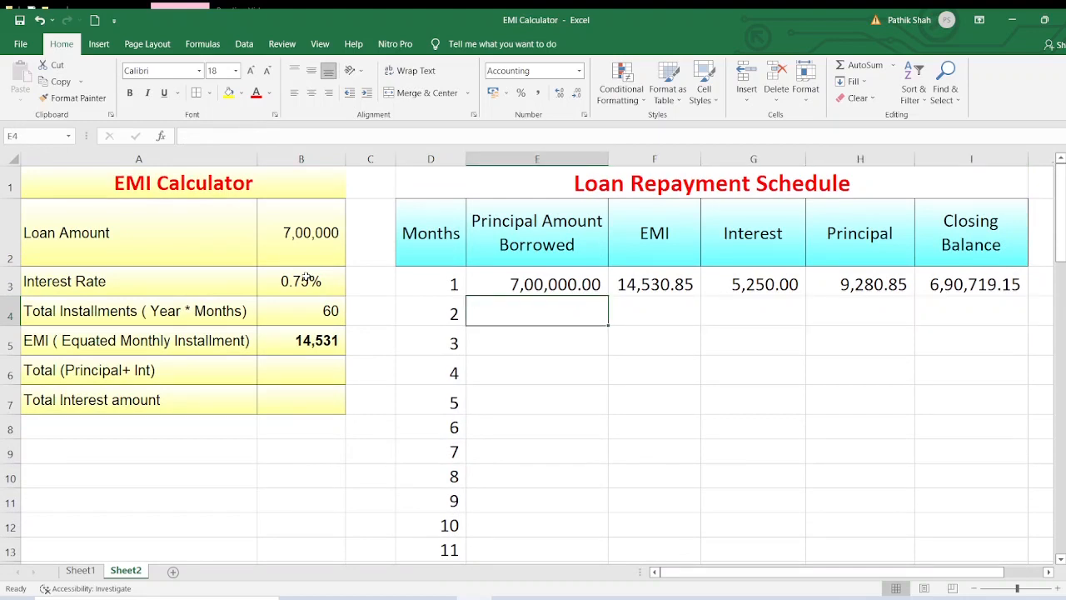
text(+)
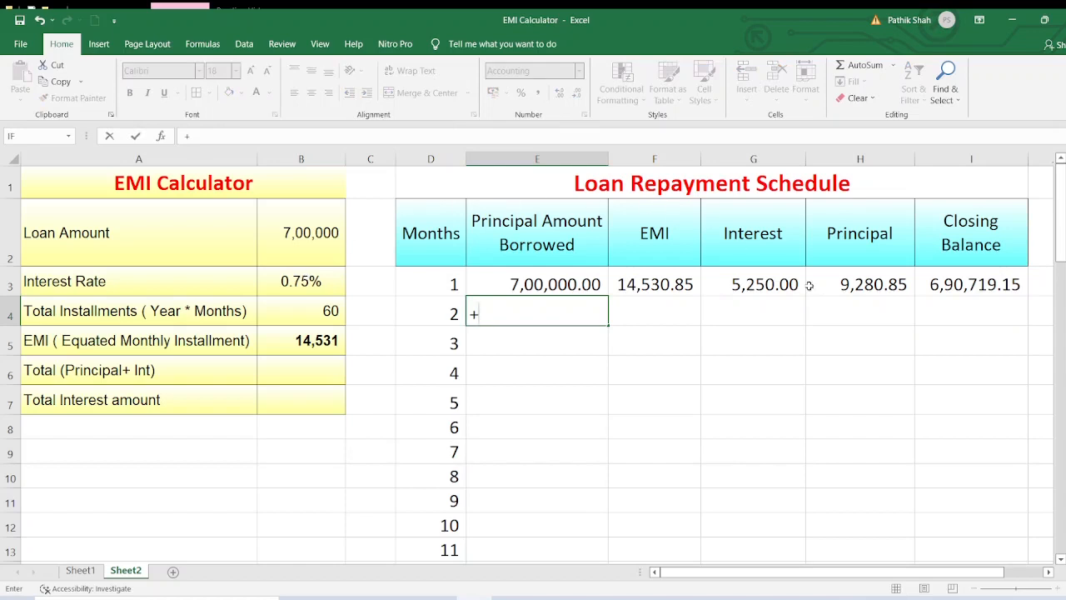
click(935, 279)
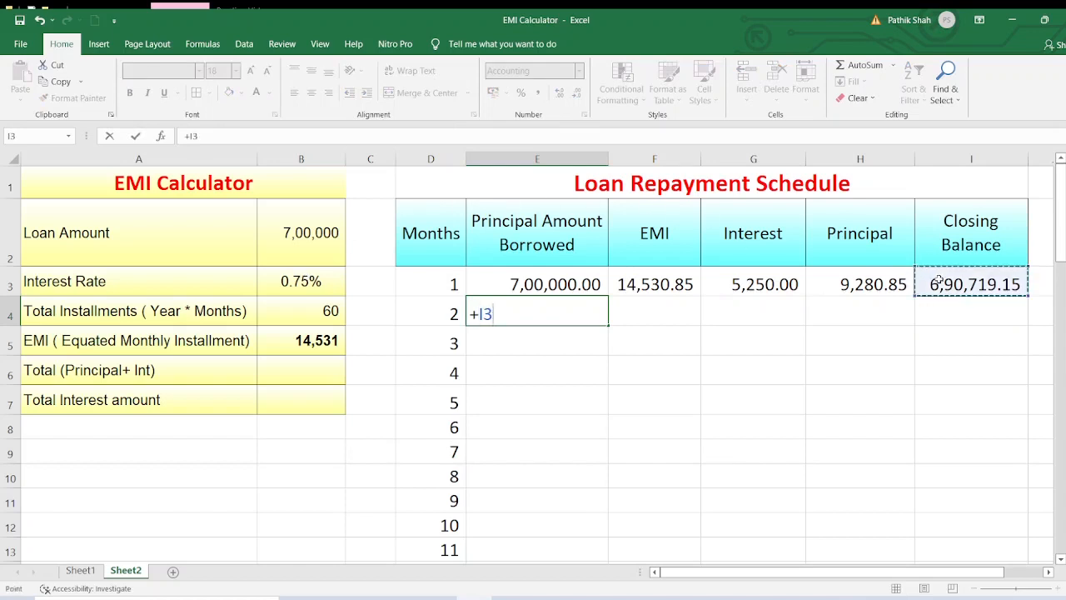
key(Return)
key(Up)
Step: Link the second month's EMI in F4 to the calculated installment with the absolute reference formula +$B$5
key(Right)
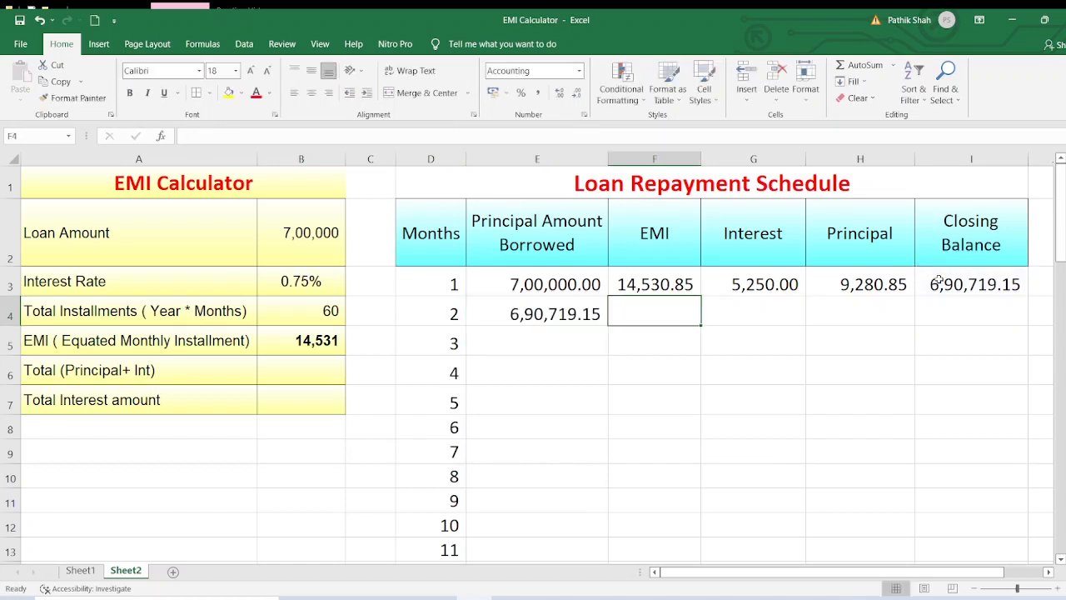
text(+)
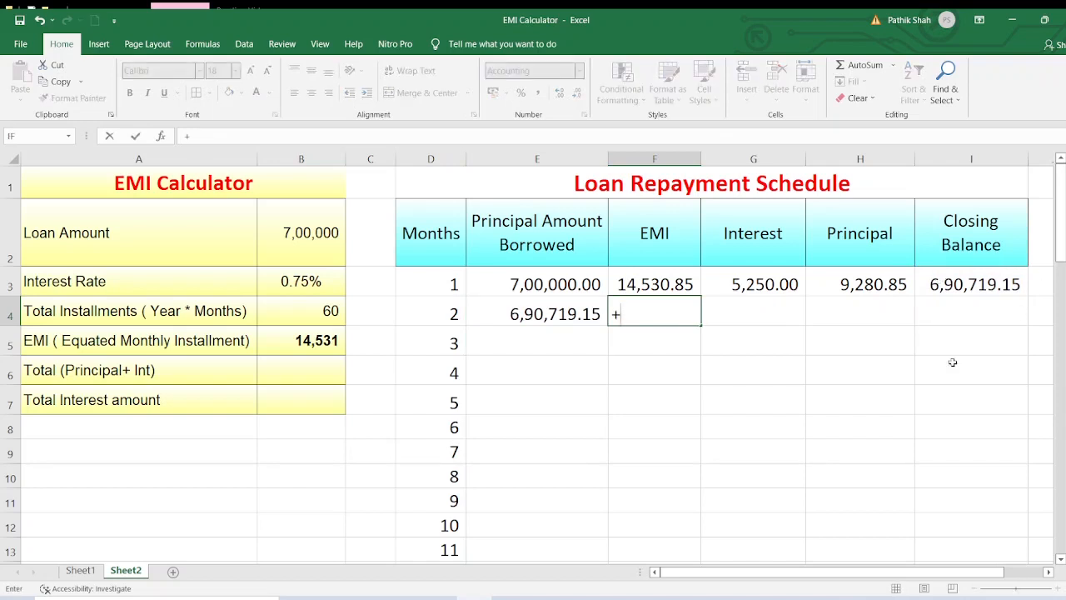
click(312, 339)
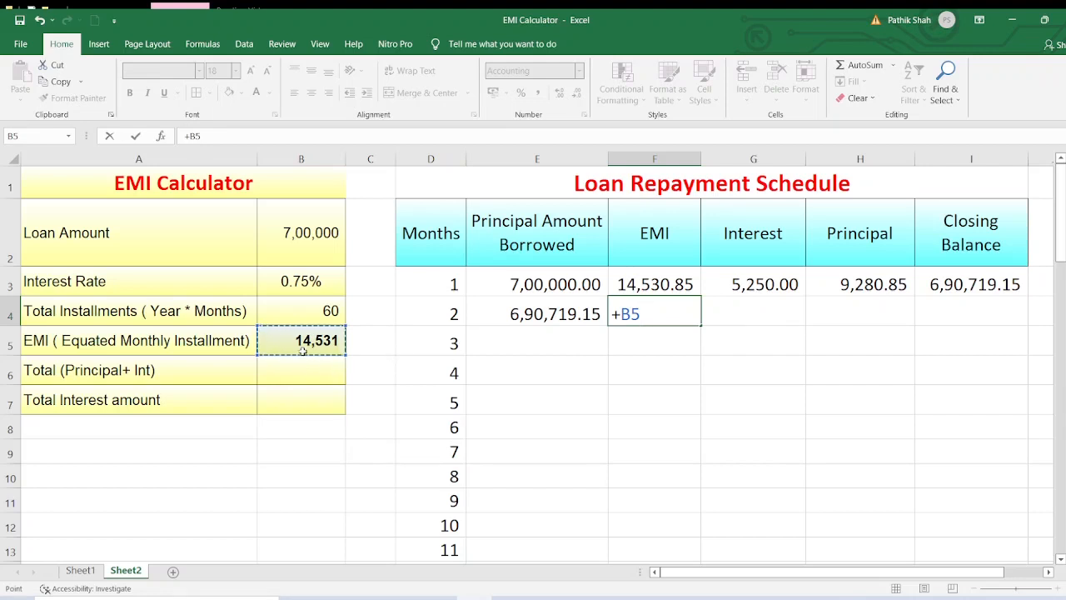
click(631, 314)
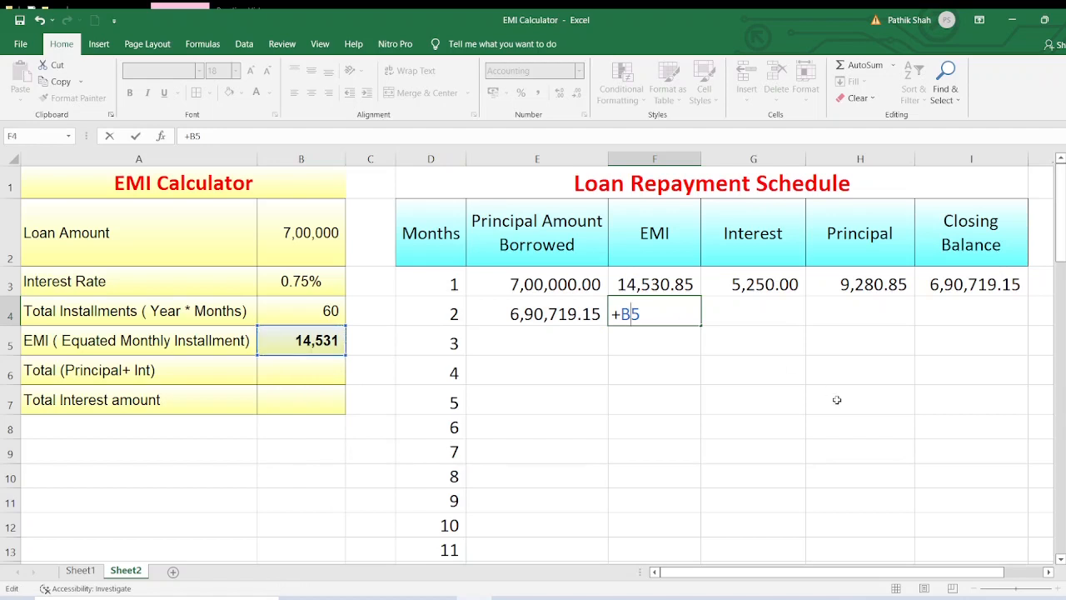
key(F4)
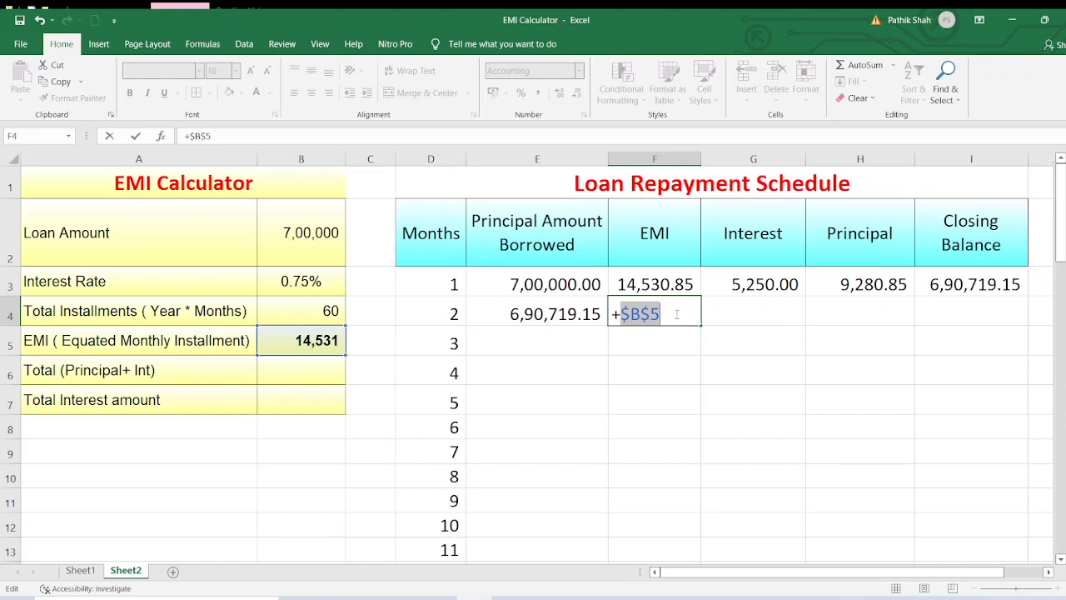
key(Return)
click(676, 314)
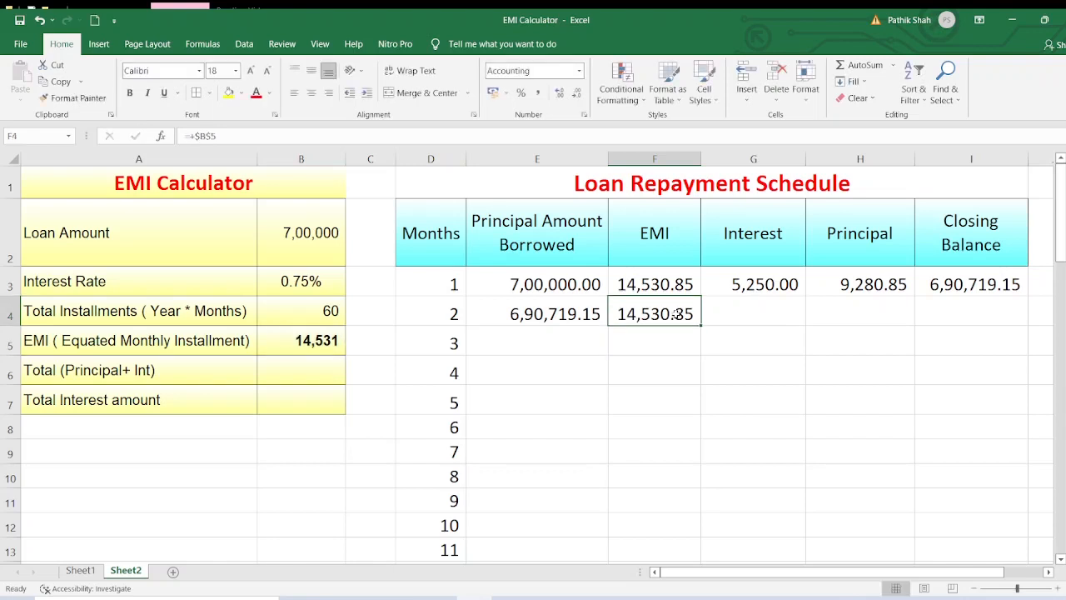
Step: Calculate the second month's Interest in G4 with the formula +E4*$B$3, keeping the interest rate reference absolute
key(Right)
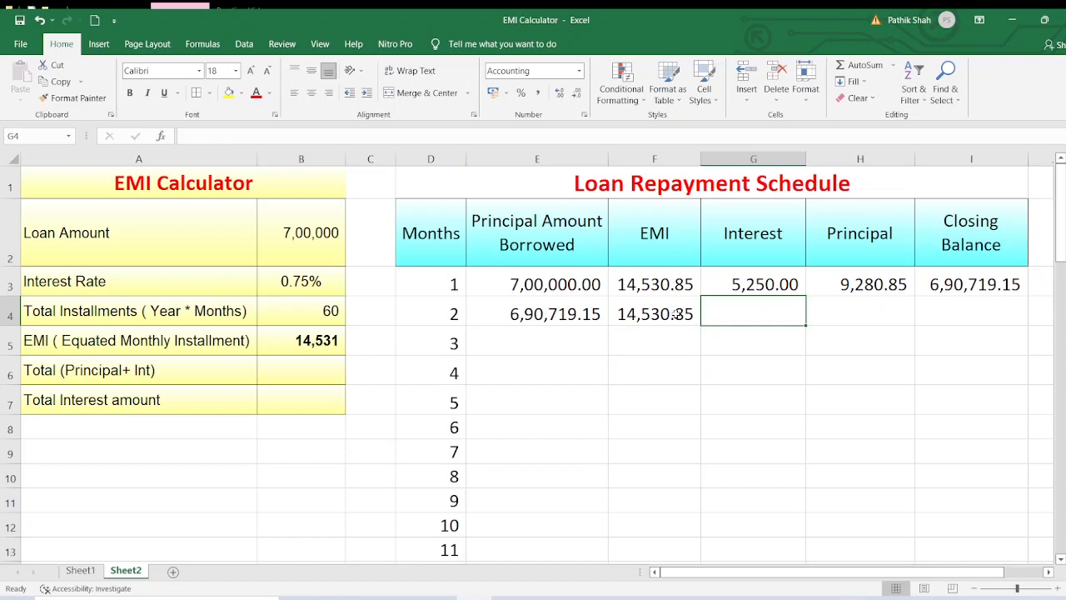
text(+)
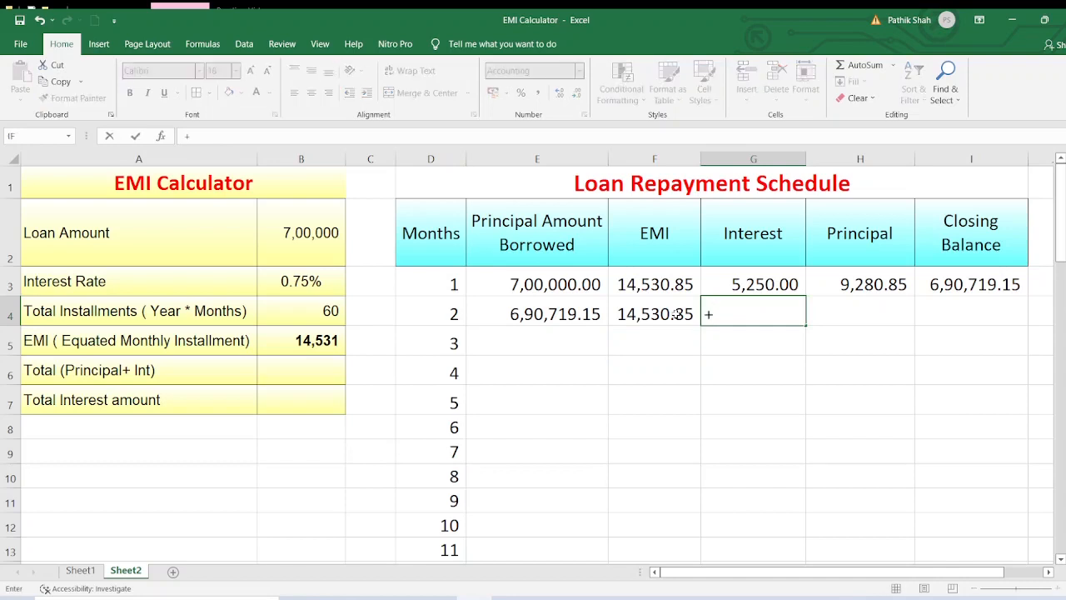
key(Left)
key(Left)
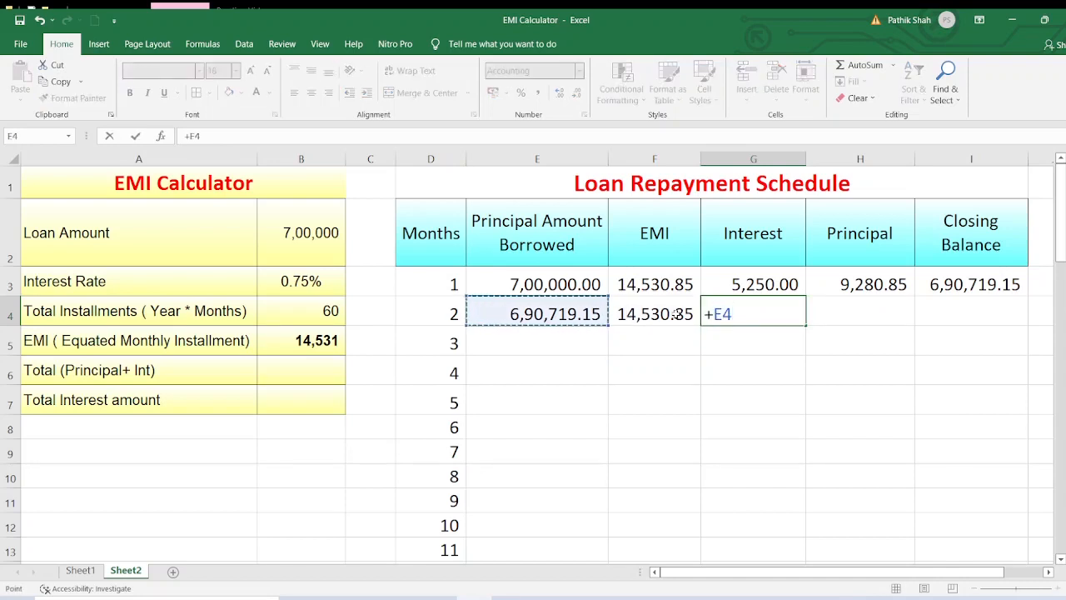
text(*)
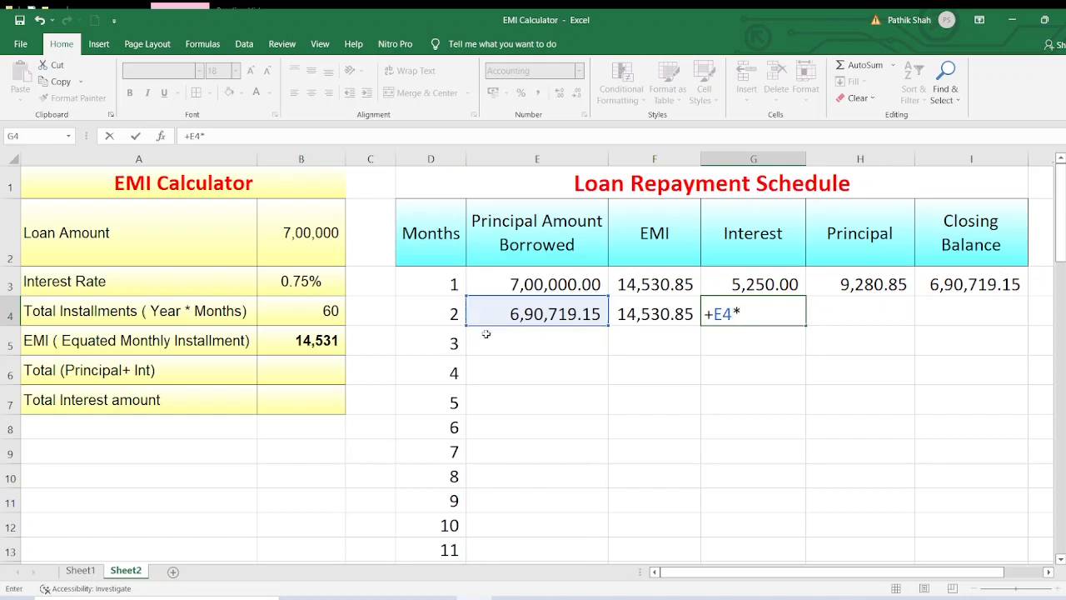
click(305, 281)
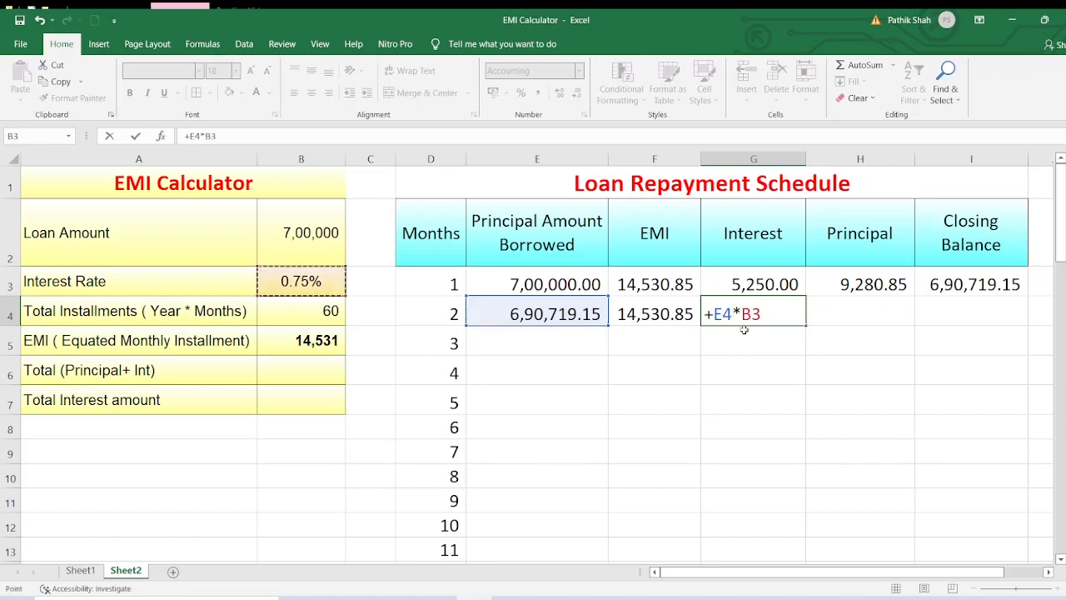
key(F2)
key(F4)
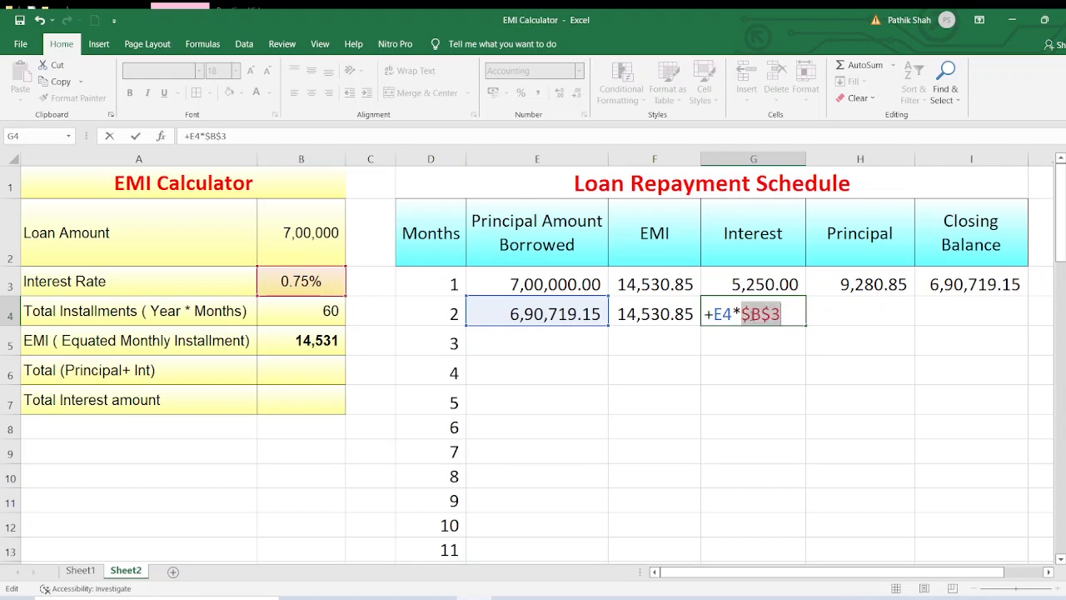
key(Return)
click(750, 313)
Step: Calculate the second month's Principal in H4 as EMI minus interest with the formula +F4-G4
key(Right)
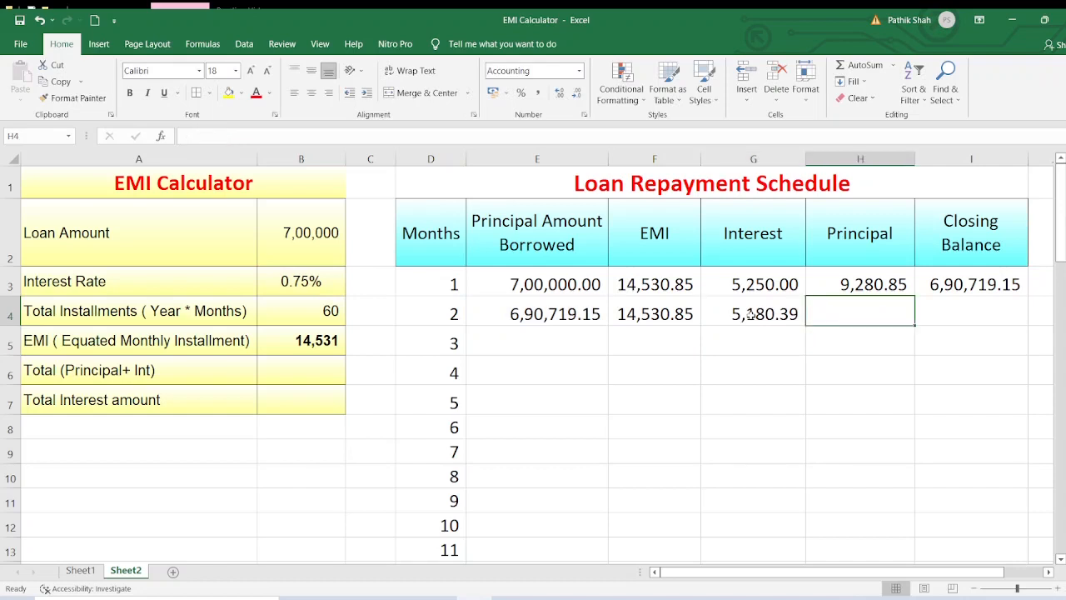
text(+)
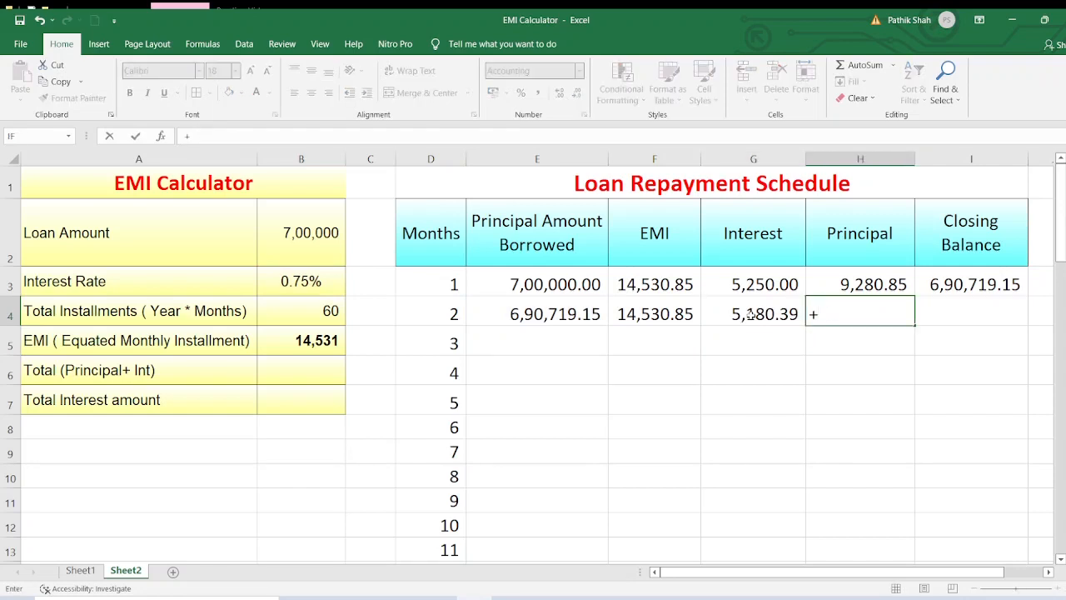
key(Left)
key(Left)
text(-)
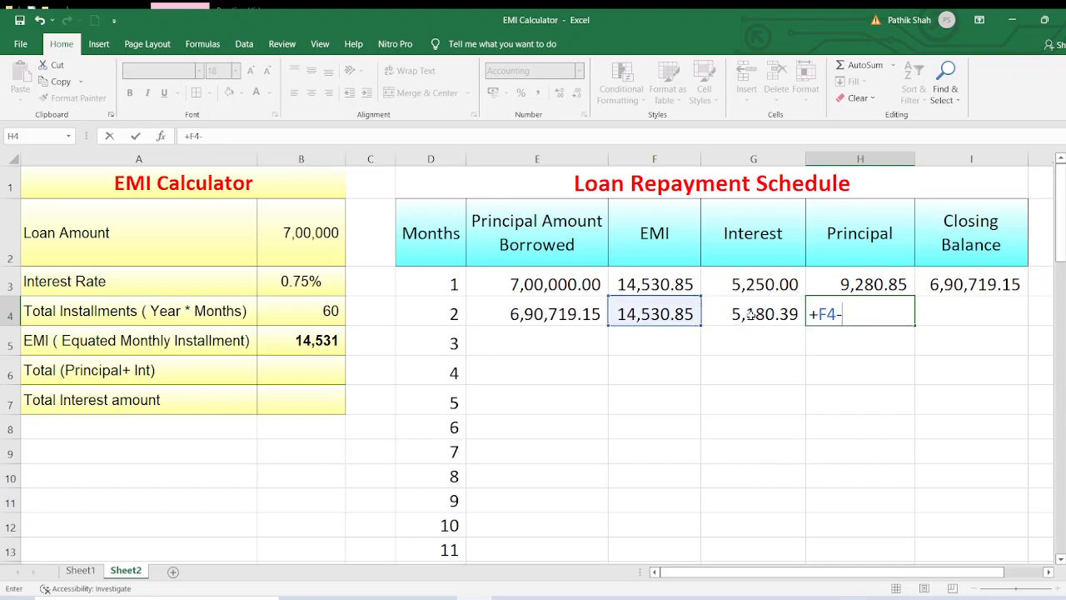
click(749, 314)
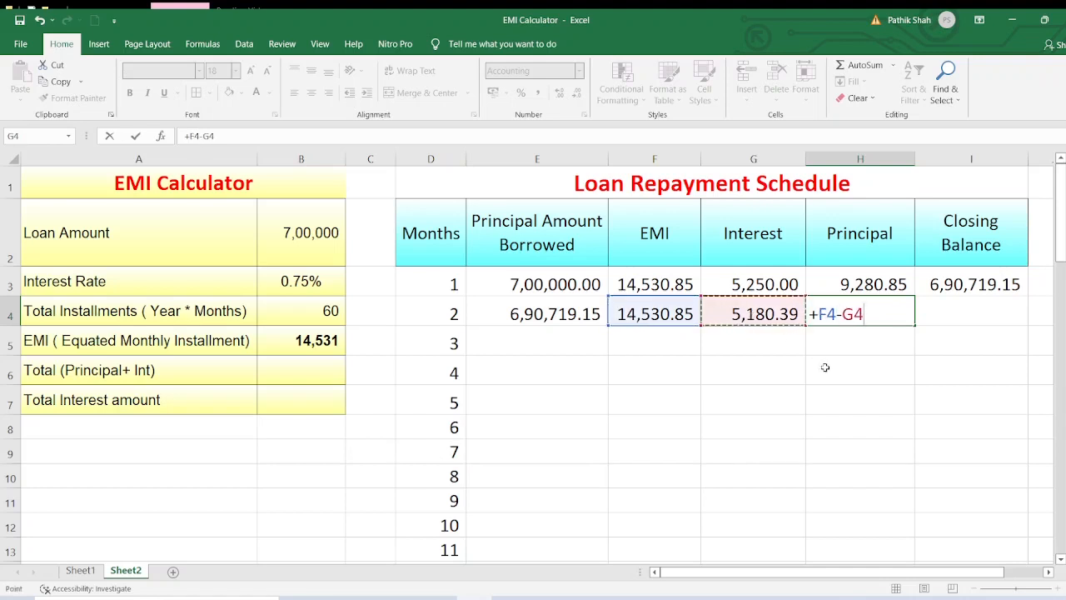
key(Return)
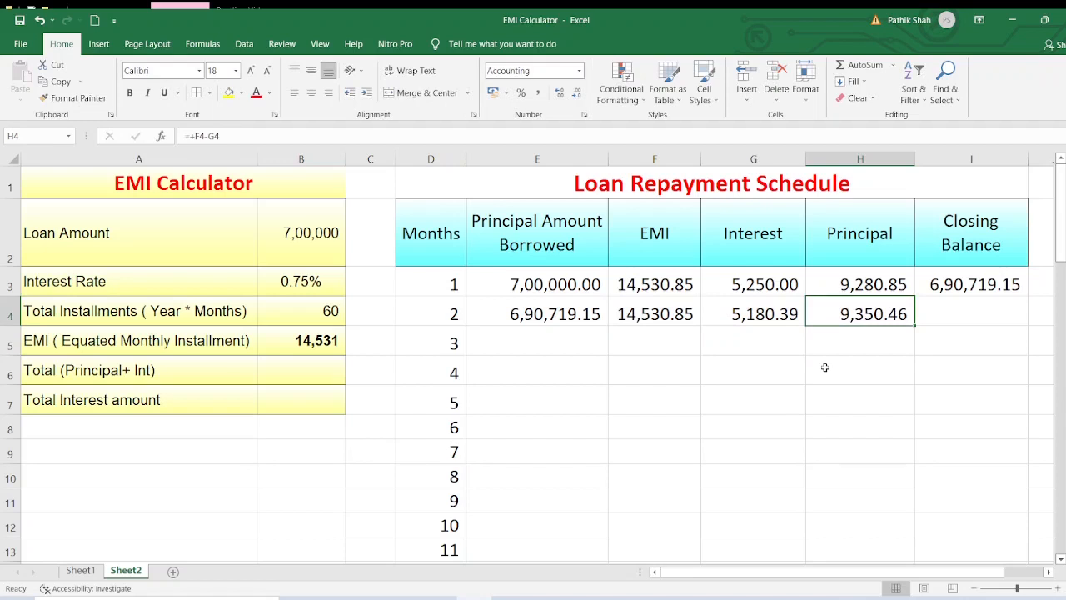
Step: Calculate the second month's Closing Balance in I4 by subtracting the repaid principal from the borrowed amount with +E4-H4
key(Up)
key(Down)
key(Right)
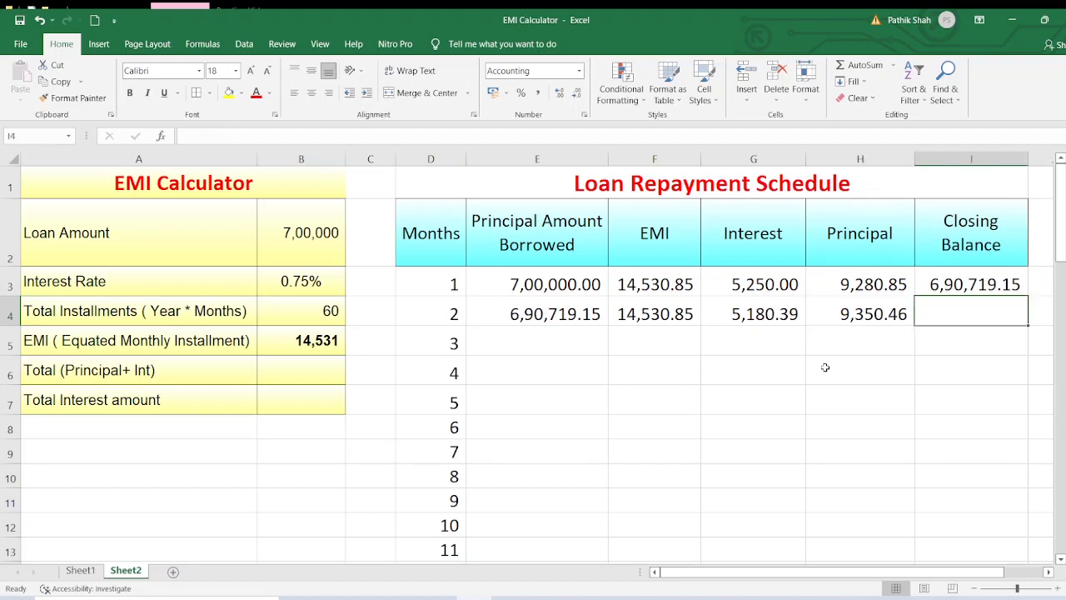
text(+)
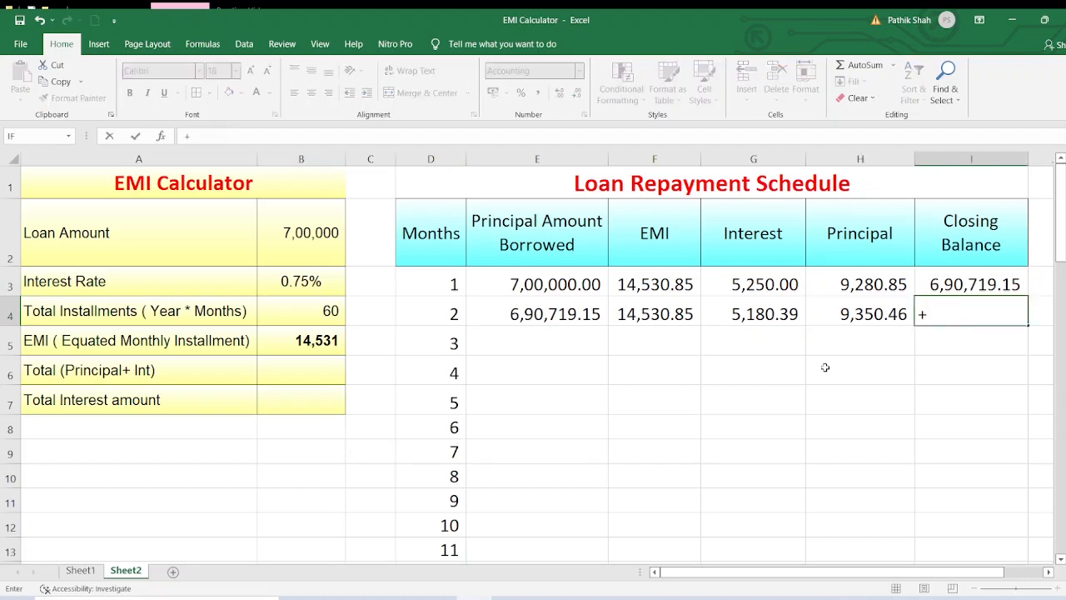
click(558, 310)
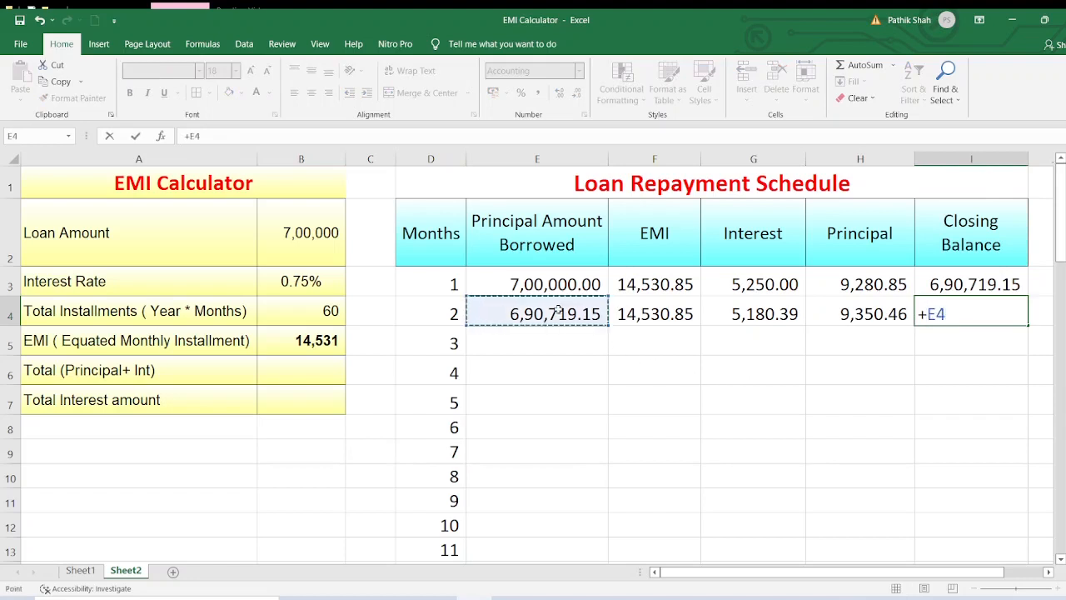
text(-)
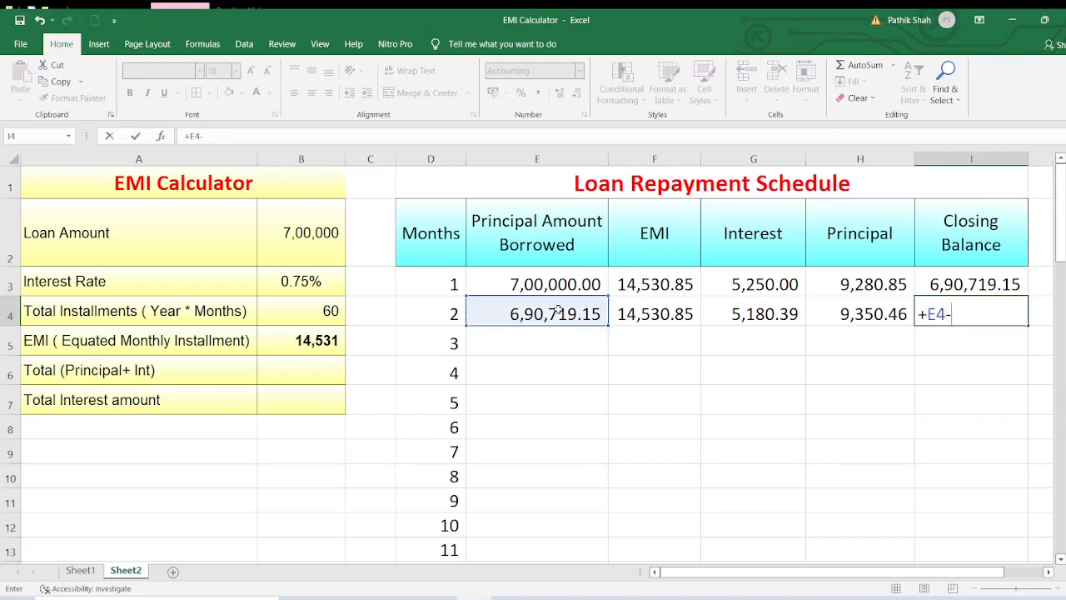
click(847, 313)
key(Return)
Step: Format the whole schedule from month 1 to month 60, columns D to I, in comma style with no decimal places
key(Up)
key(Up)
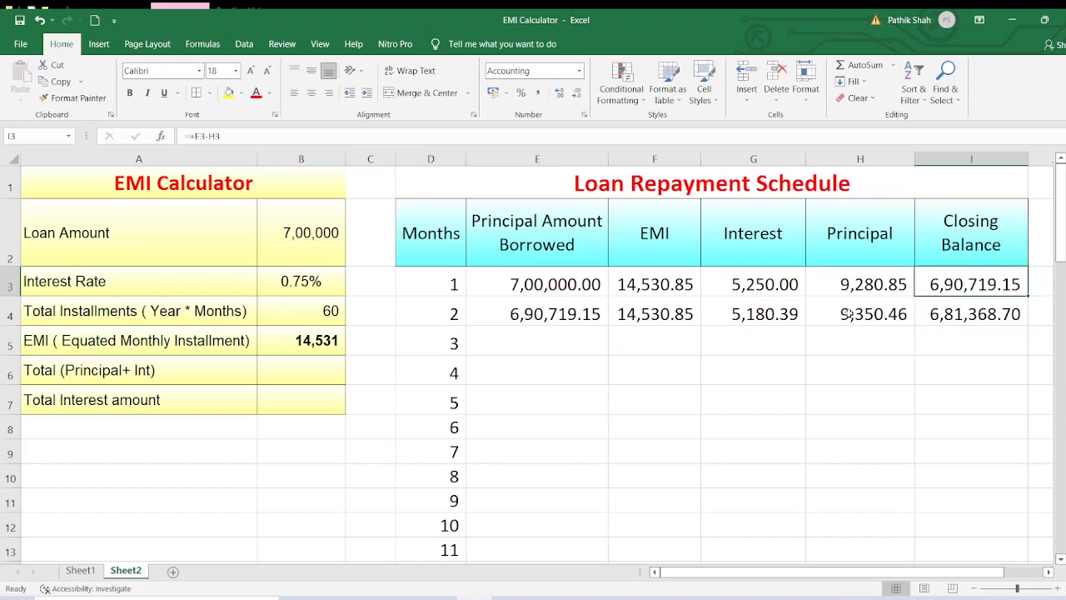
key(Left)
key(Left)
key(Left)
key(Left)
key(Right)
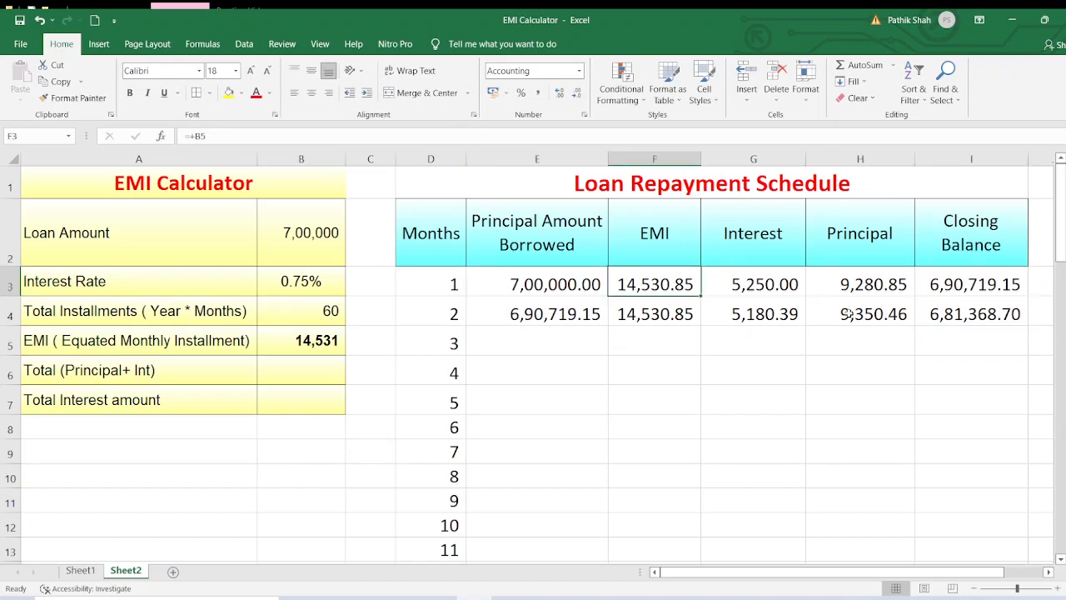
key(Left)
key(Left)
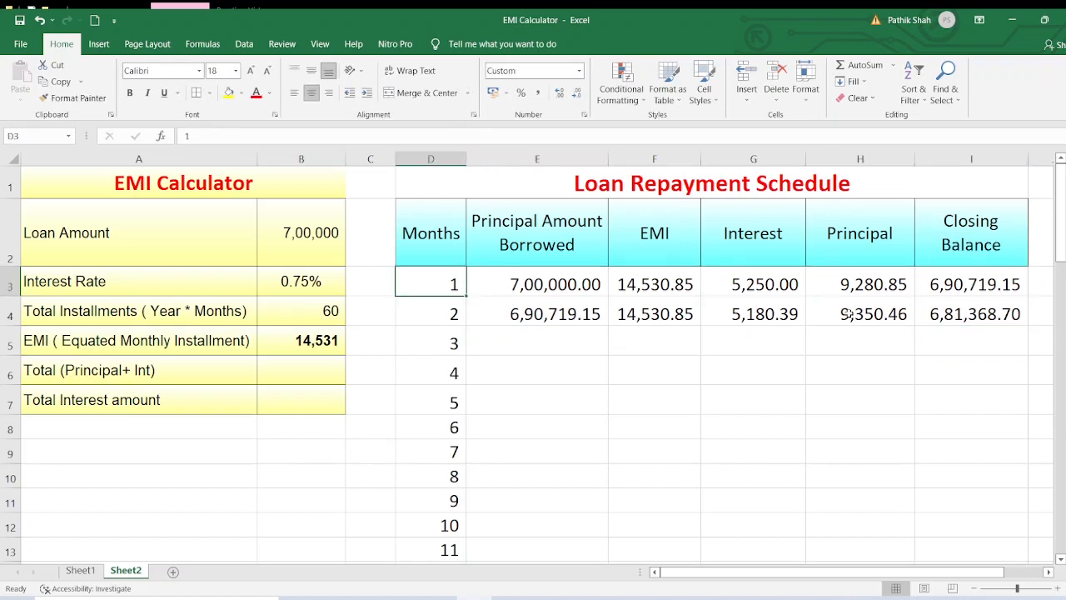
key(shift+Right)
key(shift+Right)
key(shift+Right)
key(shift+Right)
key(shift+Right)
key(ctrl+shift+Down)
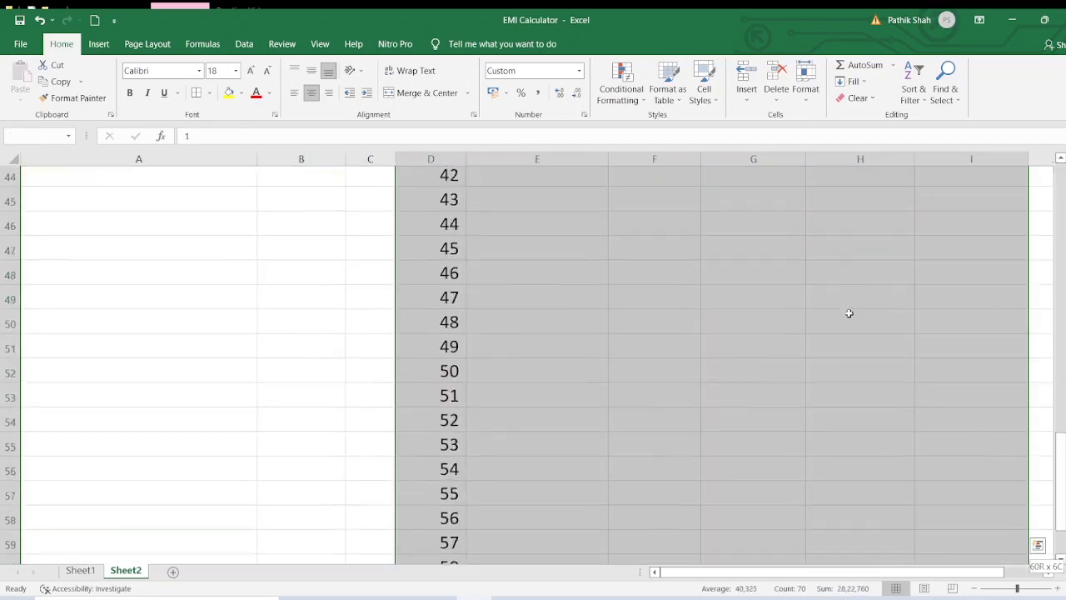
click(537, 94)
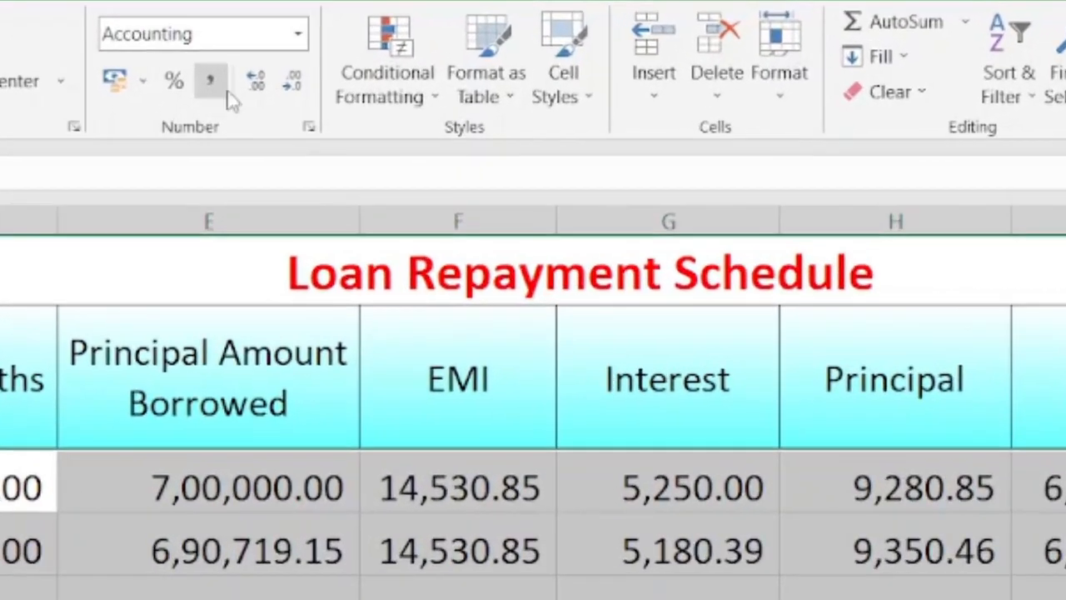
click(297, 96)
click(298, 97)
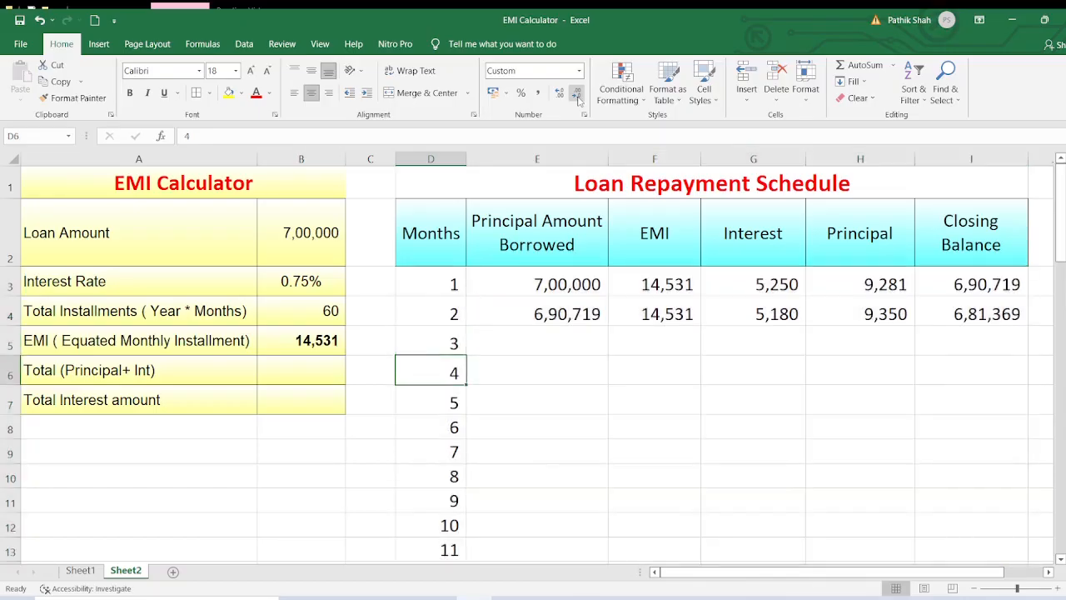
Step: Review the second month's formulas across row 4, from Principal Amount Borrowed to Closing Balance
key(Up)
key(Up)
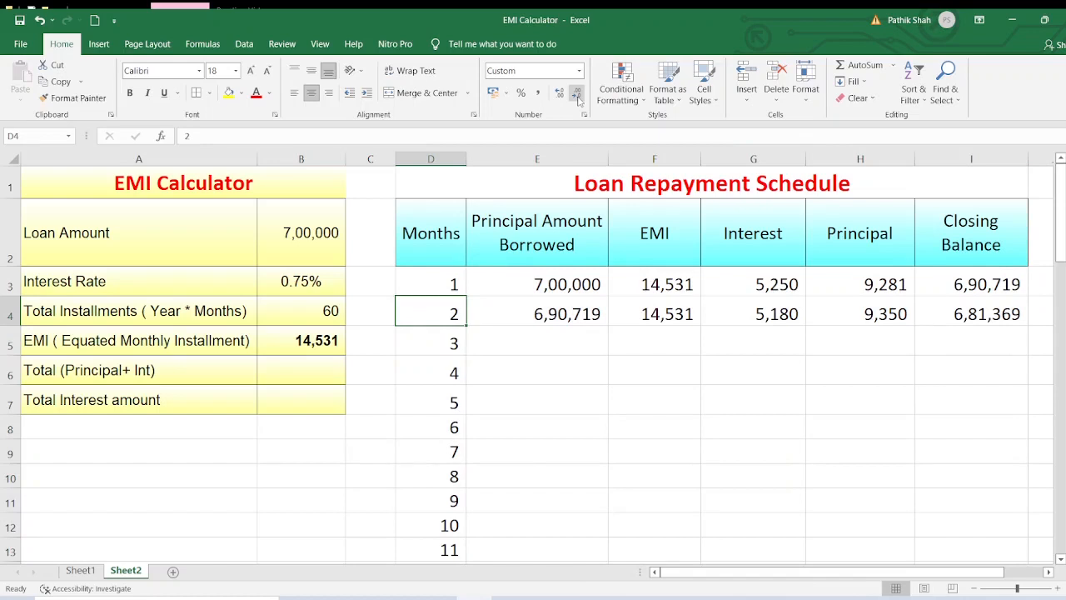
key(Right)
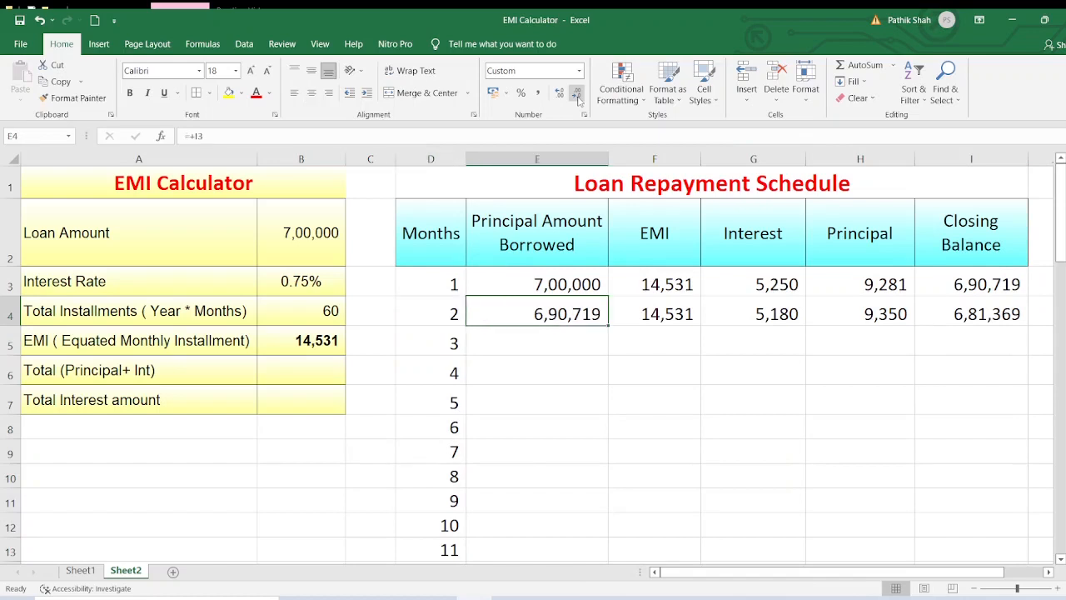
key(Right)
key(Right)
key(Right)
key(Right)
key(Left)
key(Left)
key(Left)
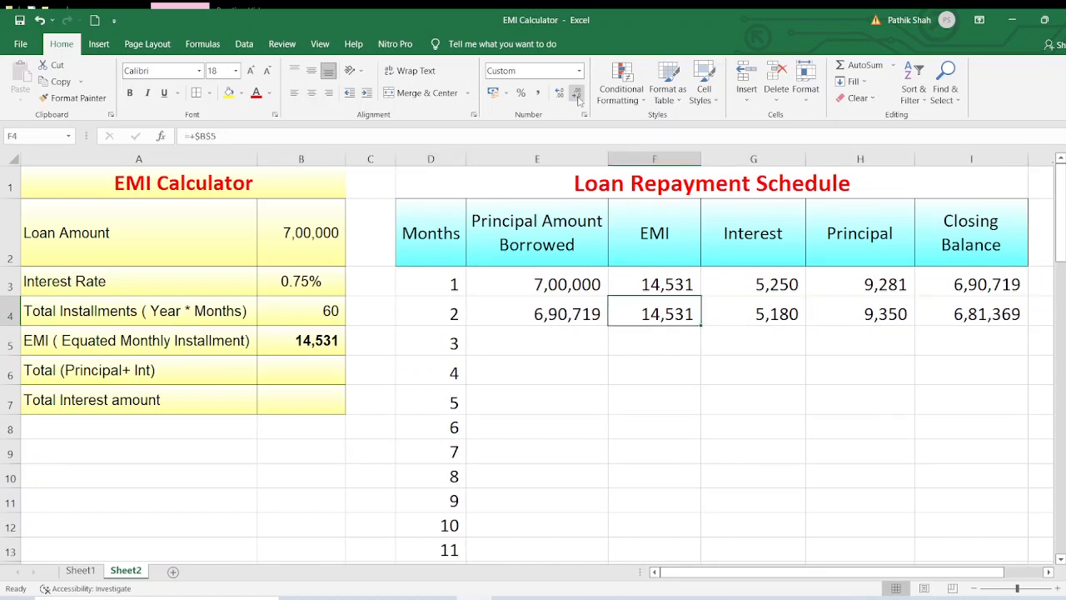
key(Left)
key(Down)
key(Up)
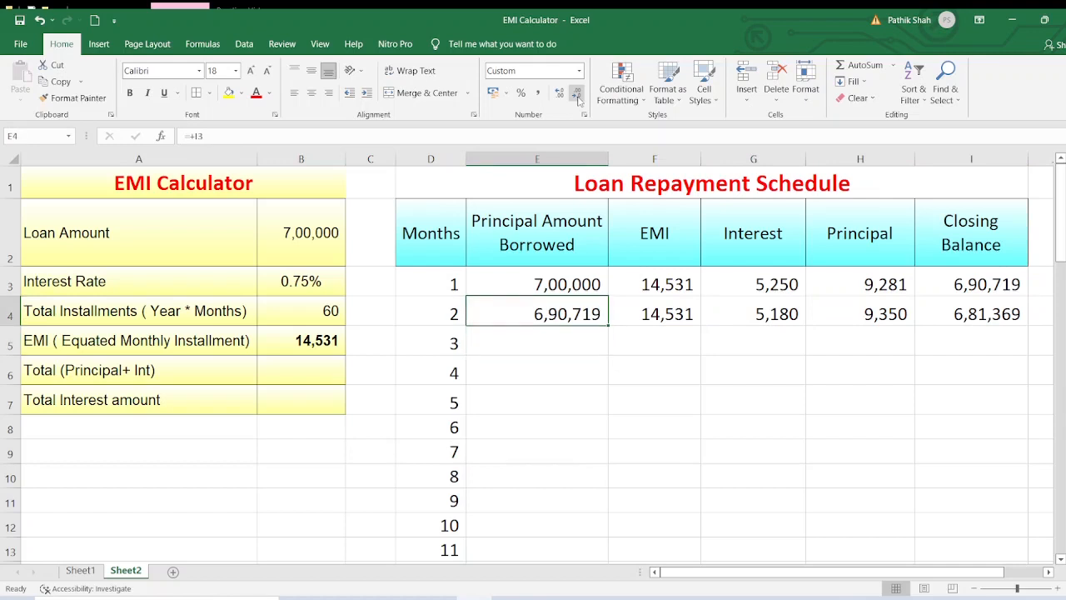
key(shift+Right)
key(shift+Right)
key(shift+Right)
key(shift+Right)
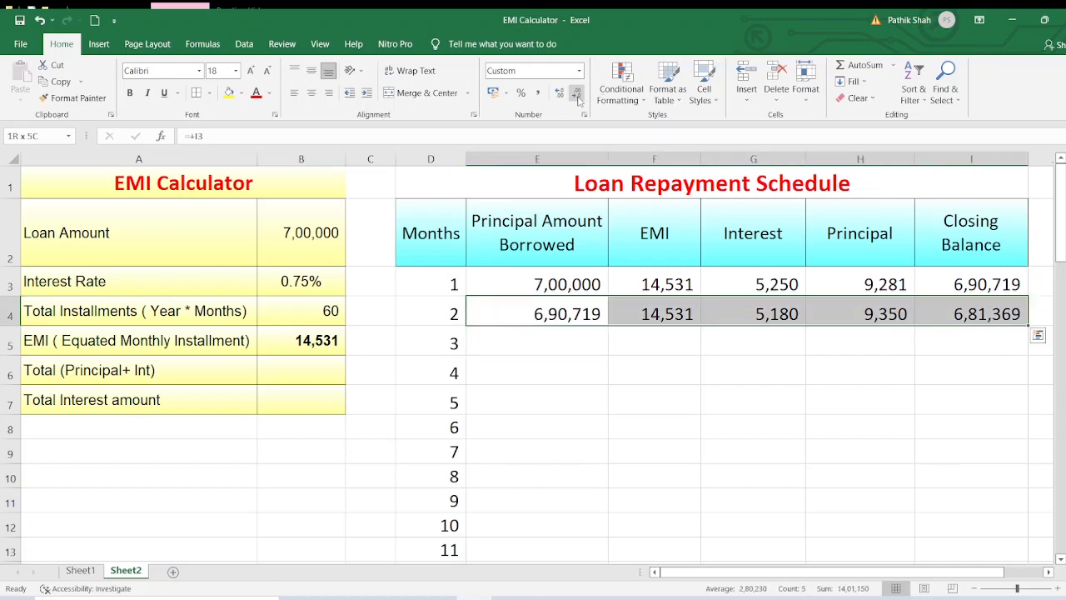
key(ctrl+c)
key(shift+Down)
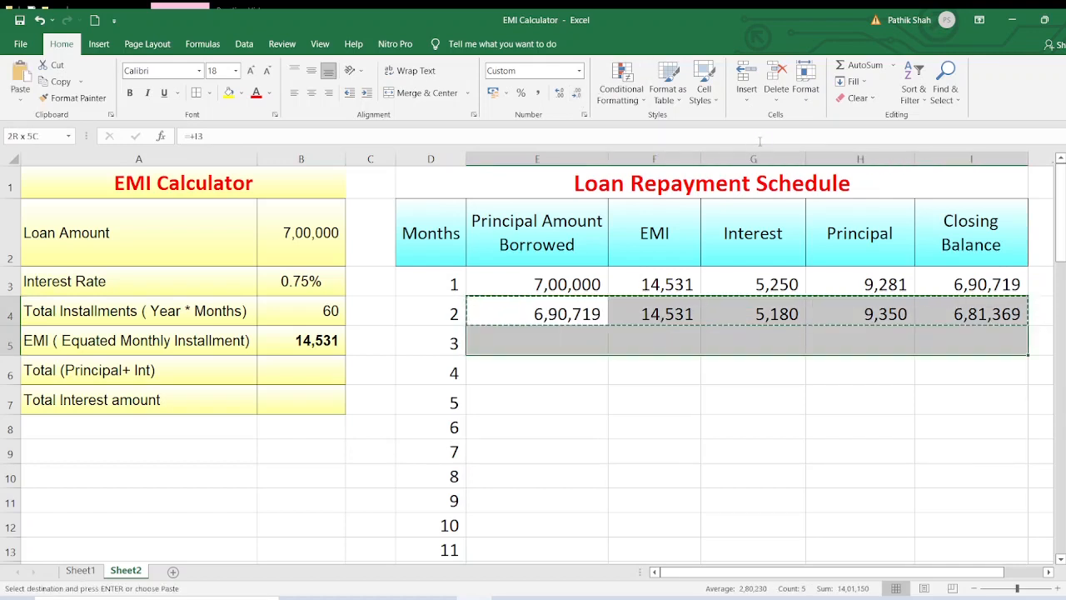
key(shift+Down)
key(shift+Down)
key(shift+Down)
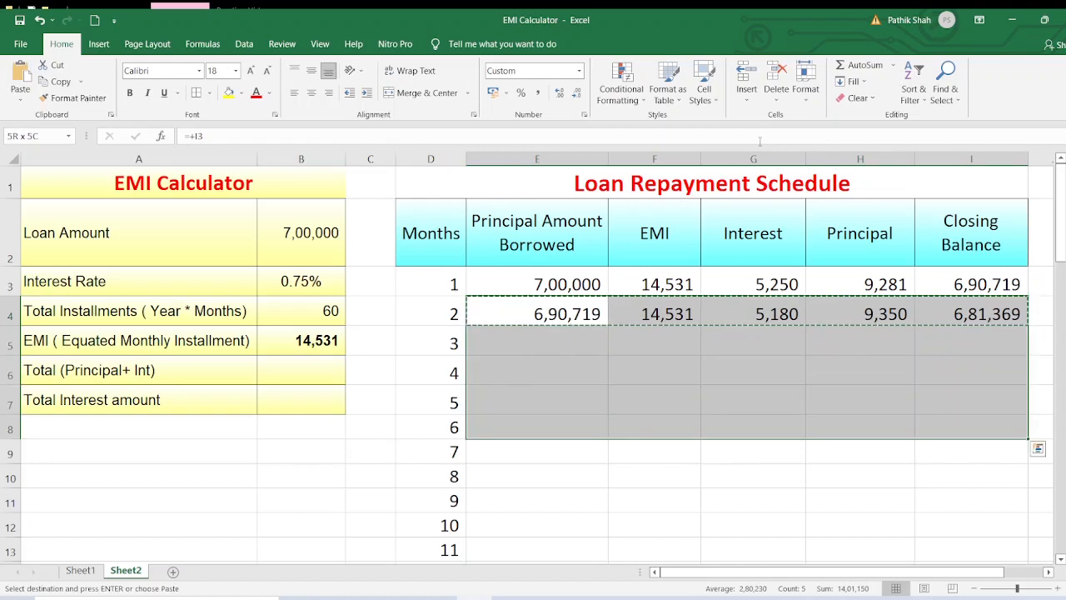
key(Escape)
key(Up)
key(Down)
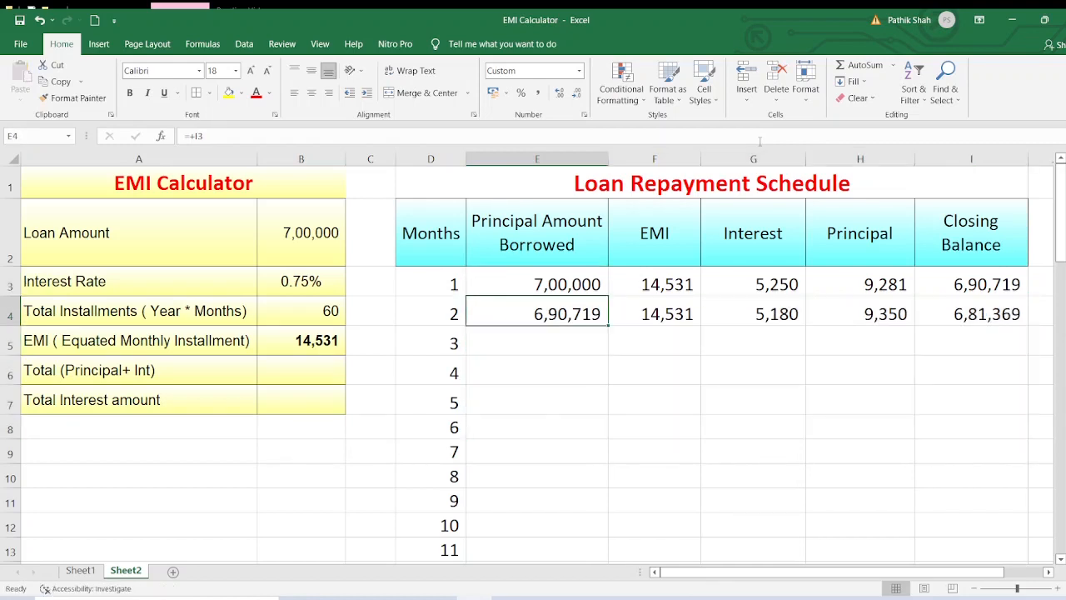
Step: Fill the second month's formulas in E4:I4 down through month 60 of the repayment schedule
key(shift+Right)
key(shift+Right)
key(shift+Right)
key(shift+Right)
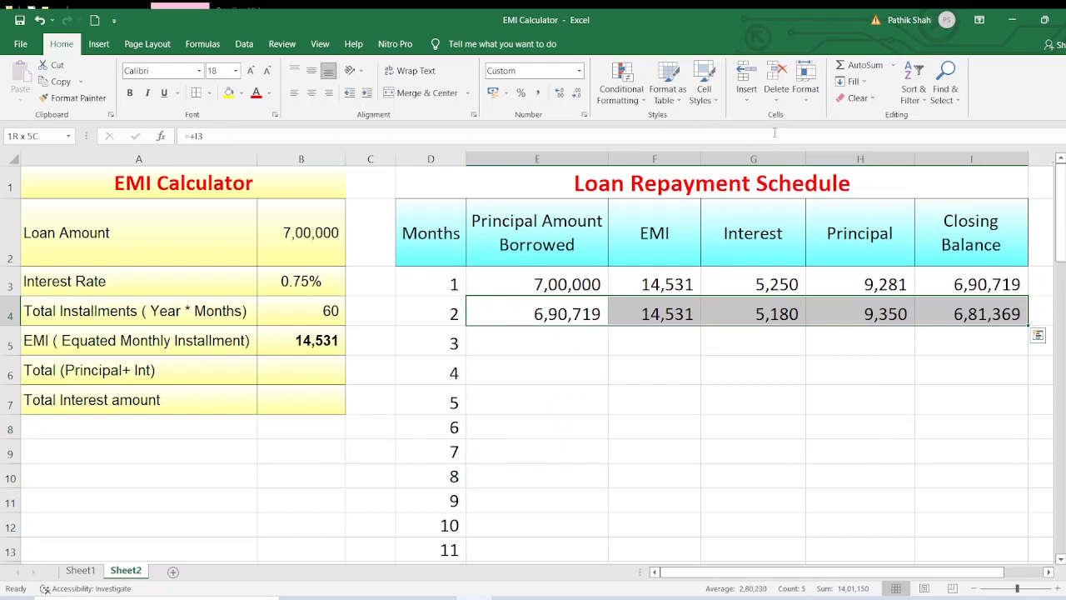
double_click(1029, 328)
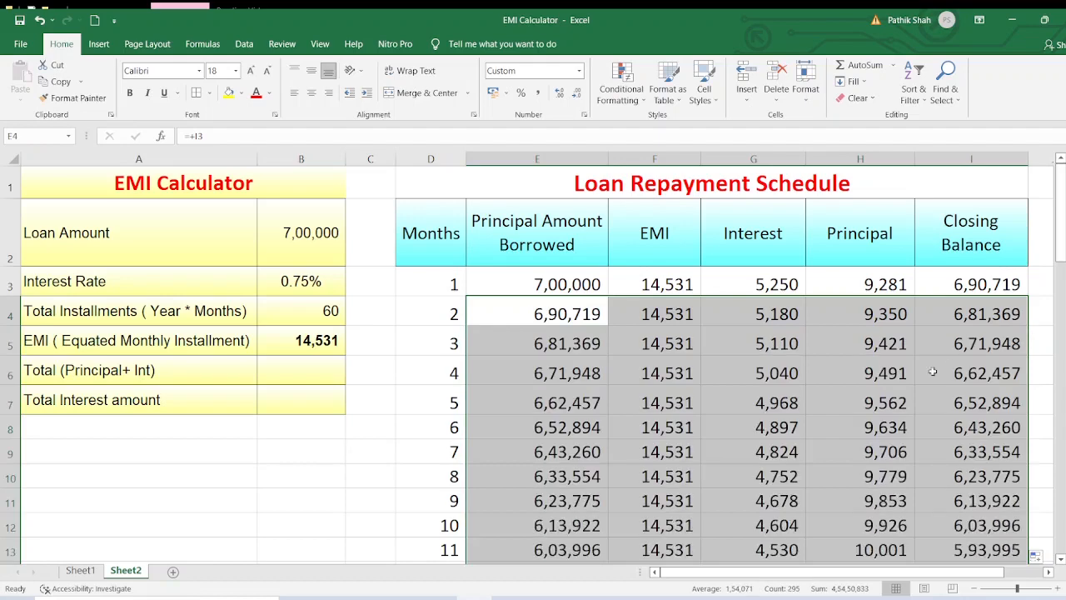
Step: Inspect the SUM formulas in row 63 that total the schedule's Interest and Principal columns
click(891, 392)
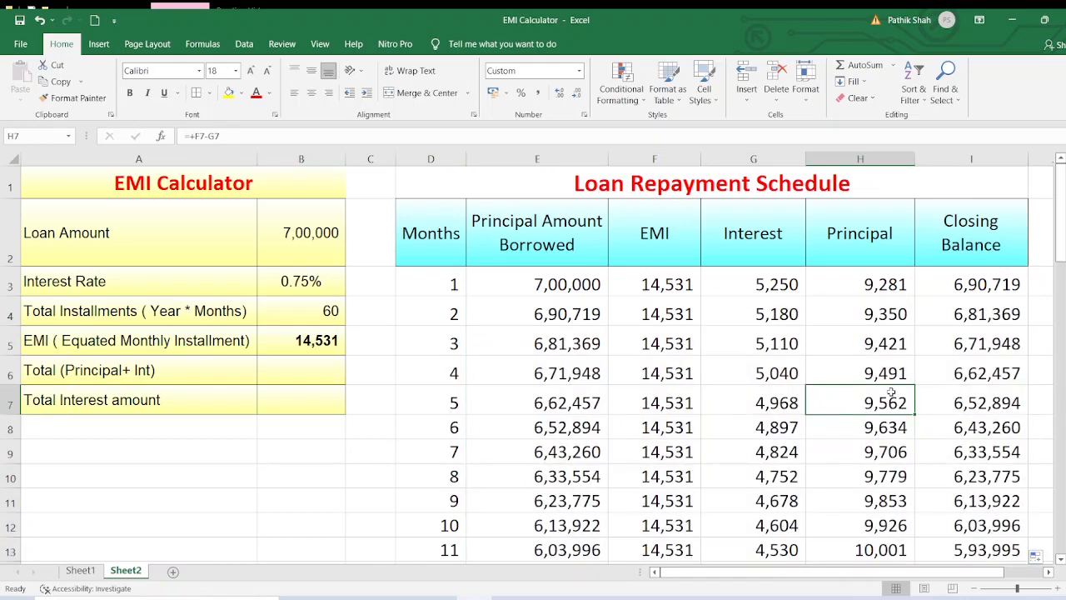
key(ctrl+Down)
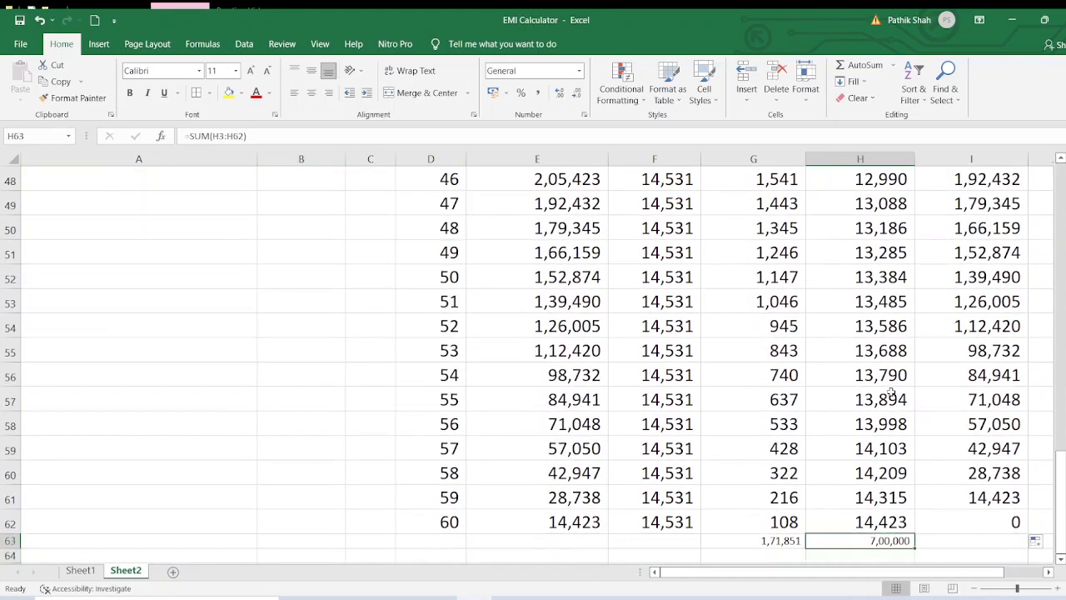
key(Left)
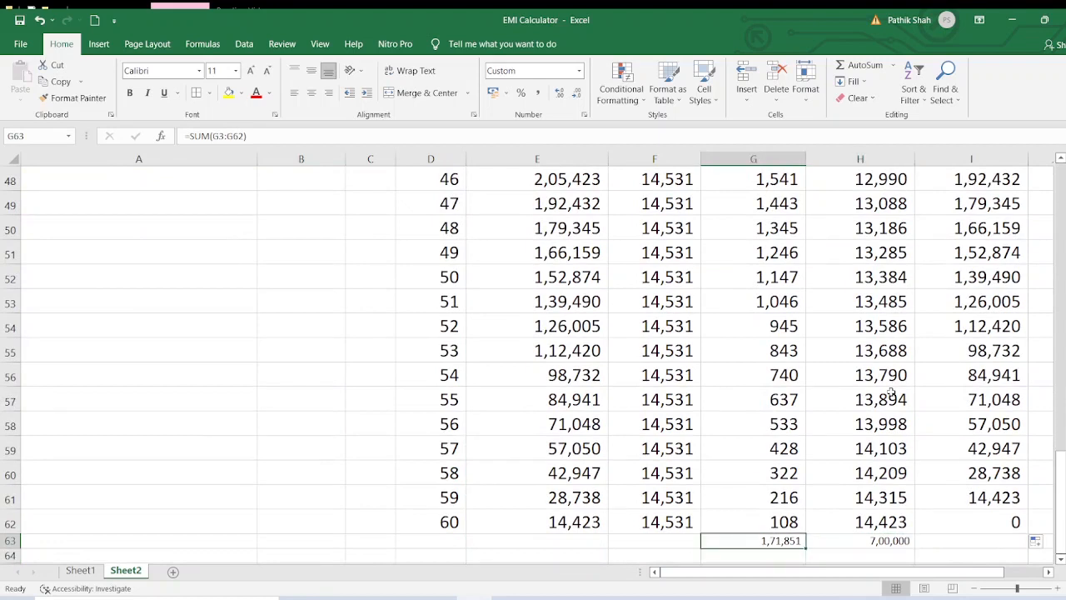
key(F2)
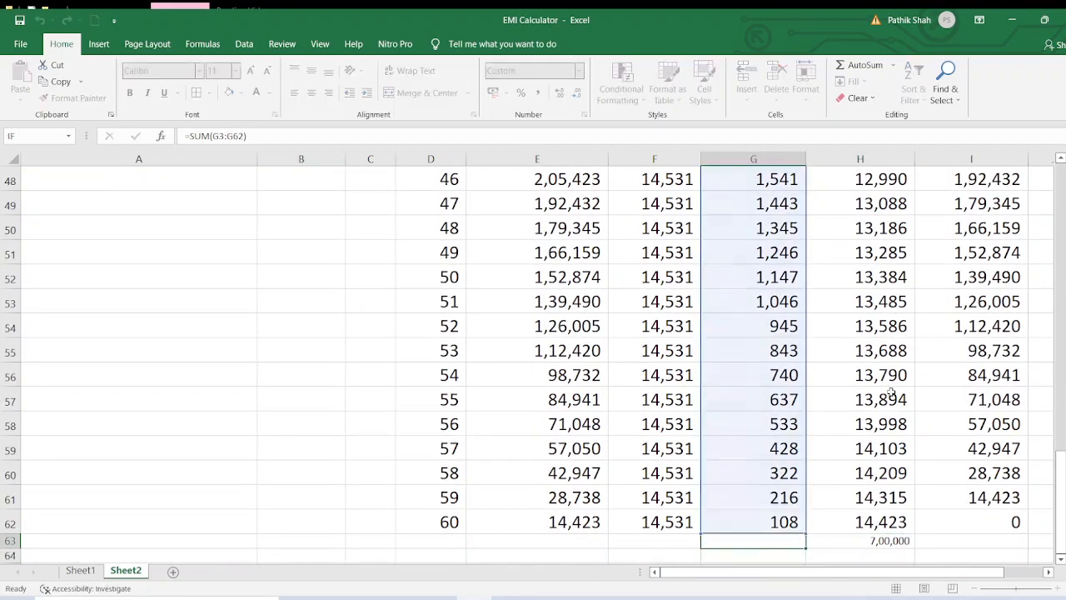
key(Escape)
key(F2)
key(Escape)
key(Up)
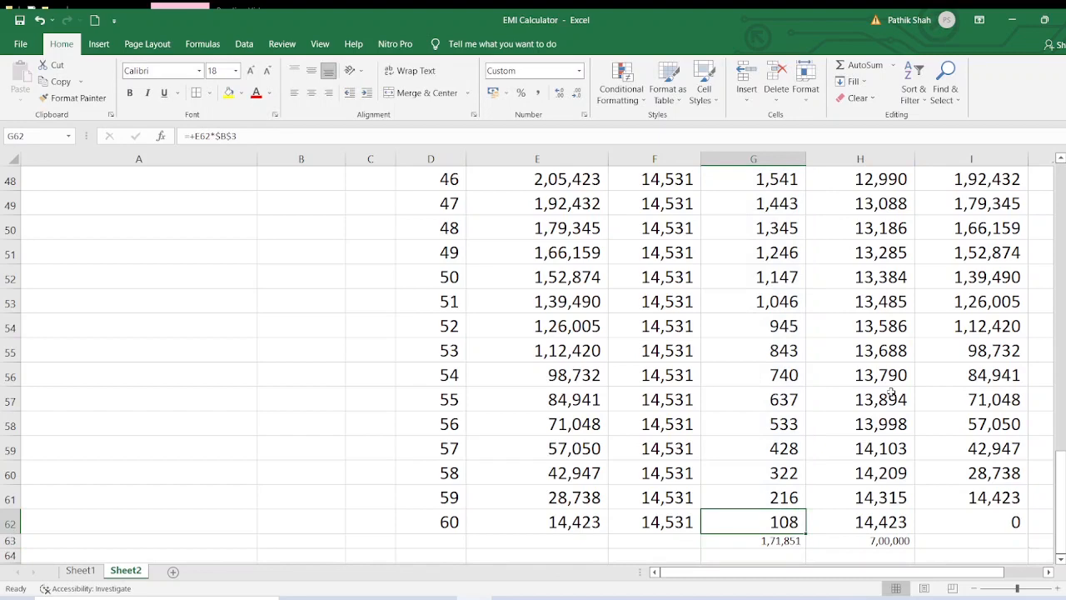
Step: Calculate Total (Principal+ Int) in B6 by multiplying the EMI by the number of installments with +B5*B4
key(ctrl+Up)
key(Down)
key(Down)
key(Down)
key(Down)
key(Left)
key(Left)
key(Left)
key(Left)
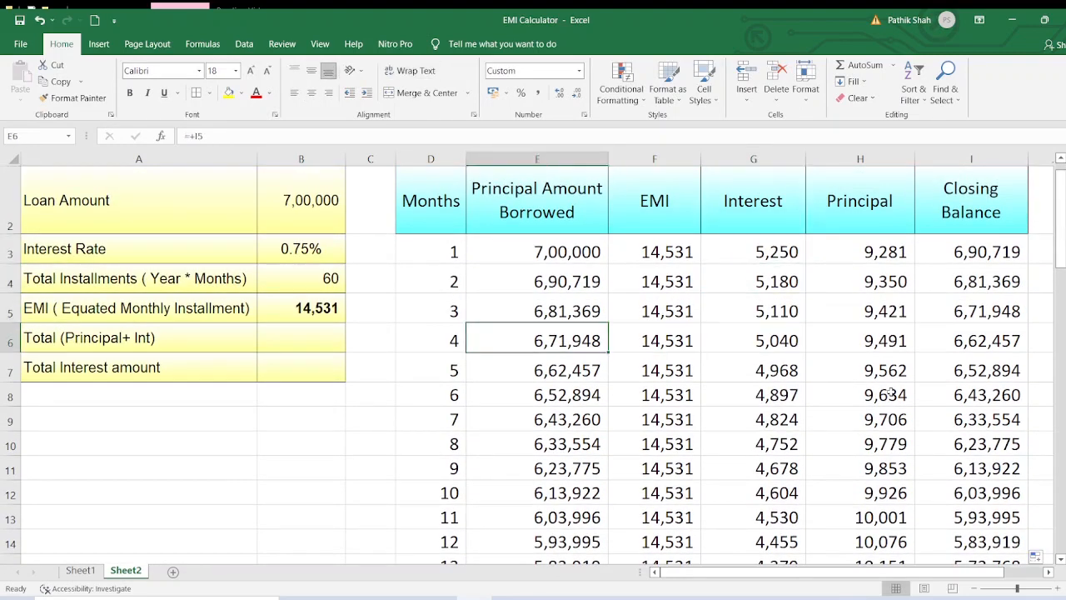
key(Left)
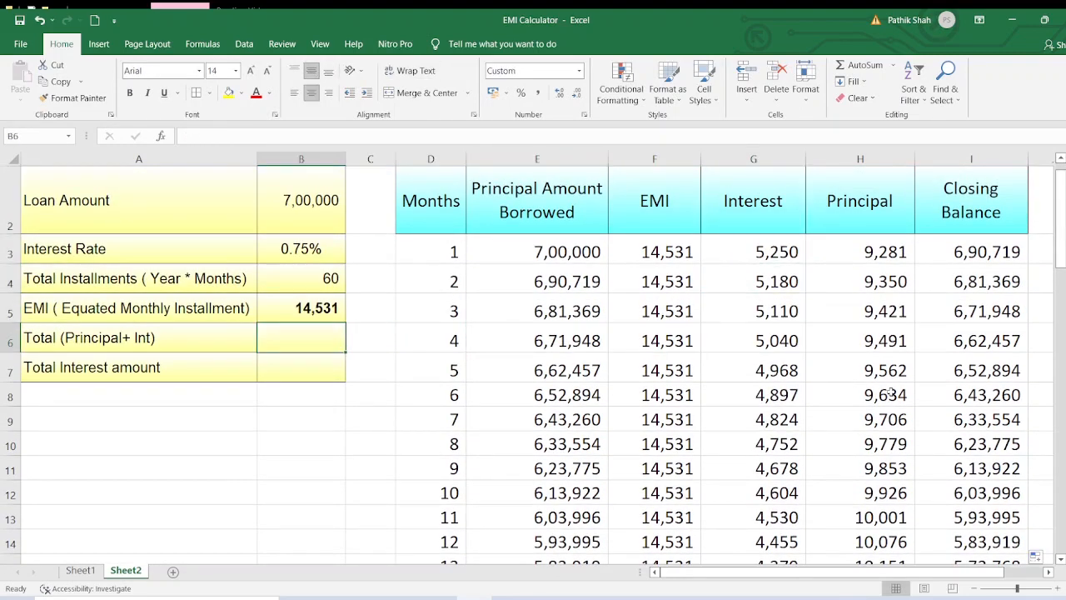
text(+)
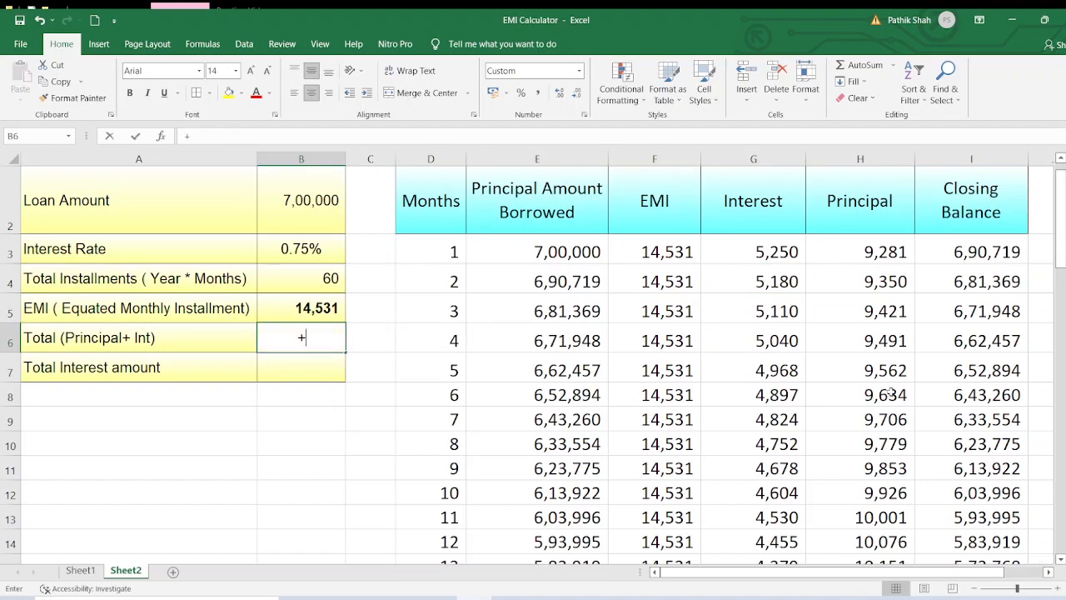
key(Up)
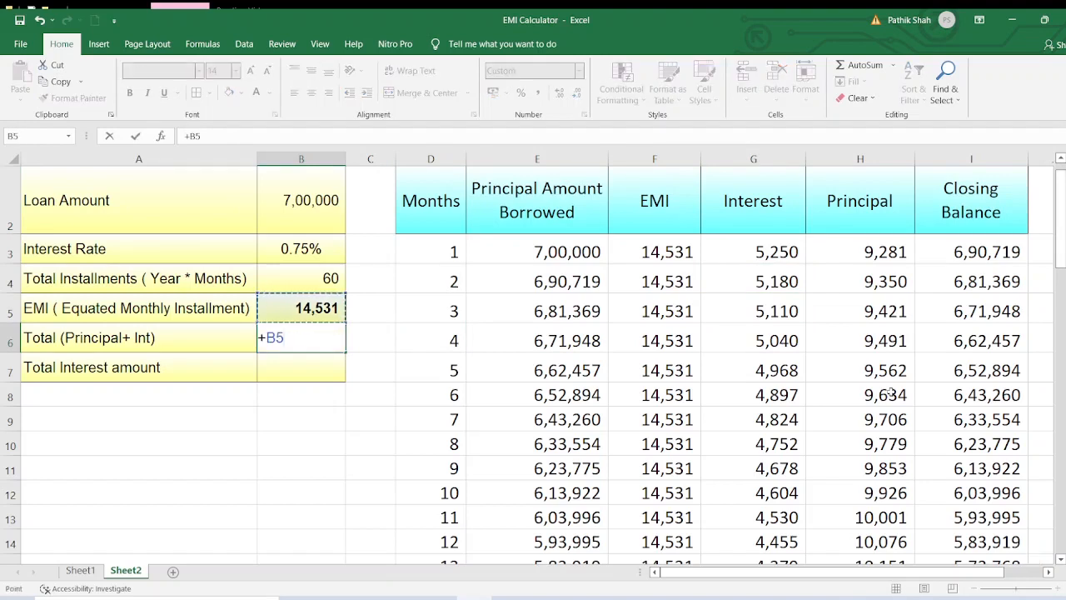
text(*)
click(321, 277)
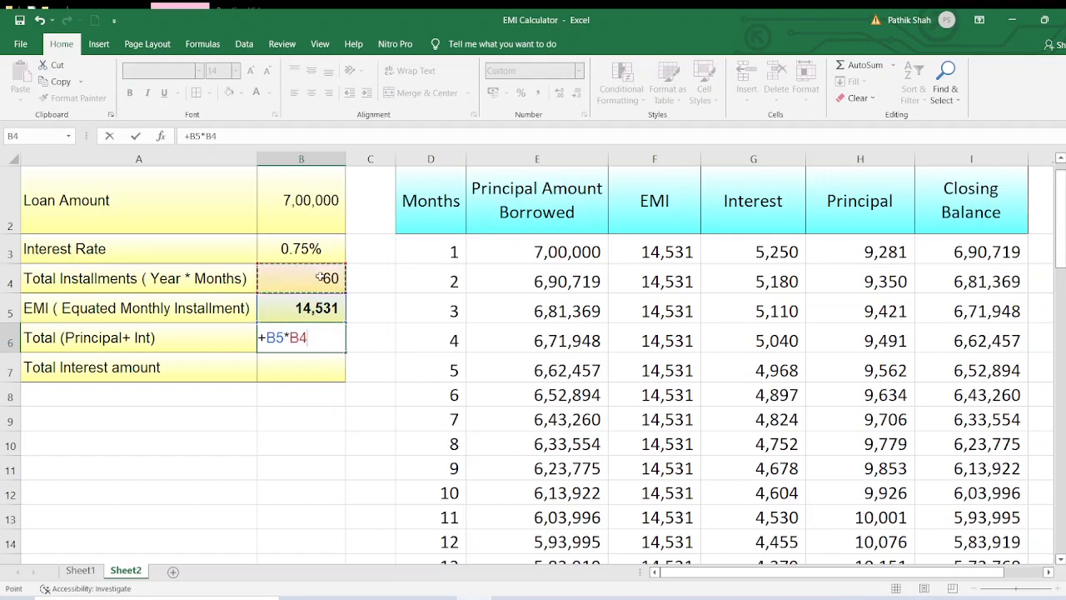
key(Return)
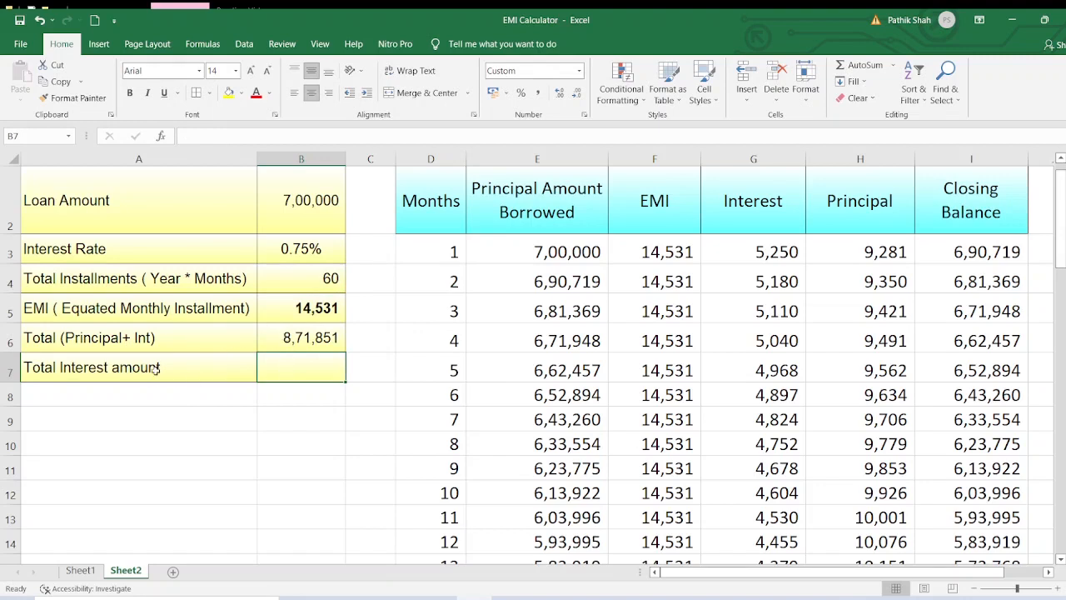
Step: Calculate the Total Interest amount in B7 by subtracting the loan amount from the total repayment with +B6-B2
text(+)
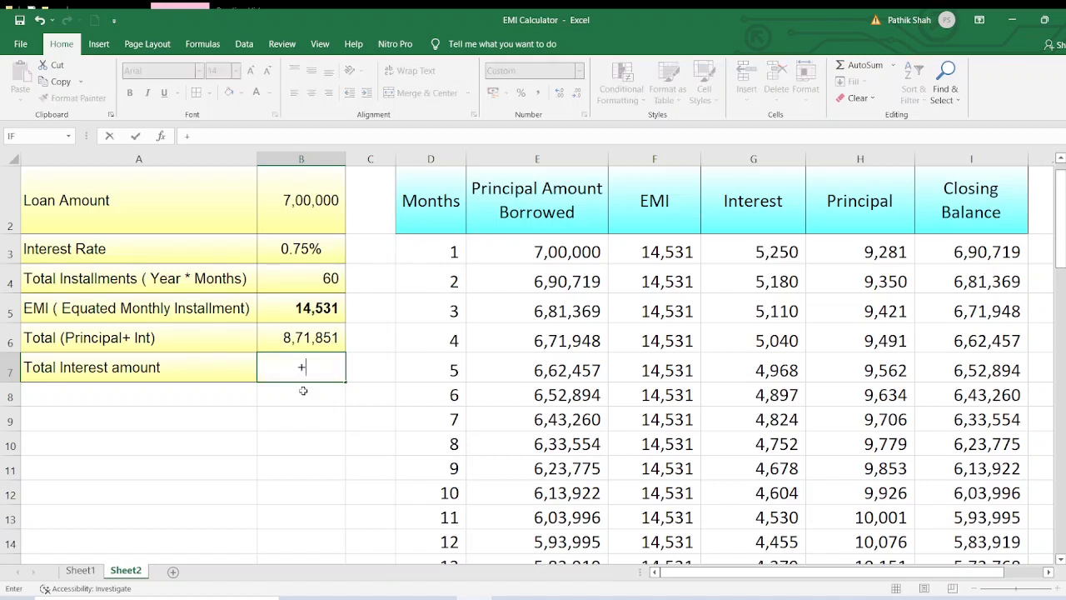
click(306, 338)
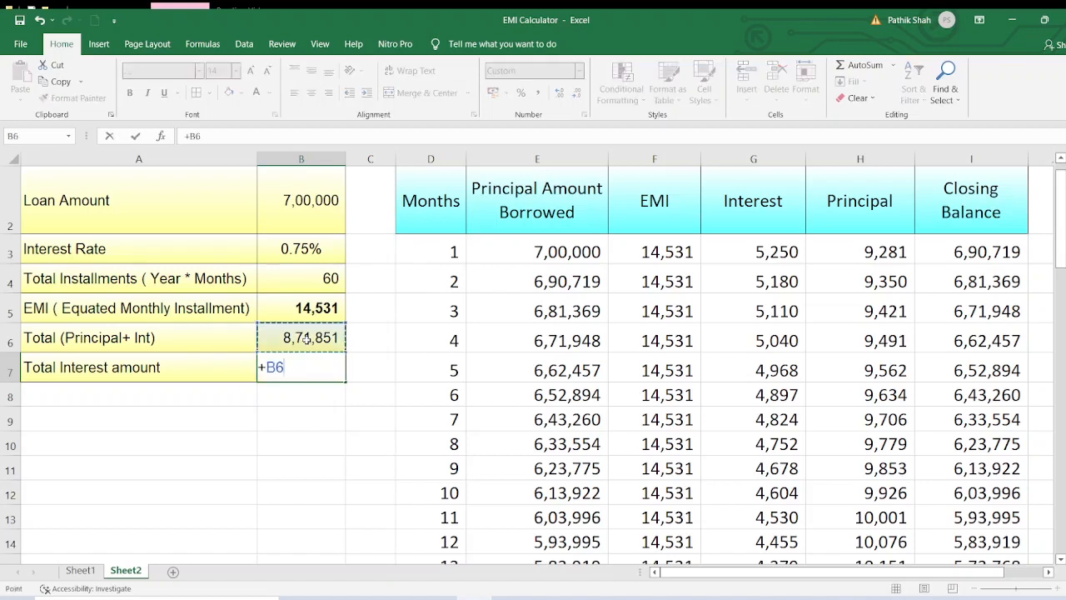
text(-)
click(305, 214)
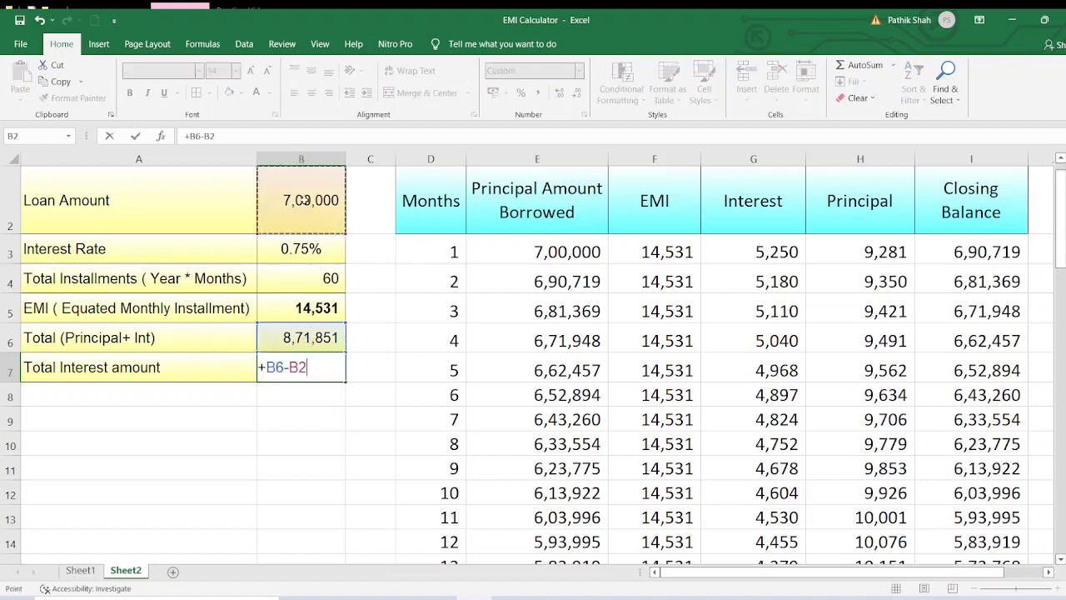
key(Return)
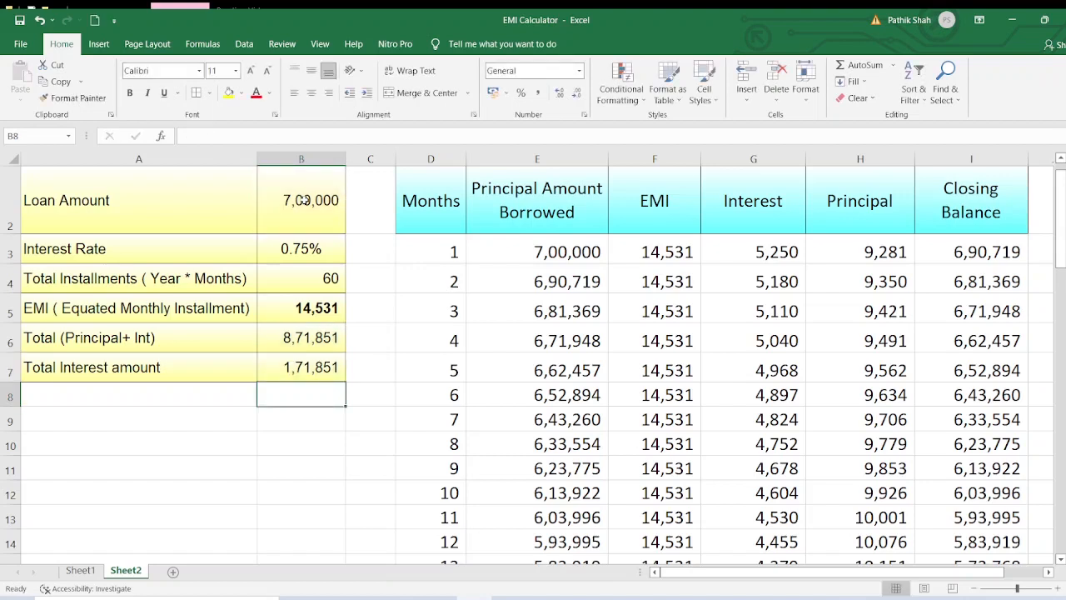
Step: Total the schedule's Principal column in H63 with =SUM(H3:H62) and compare it with the Loan Amount in B2
key(Right)
key(Right)
key(Right)
key(Right)
key(Right)
key(Up)
key(Up)
key(Up)
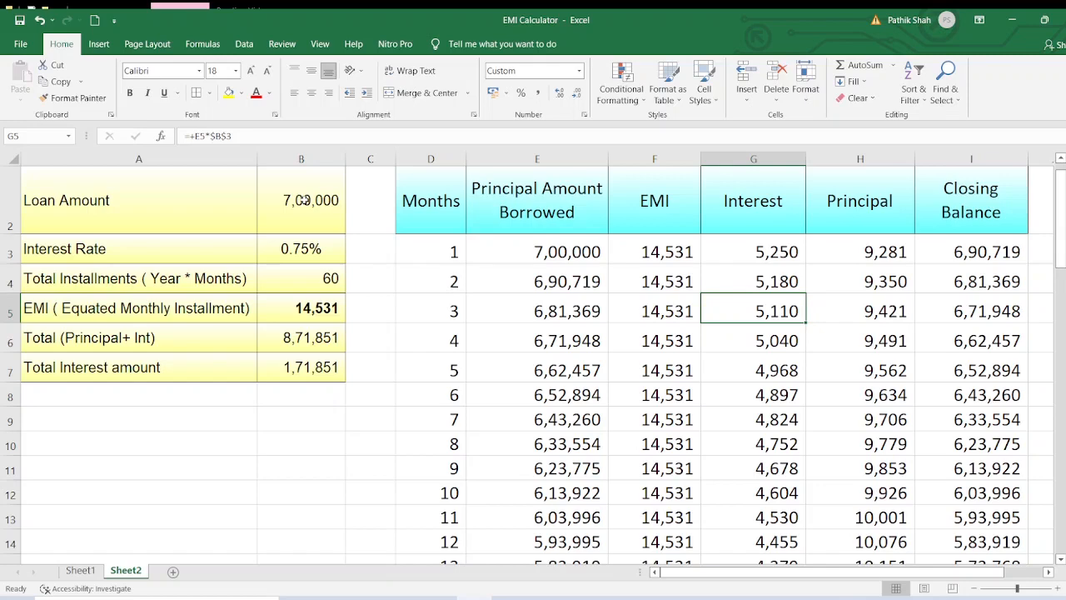
key(Up)
key(Up)
key(Right)
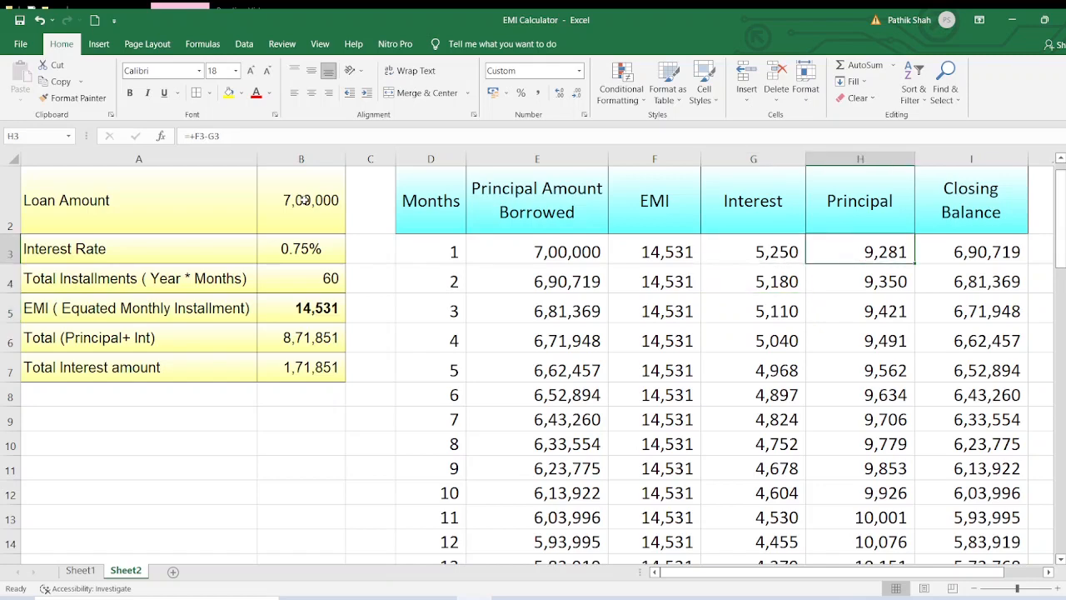
key(Down)
key(ctrl+Down)
key(Down)
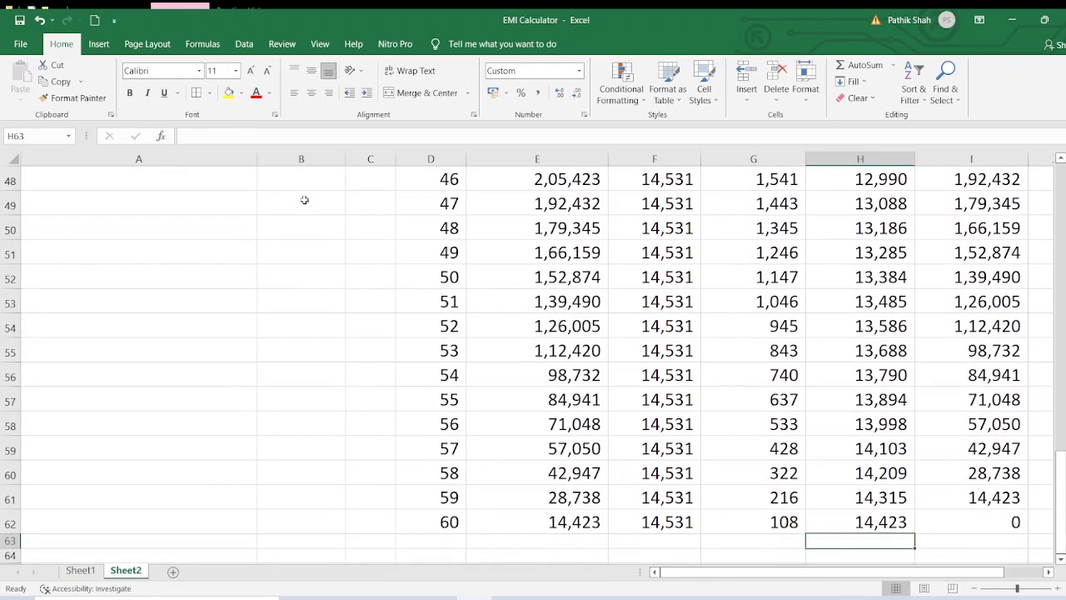
key(alt+equal)
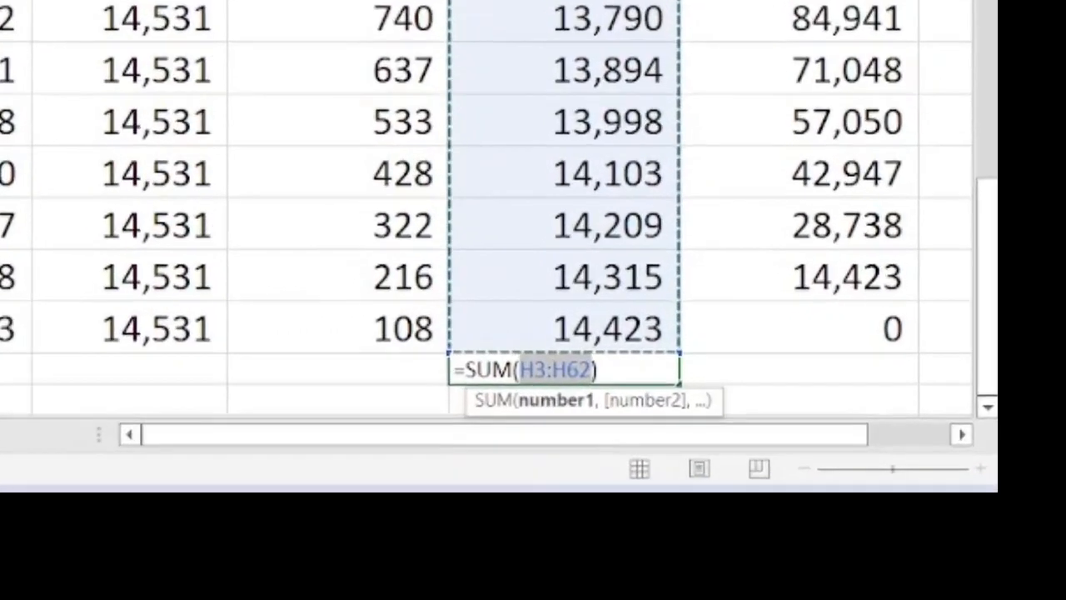
key(Return)
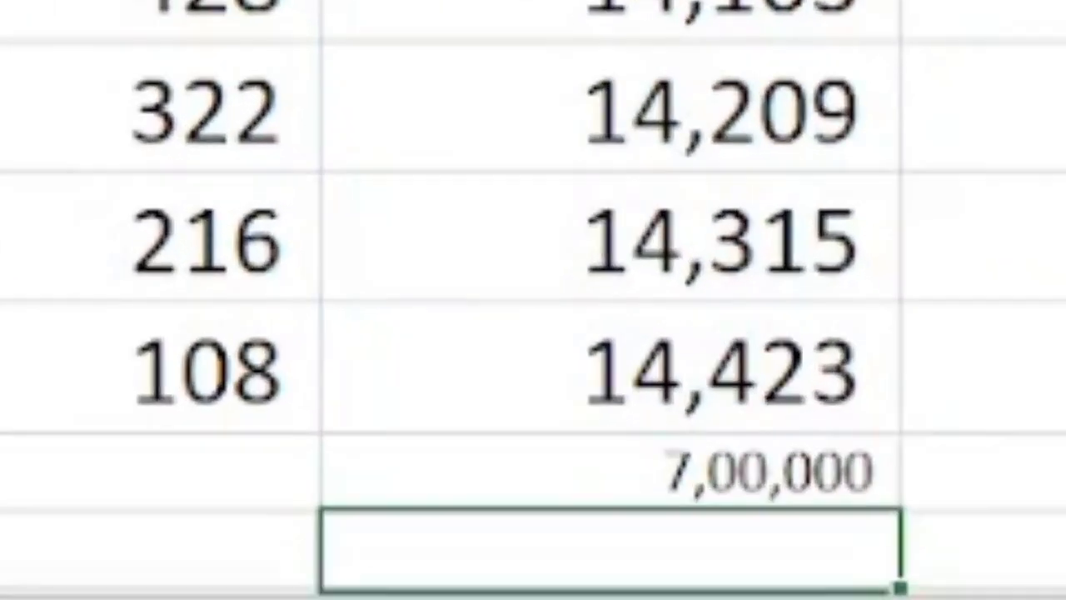
key(Up)
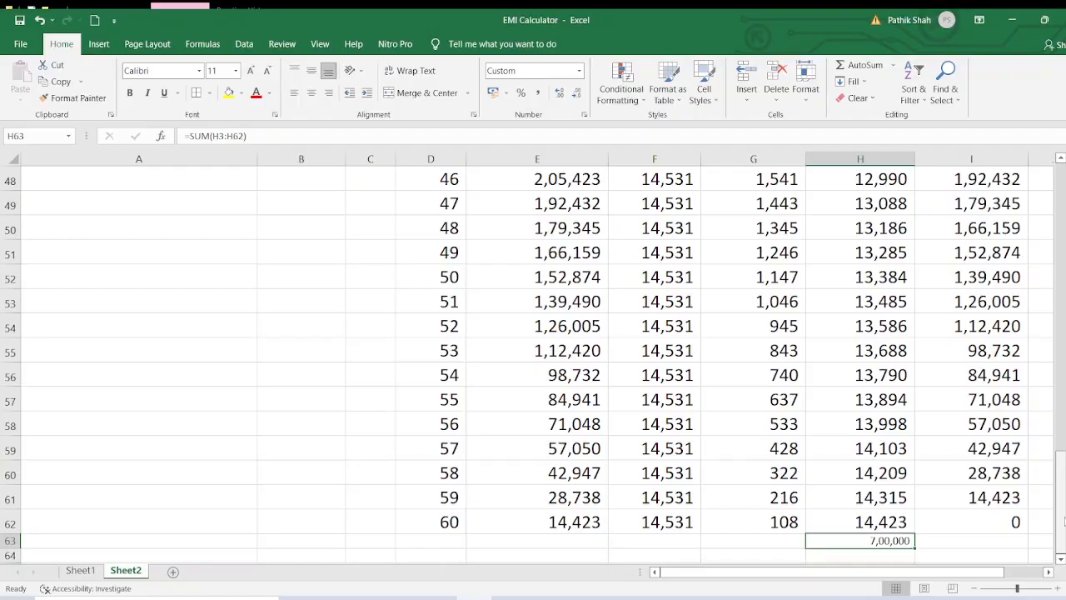
drag(1064, 519, 1041, 188)
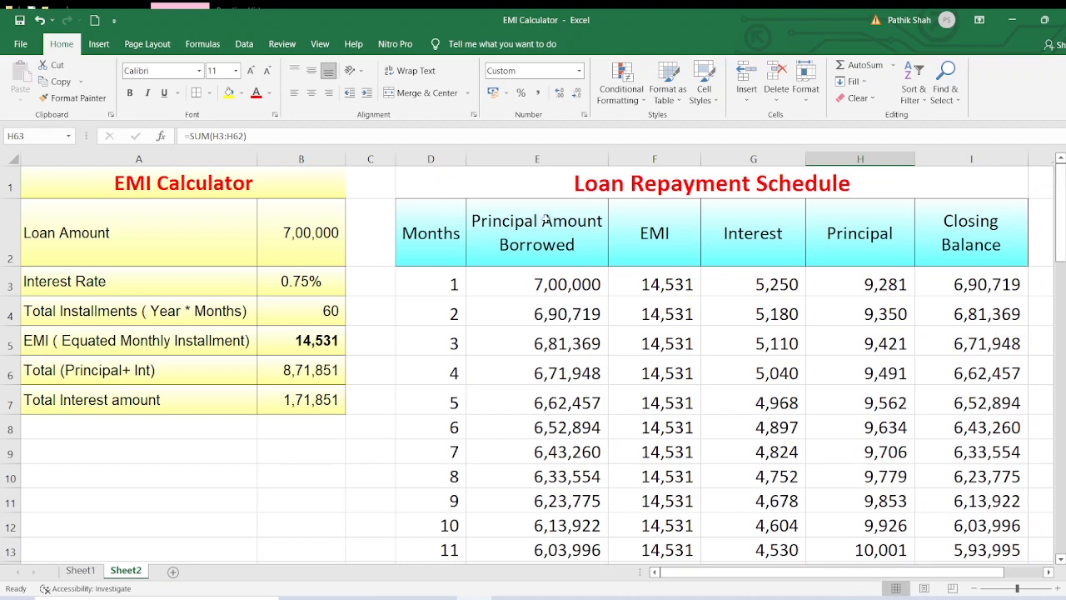
click(318, 246)
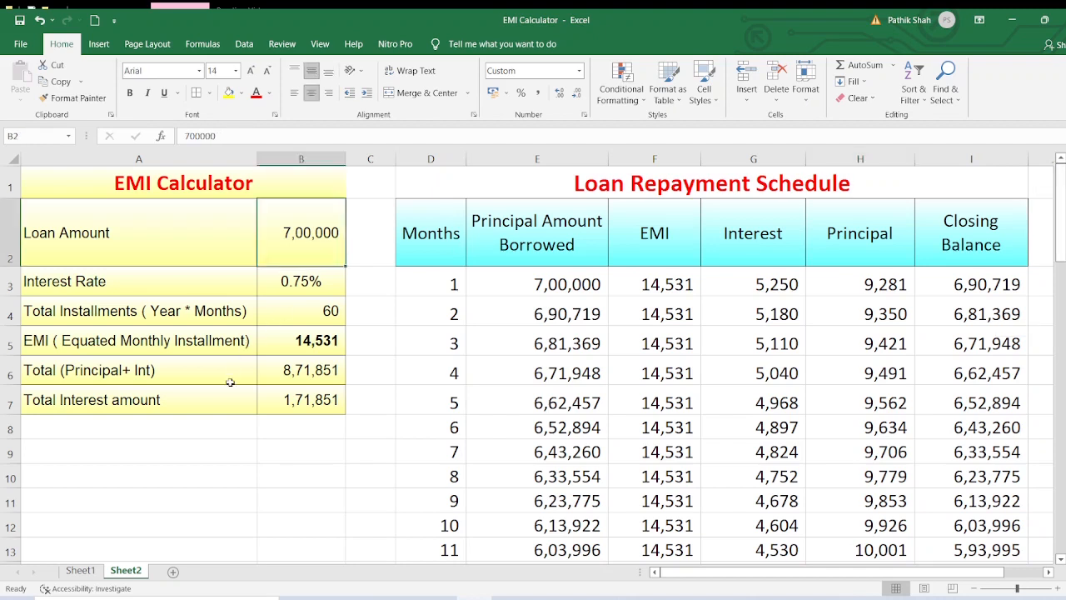
Step: Total the schedule's Interest column in G63 with =SUM(G3:G62) and compare it with the Total Interest amount in B7
click(312, 400)
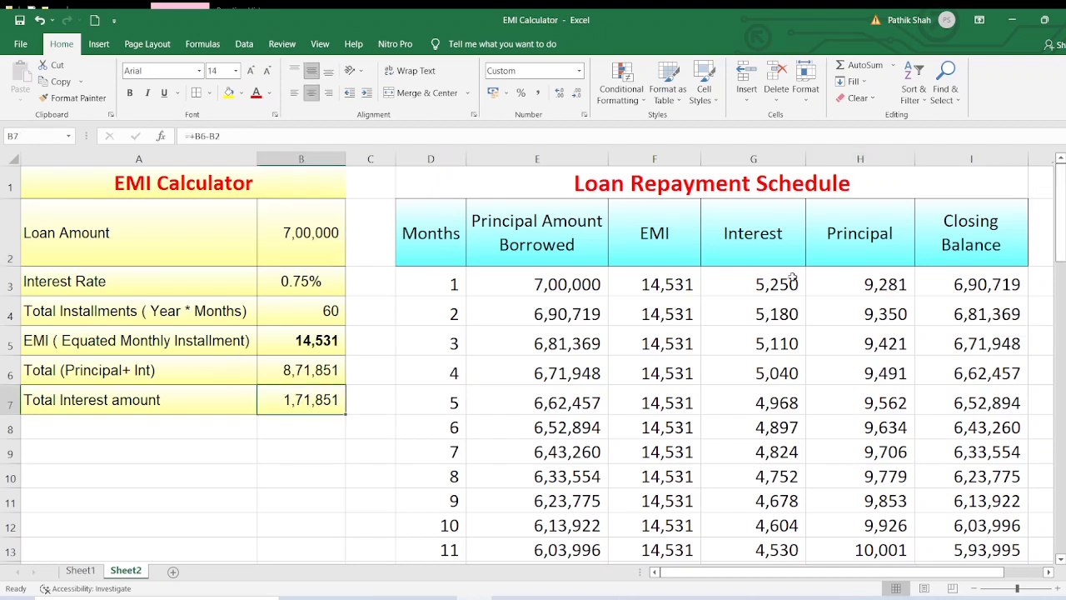
click(751, 304)
key(ctrl+Down)
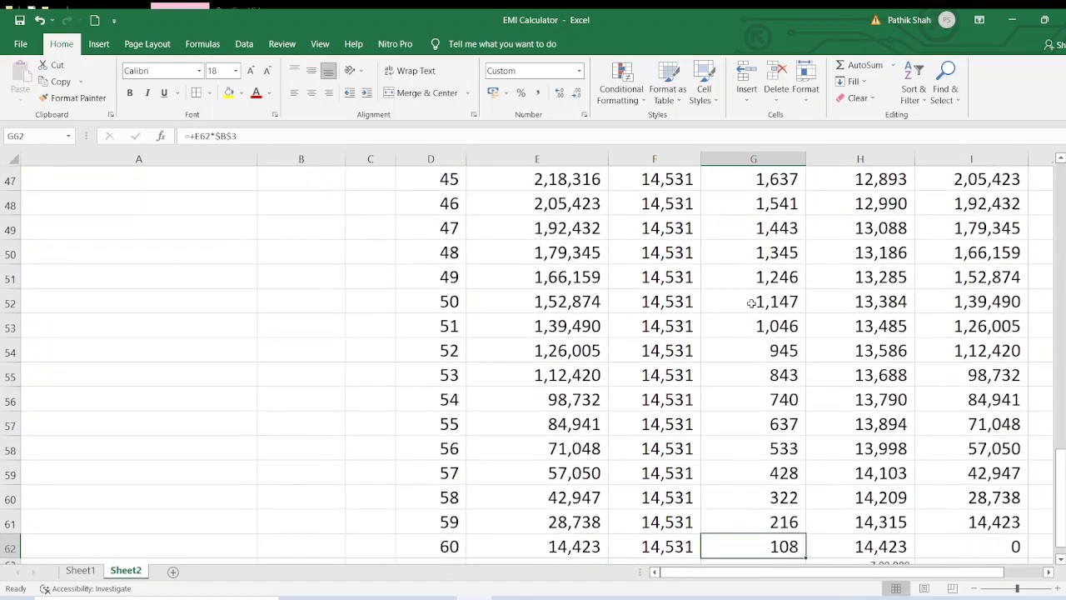
key(Down)
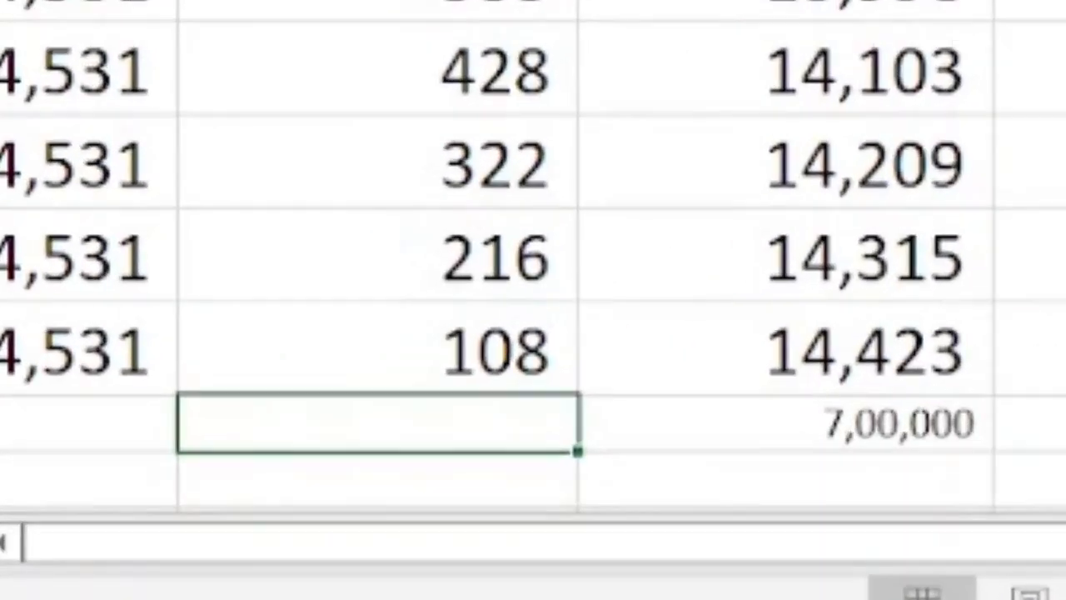
key(alt+equal)
key(Return)
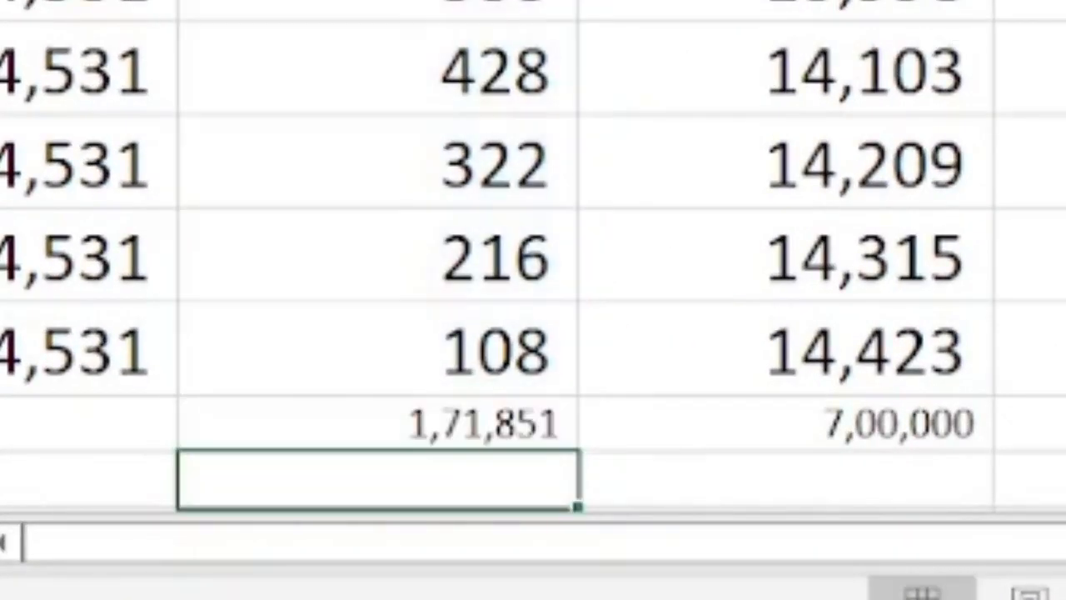
key(Up)
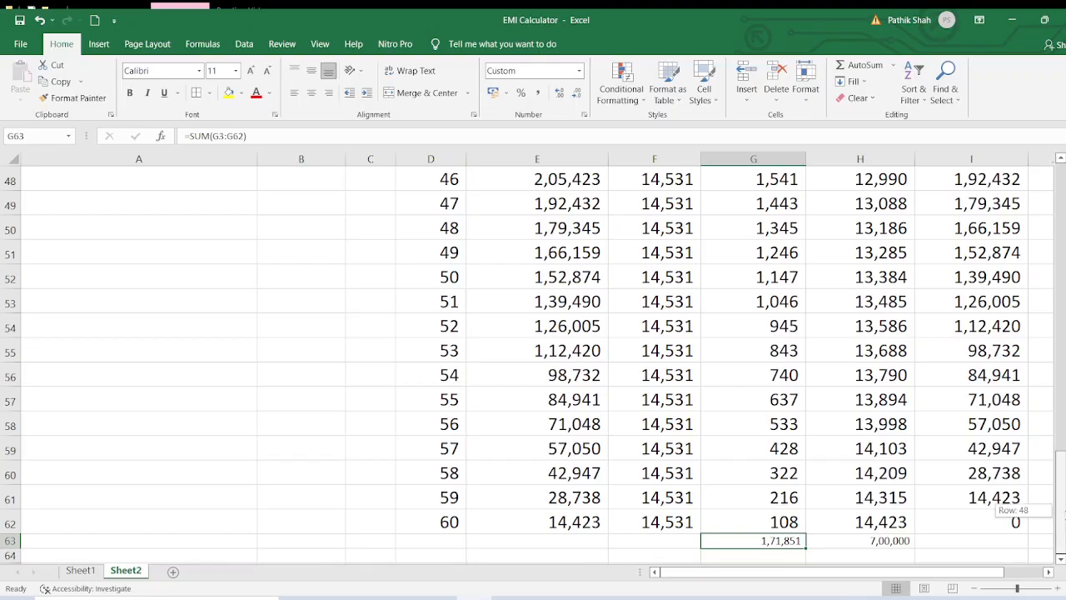
drag(1059, 499, 1060, 208)
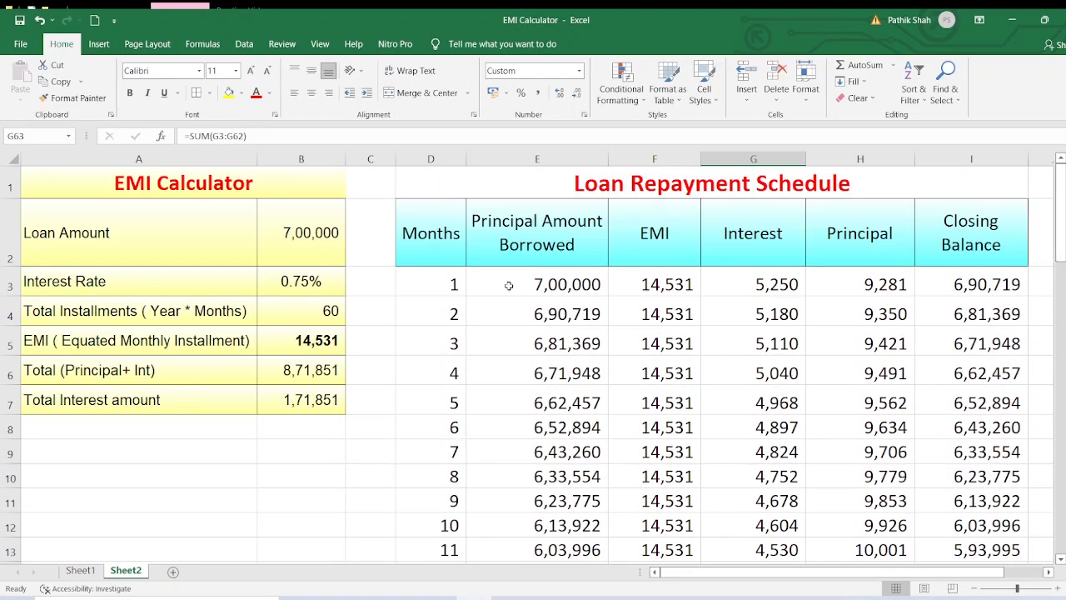